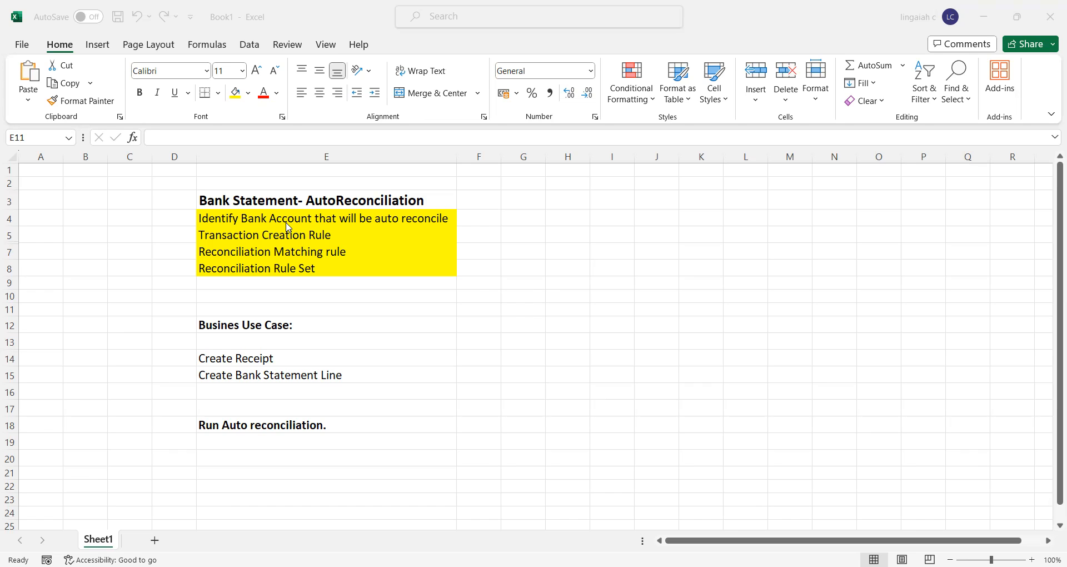
Review the auto-reconciliation setup items and the business use case steps listed in column E of the outline sheet.
click(276, 230)
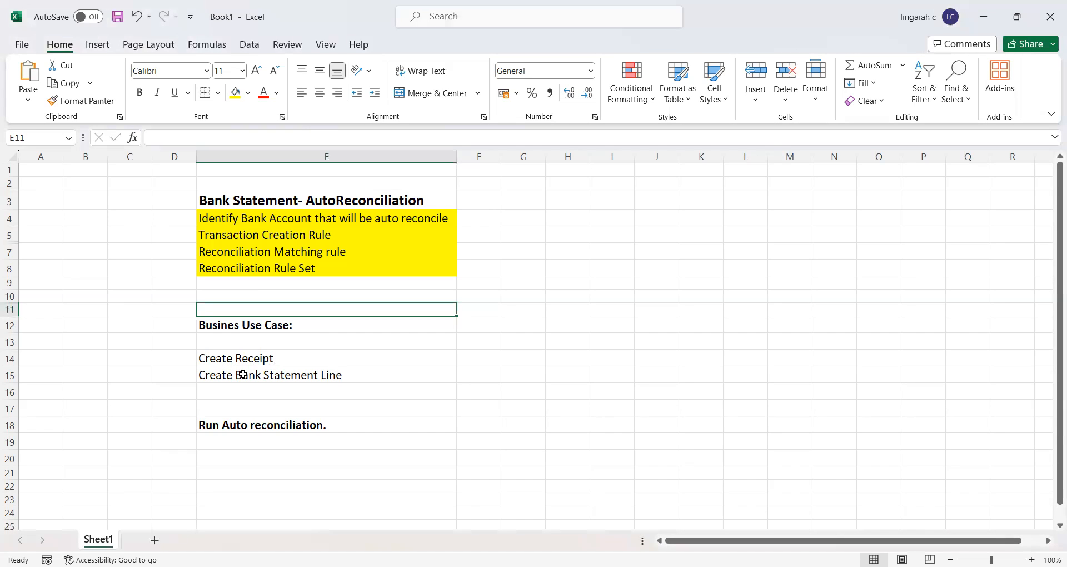
click(320, 378)
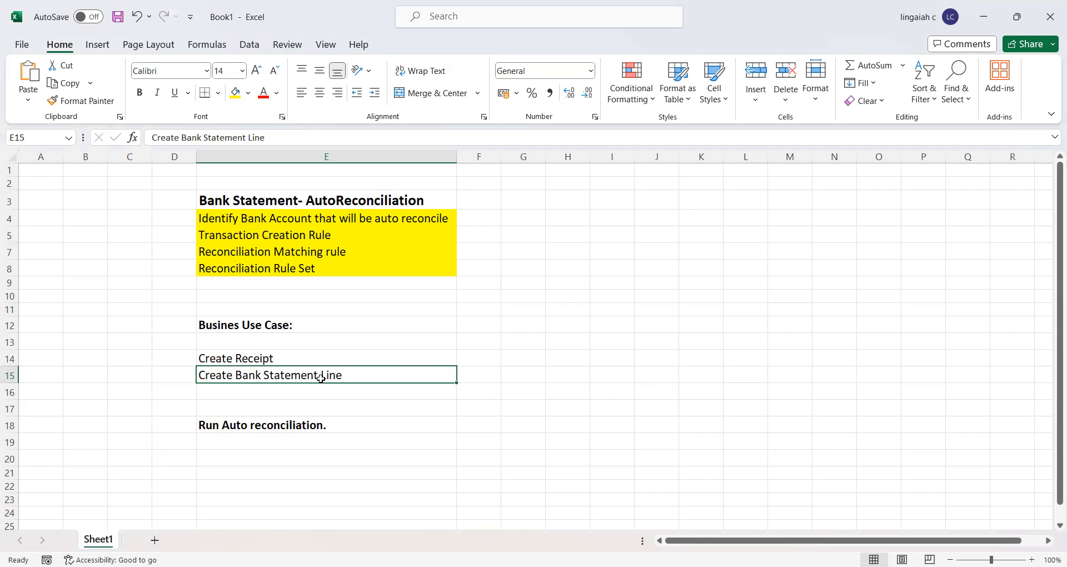
click(467, 374)
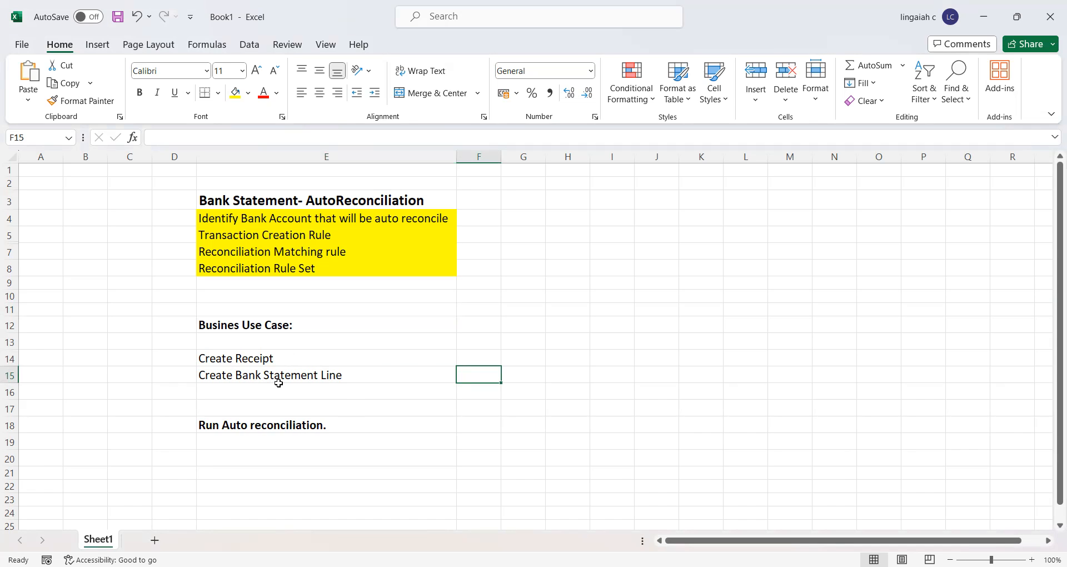
click(376, 374)
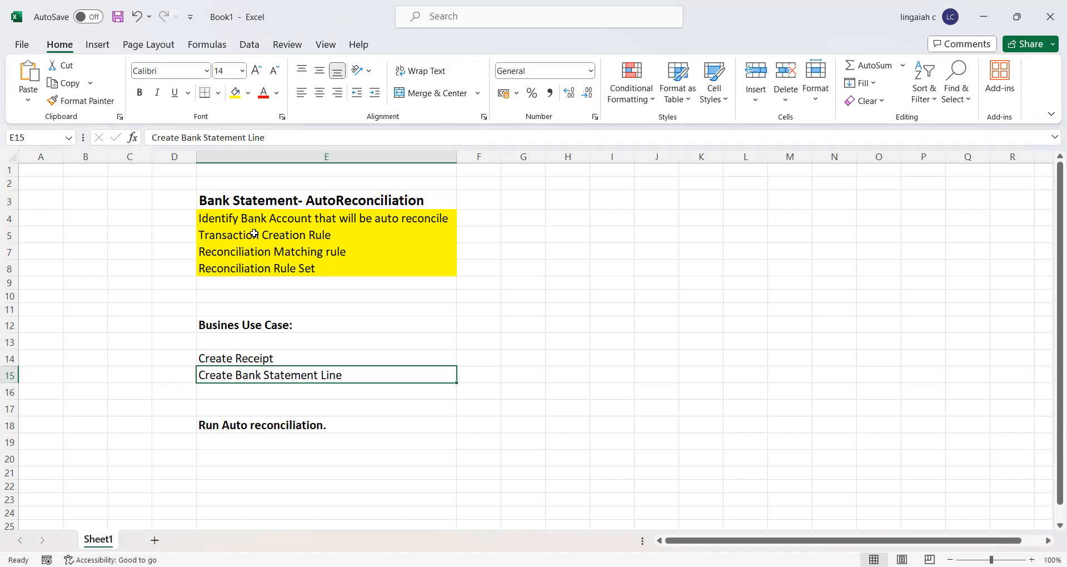
click(297, 234)
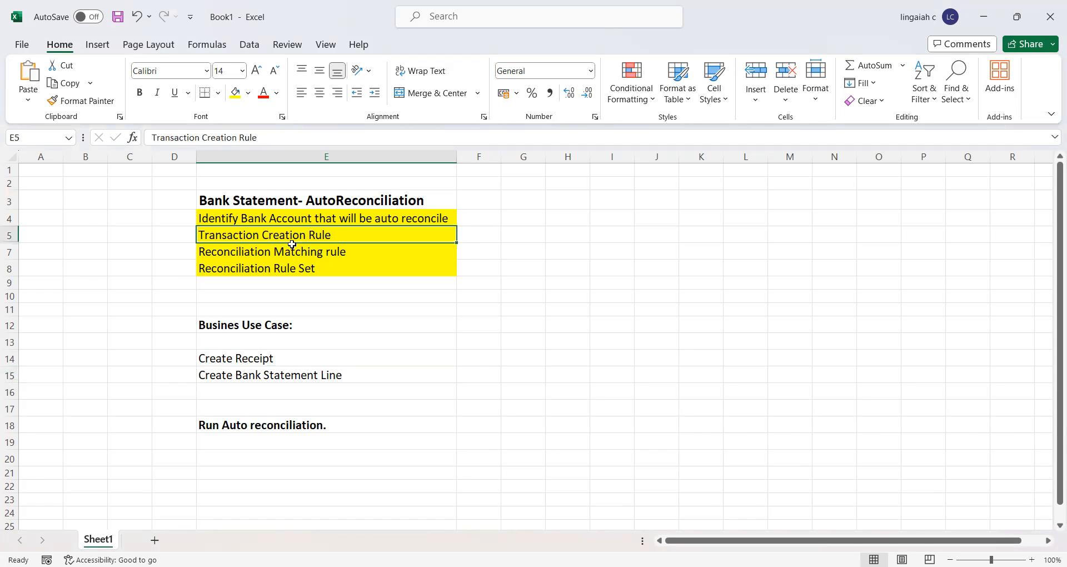
click(299, 251)
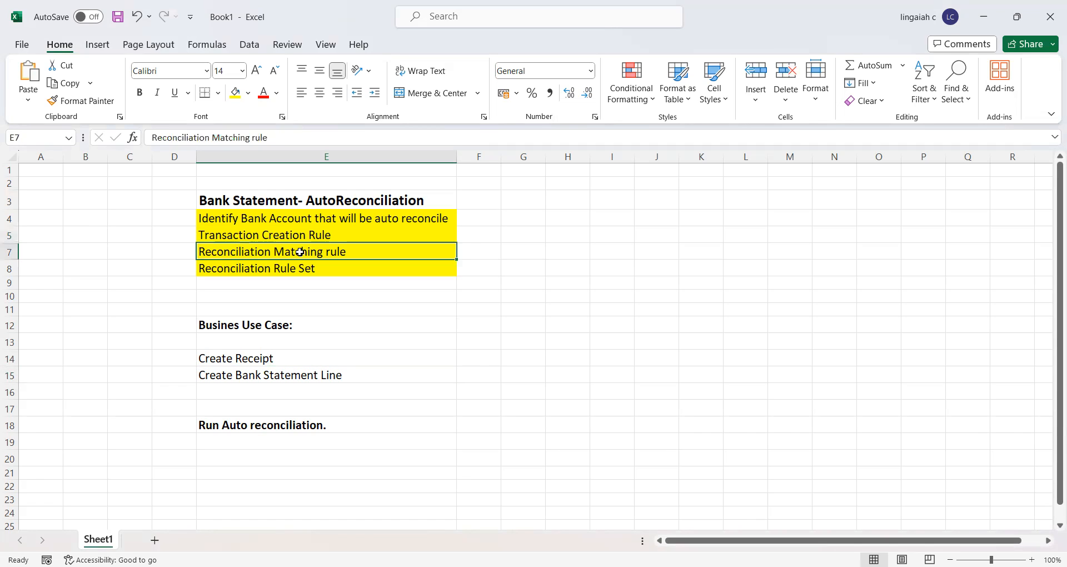
click(287, 269)
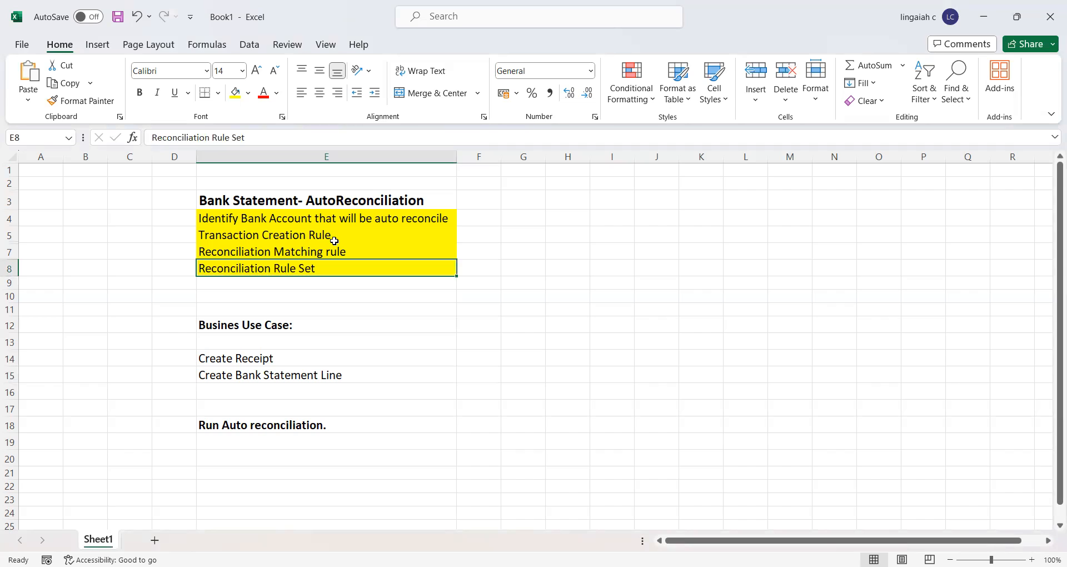
click(265, 236)
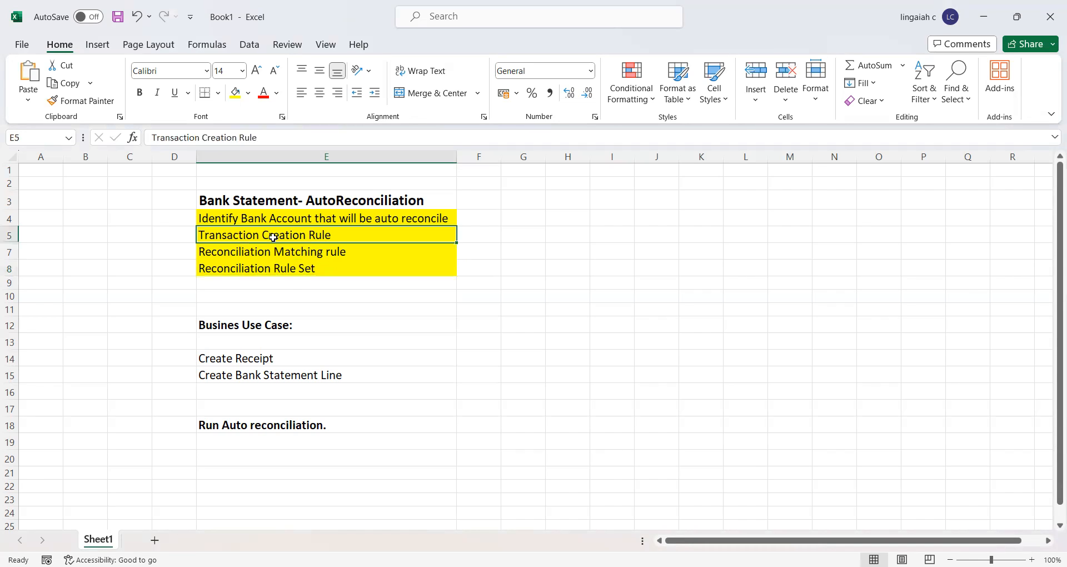
click(285, 268)
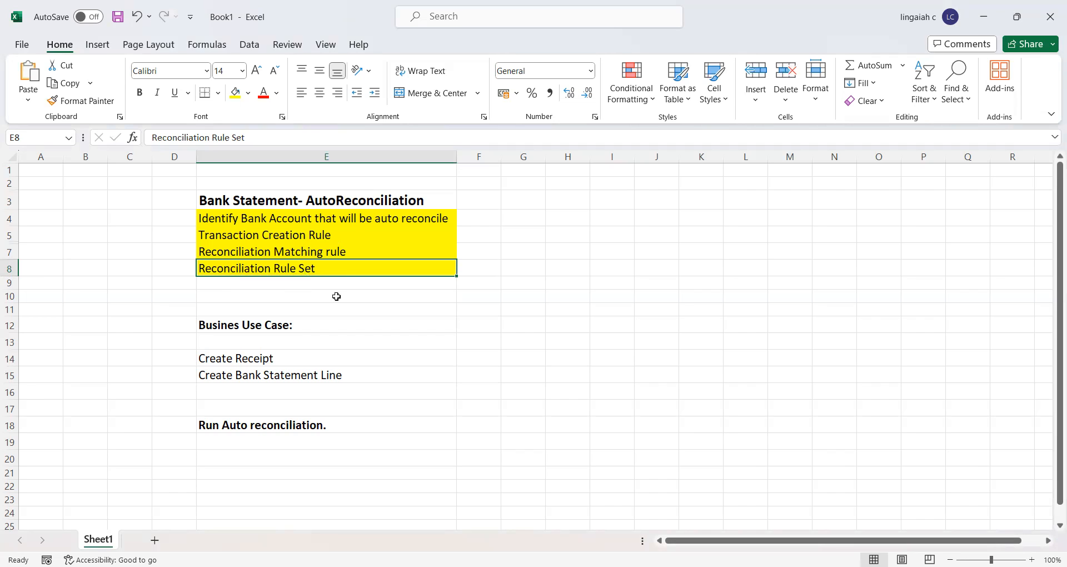
click(308, 295)
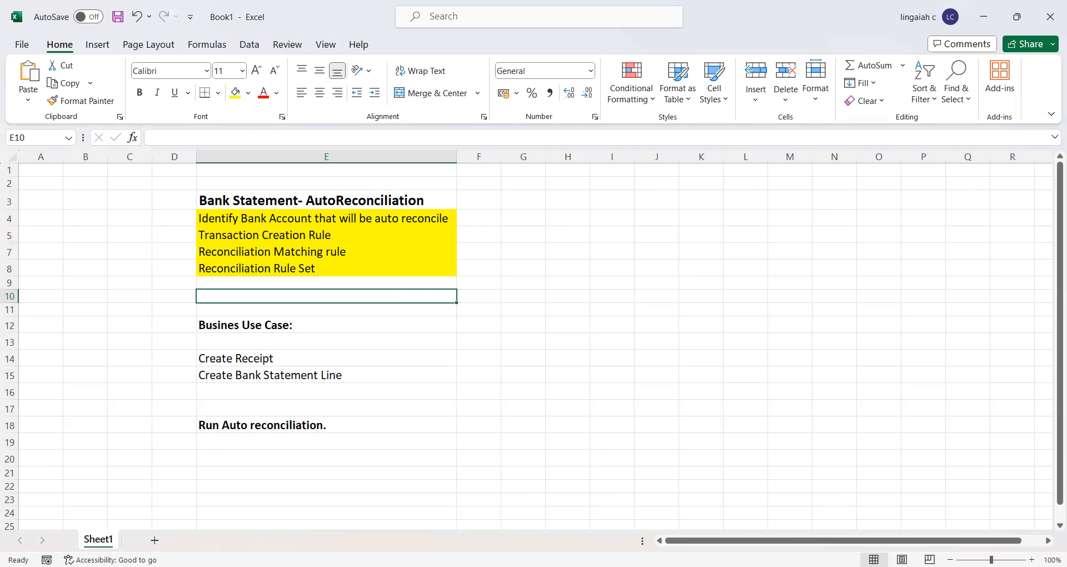
Switch to Oracle Fusion Cloud in the browser, leave the bank statement overview without saving, and open Setup and Maintenance.
key(alt+Tab)
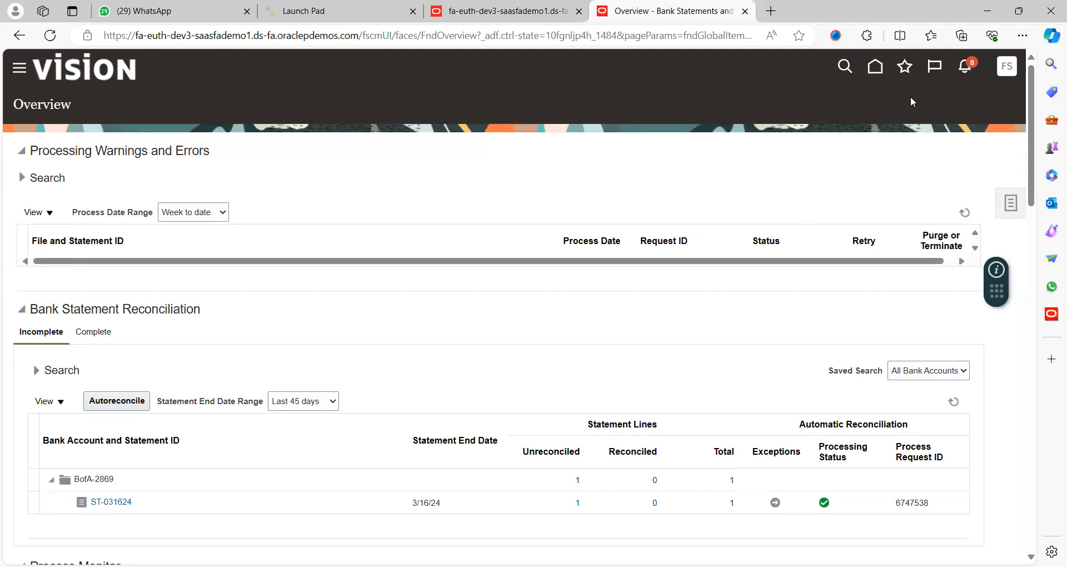
click(877, 71)
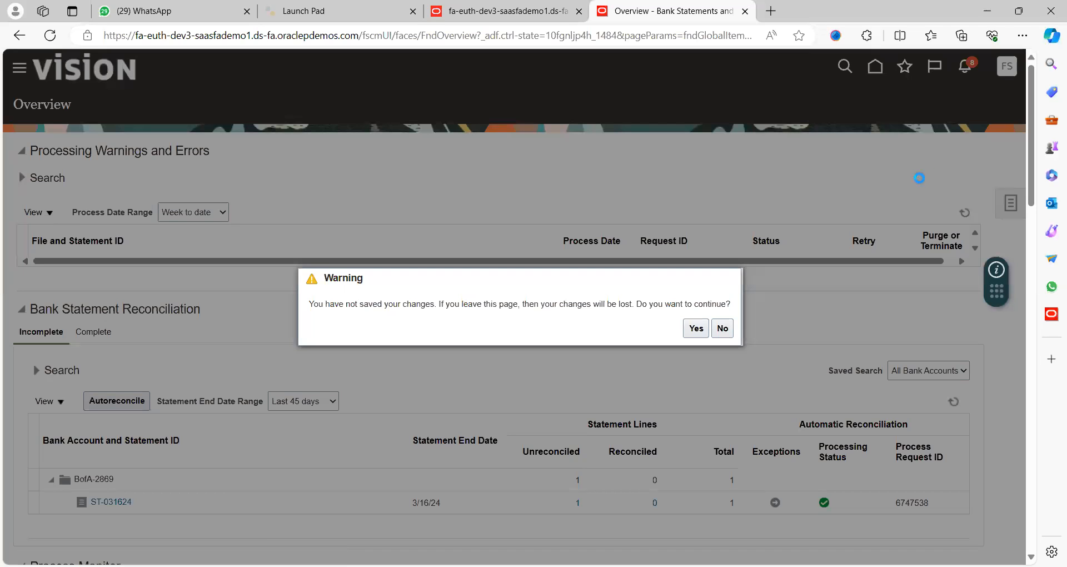
click(699, 332)
click(698, 332)
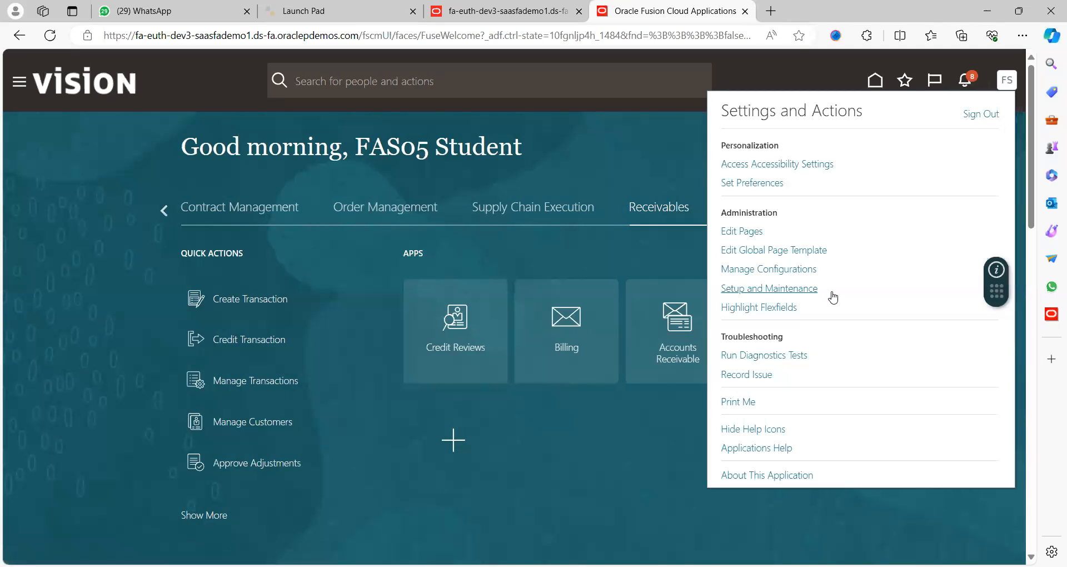
click(776, 289)
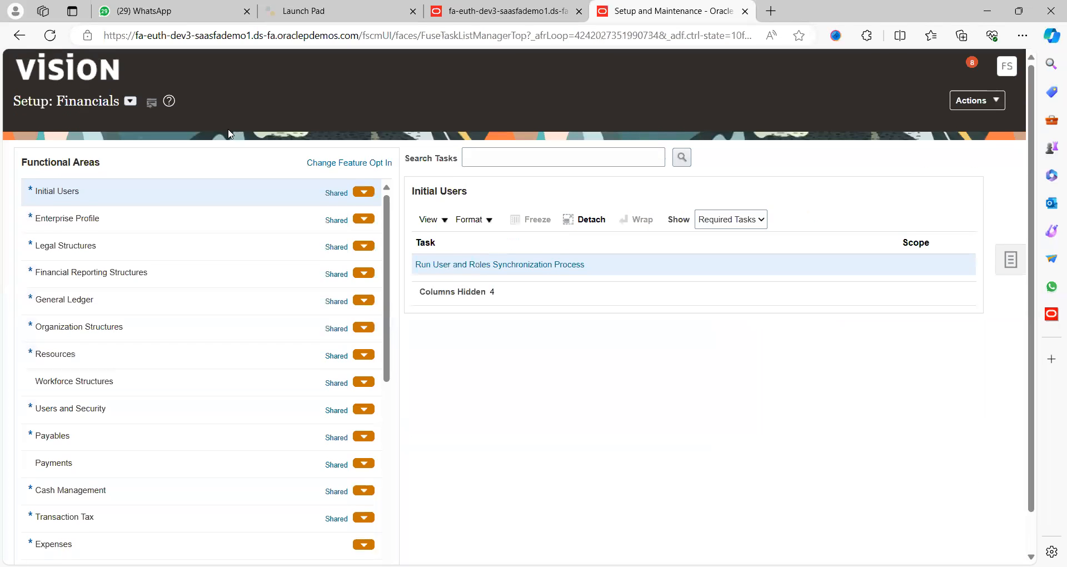
List all tasks of the Cash Management functional area in the Financials setup.
click(142, 485)
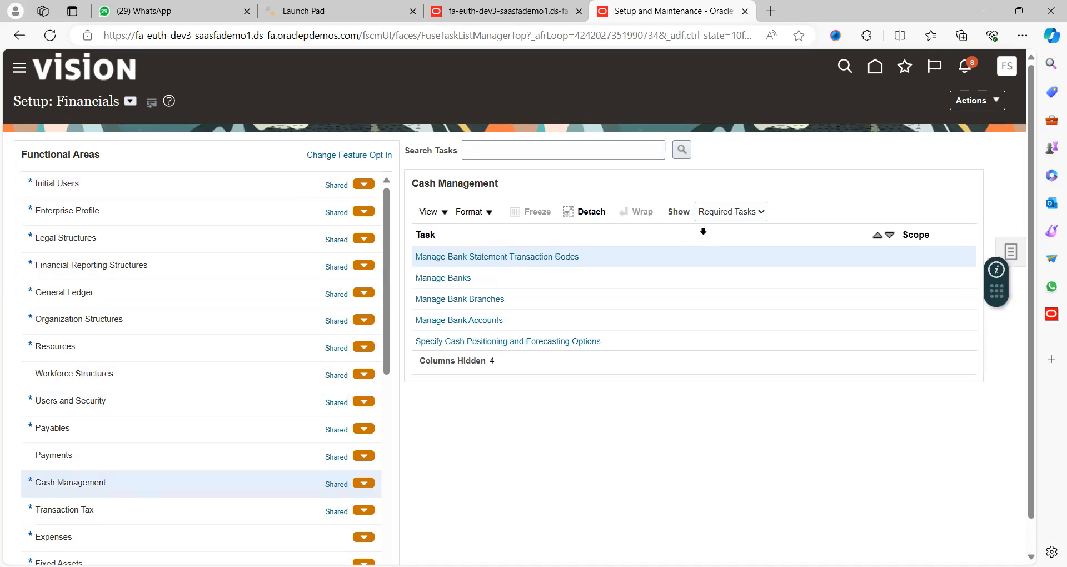
click(716, 220)
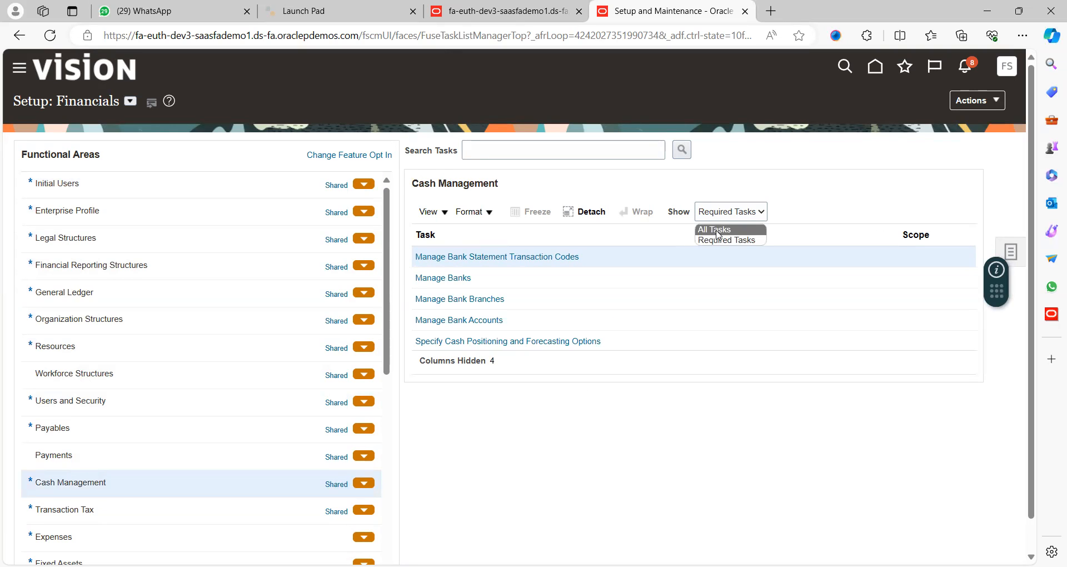
click(717, 229)
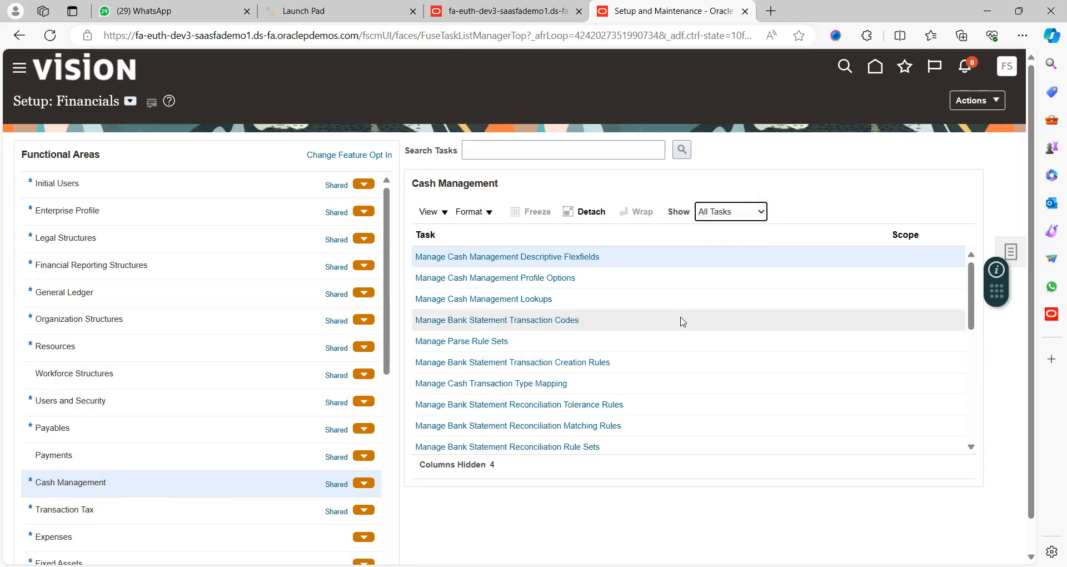
Examine CL_Transaction Rule under Manage Bank Statement Transaction Creation Rules, then return to the setup task list.
click(971, 448)
click(971, 447)
click(971, 447)
click(971, 446)
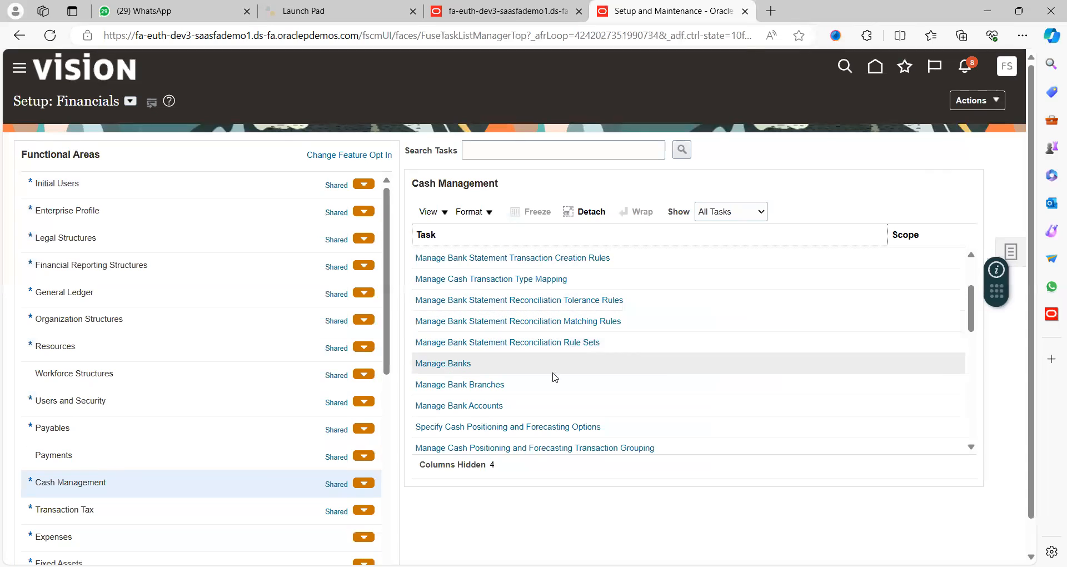
click(568, 259)
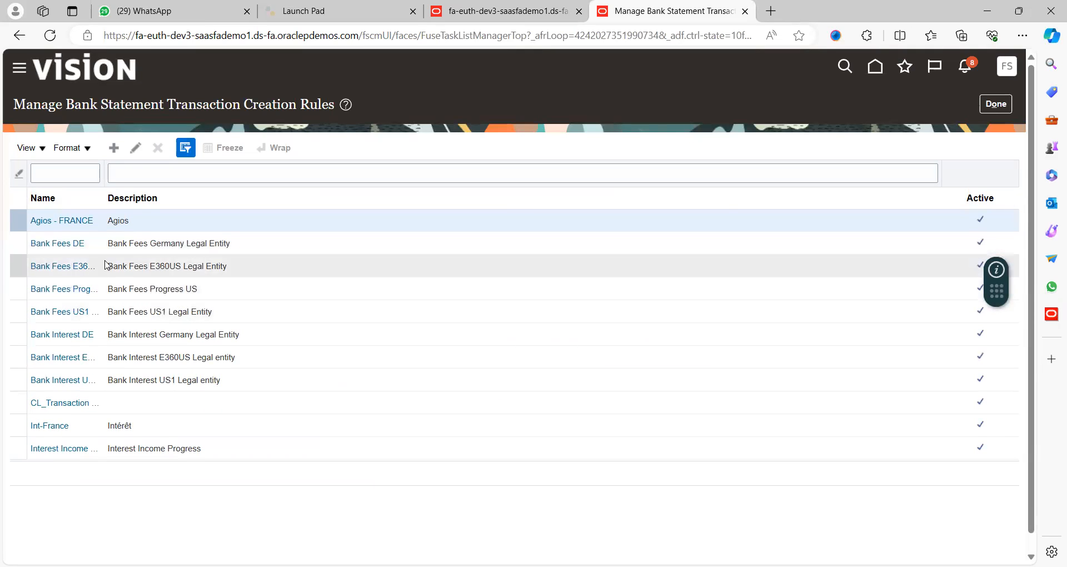
click(59, 403)
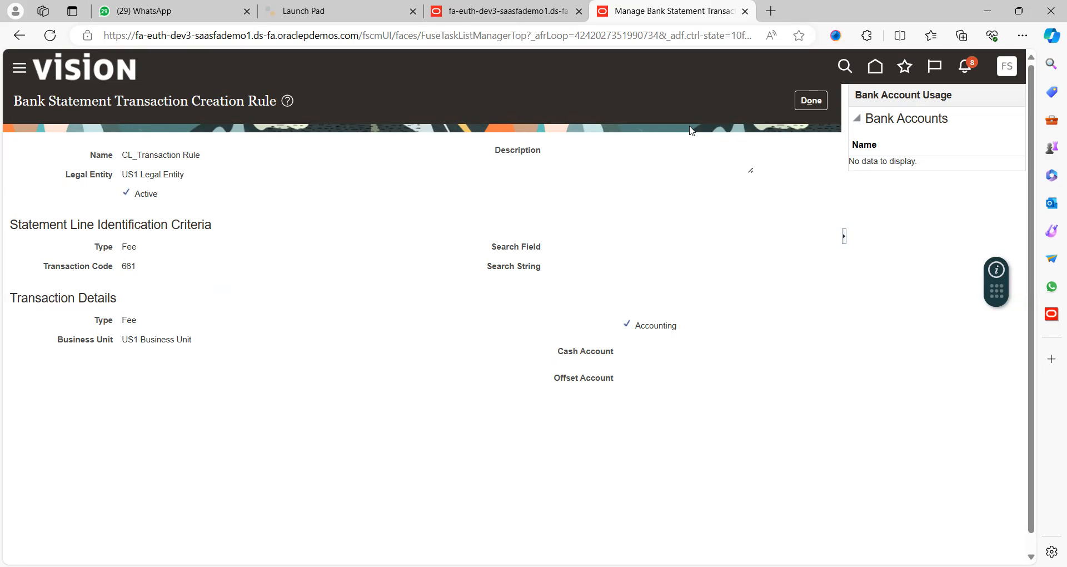
click(812, 100)
click(988, 106)
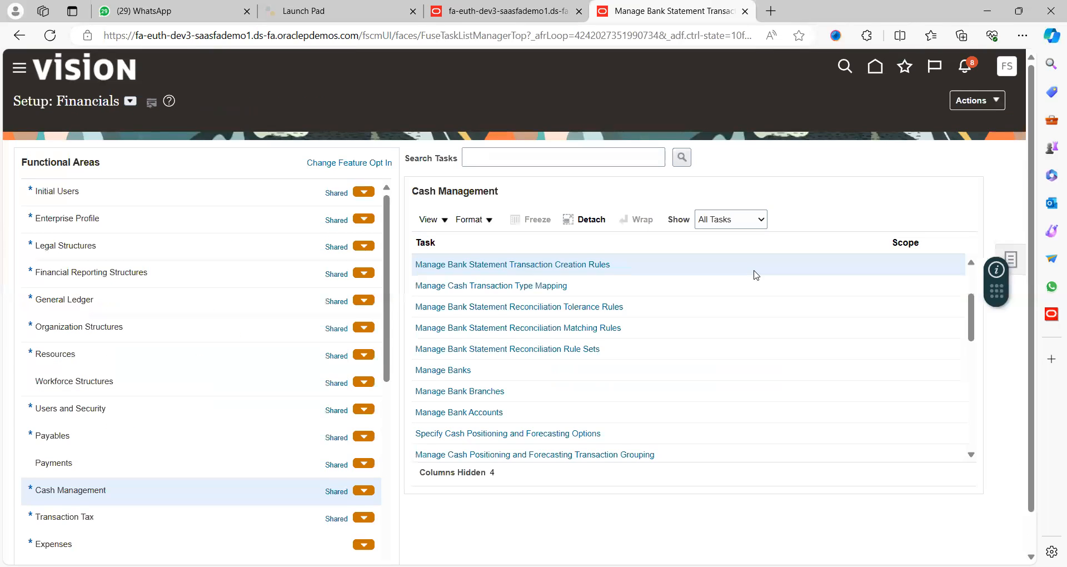
Open CL_Recon Matching Rule from the bank statement reconciliation matching rules and review its available matching types.
click(570, 322)
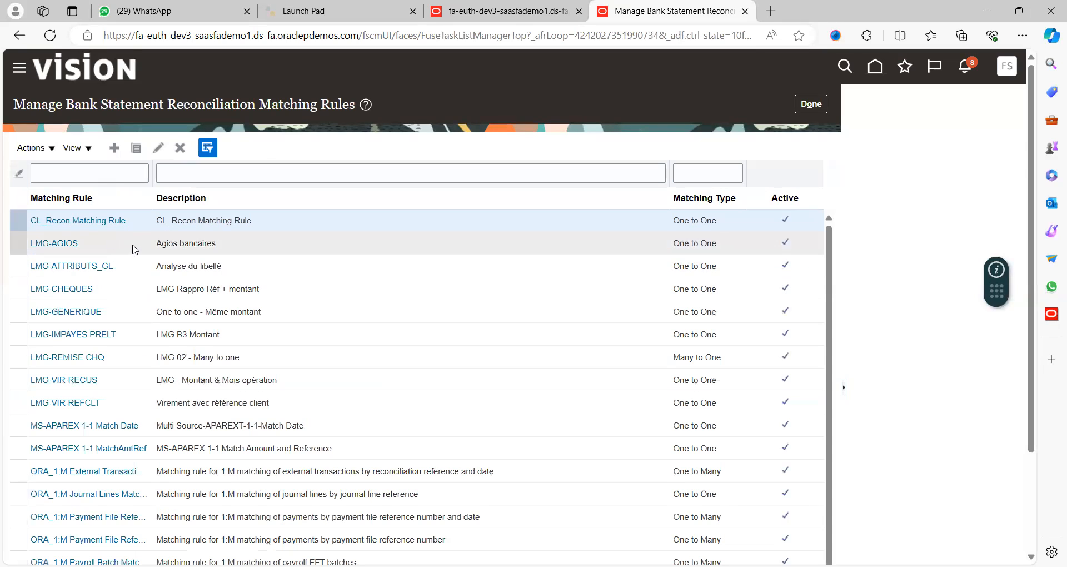
click(83, 221)
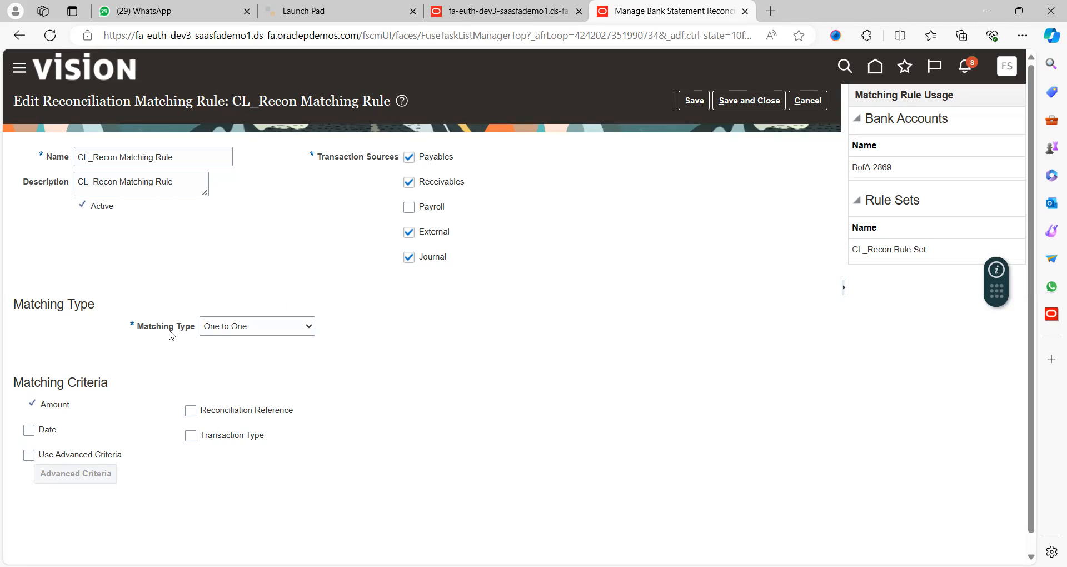
click(249, 333)
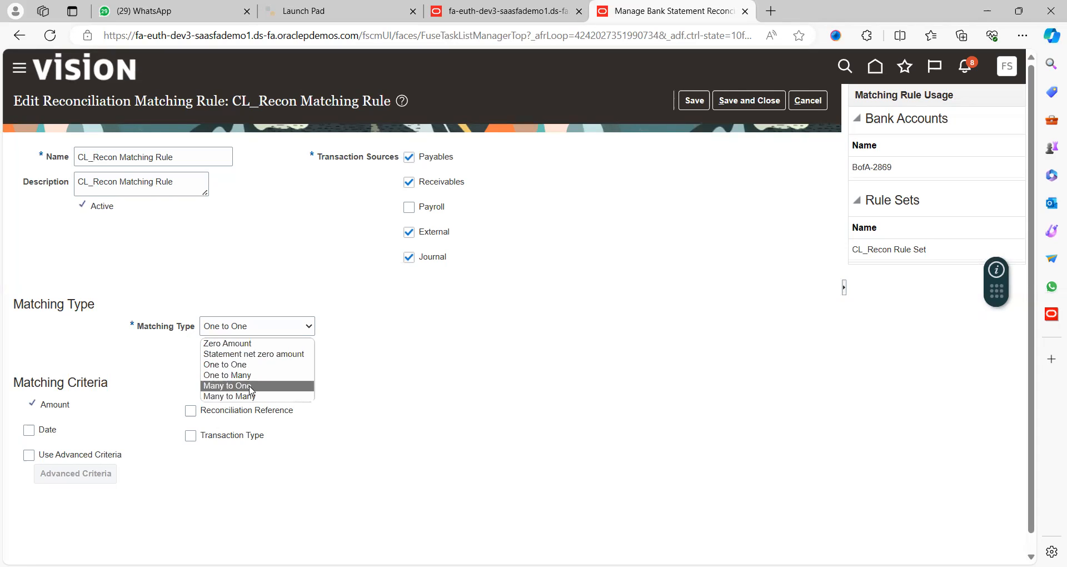
click(357, 363)
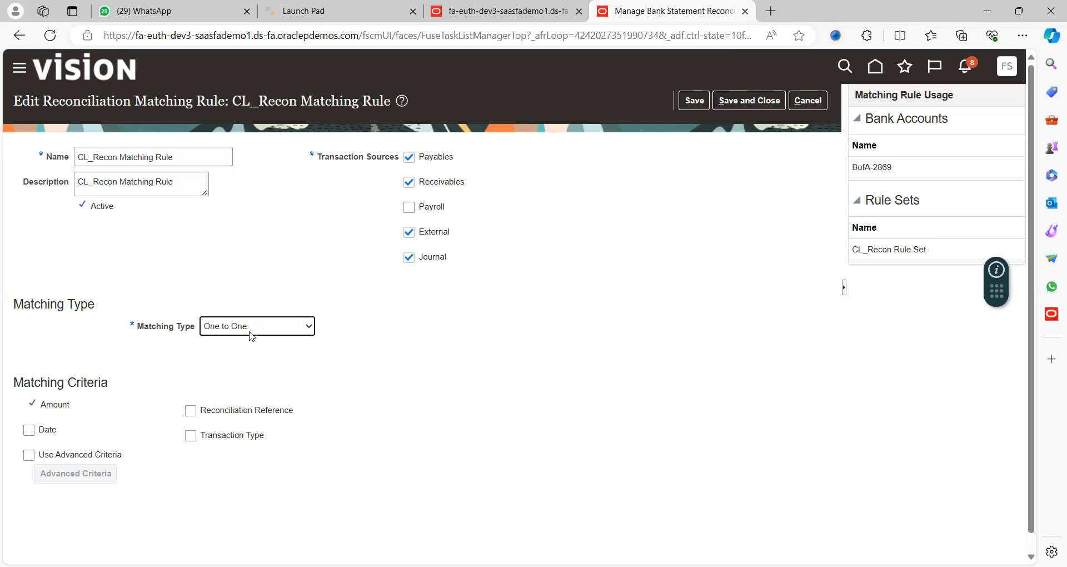
click(344, 358)
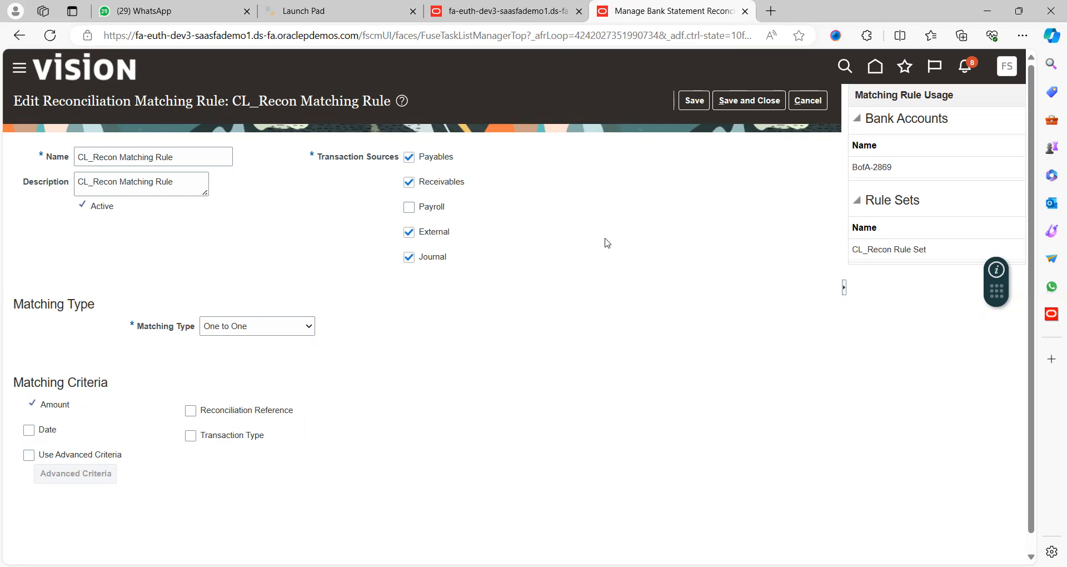
Save and close CL_Recon Matching Rule, then return to the setup task list.
click(687, 102)
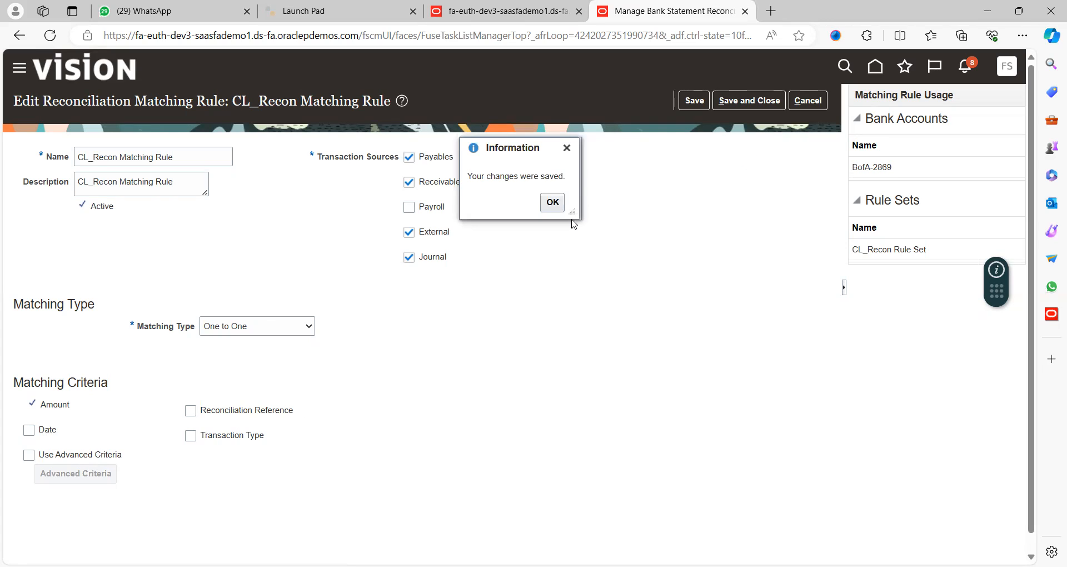
click(552, 203)
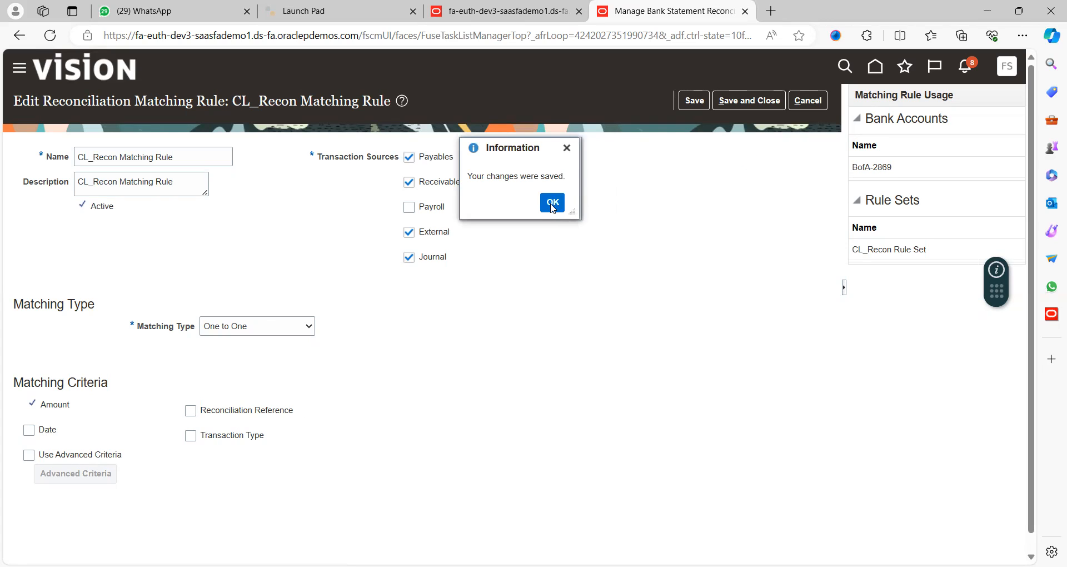
click(754, 103)
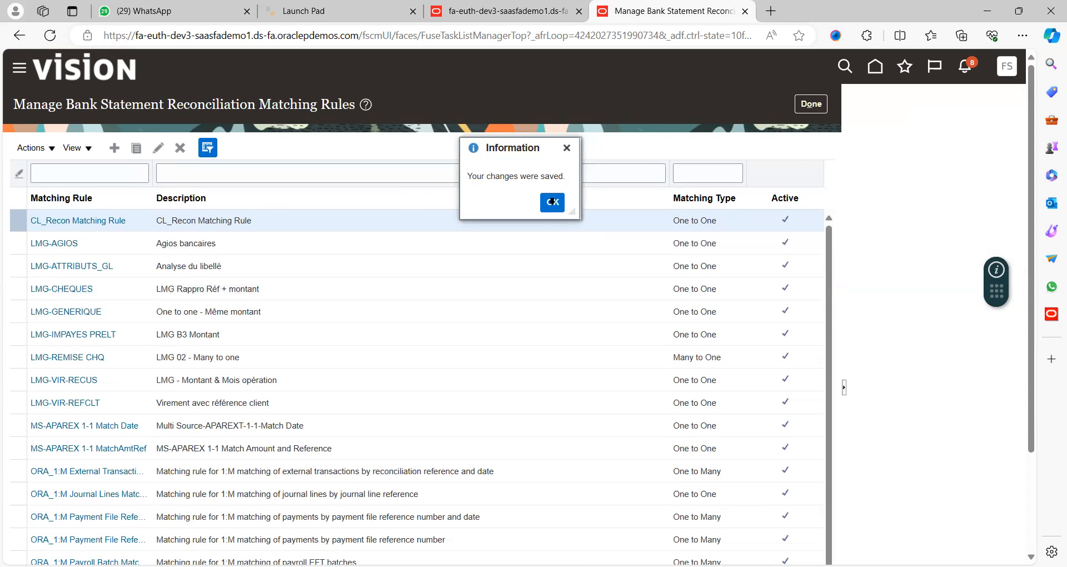
click(552, 202)
click(815, 109)
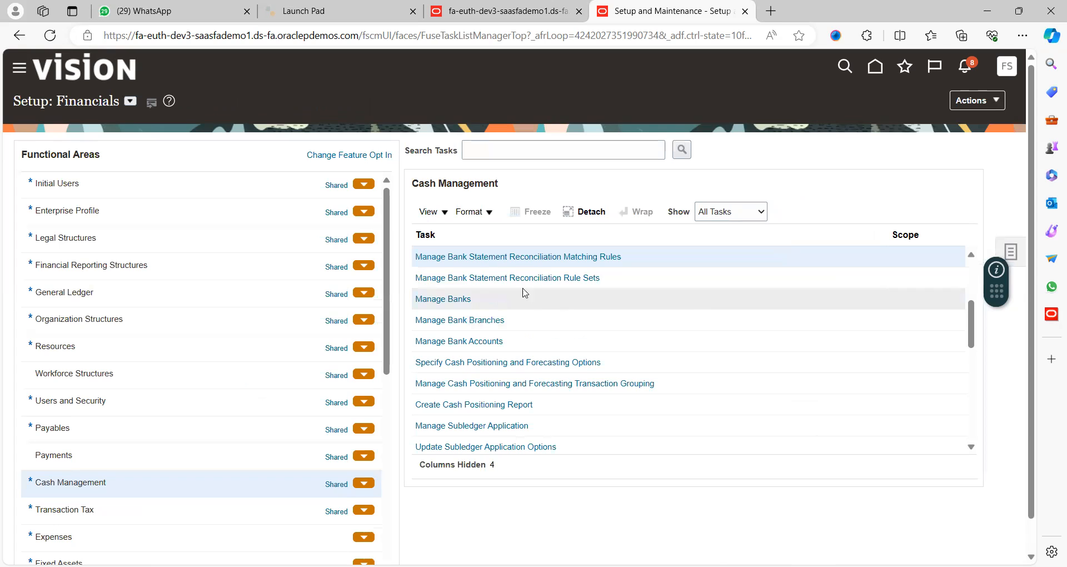
Open CL_Recon Rule Set from the reconciliation rule sets, check its sequence 1 rule's details, and save and close the rule set.
click(558, 278)
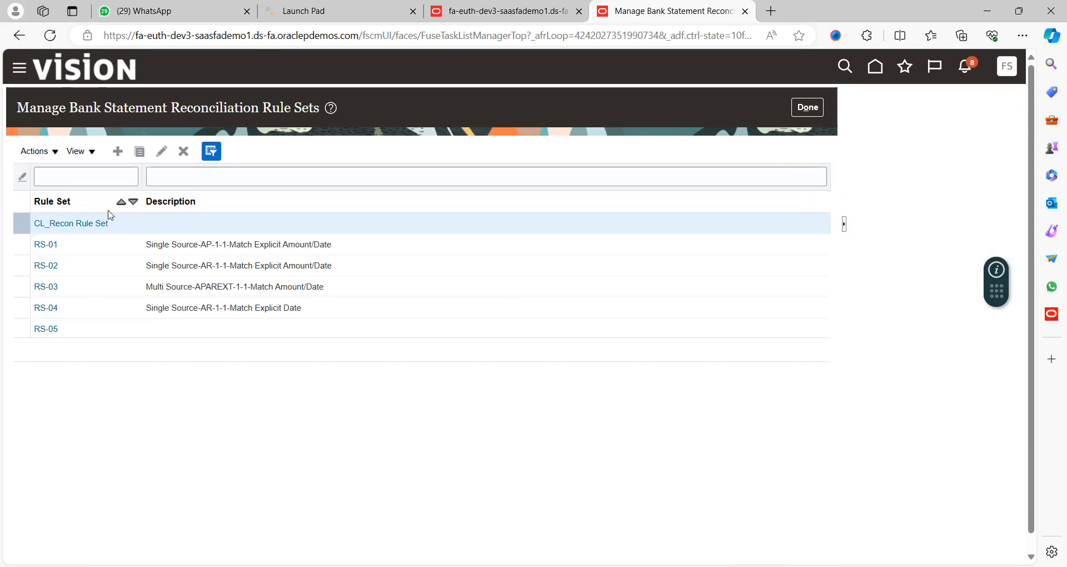
click(69, 225)
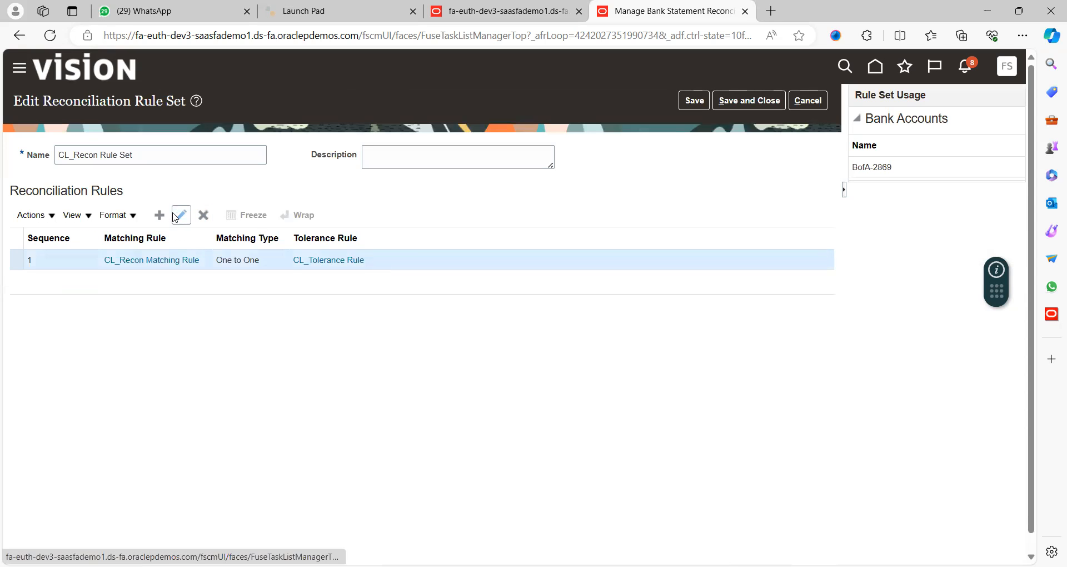
click(181, 215)
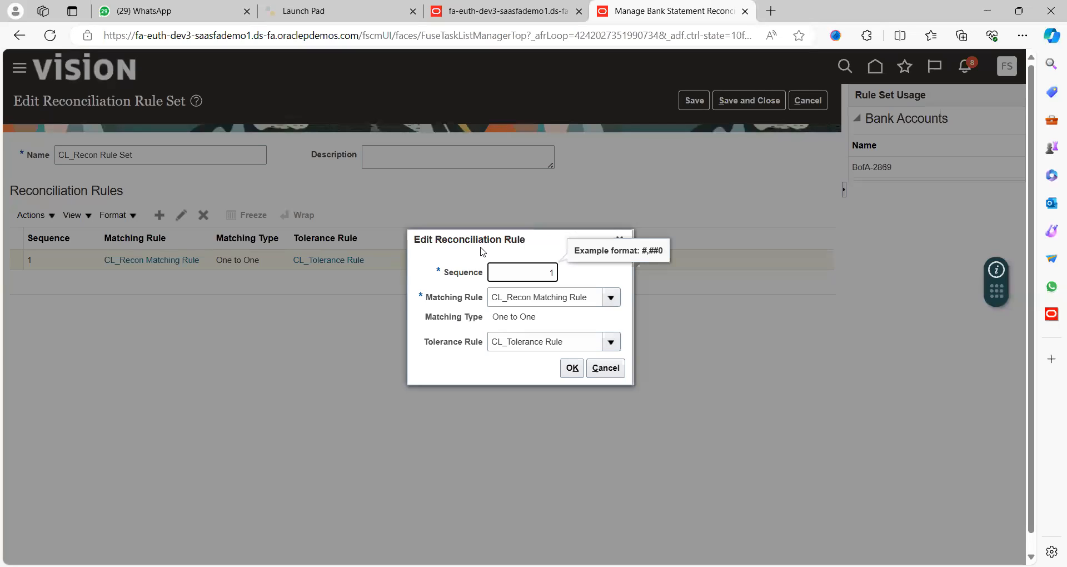
click(572, 367)
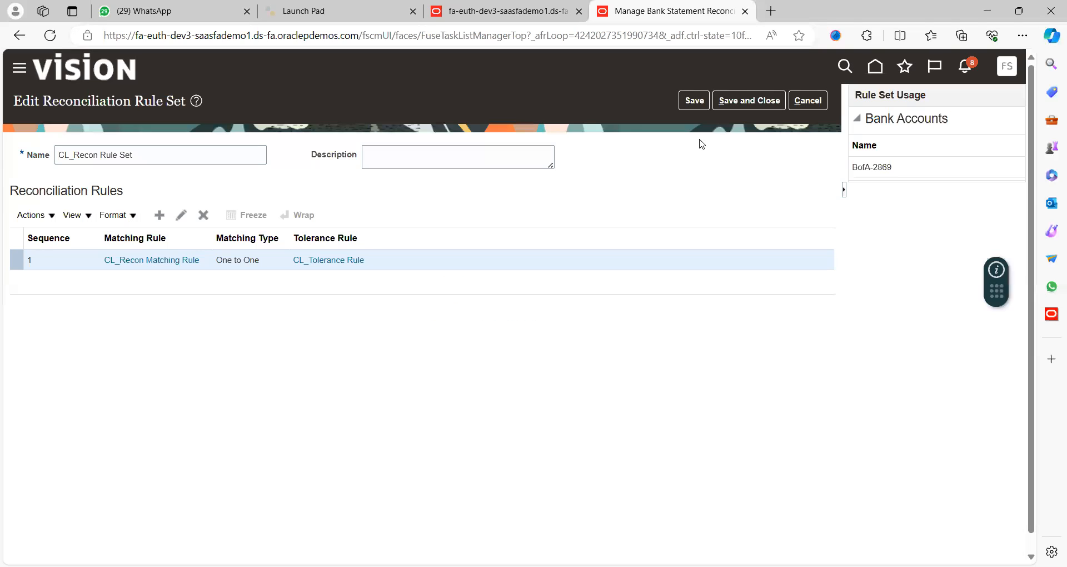
click(738, 102)
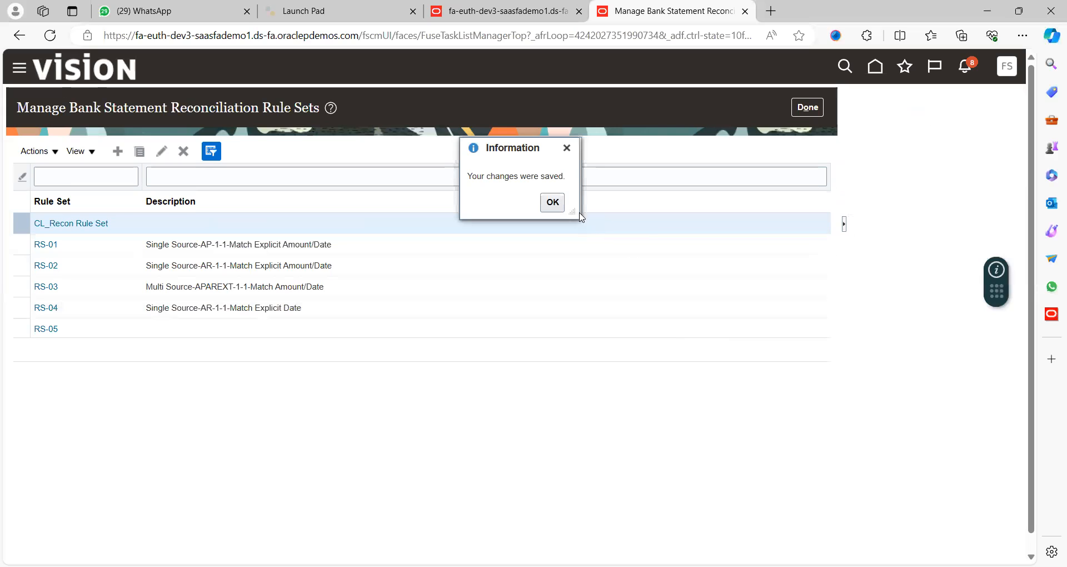
Return to the setup task list, then open Manage Bank Accounts and search for account names starting with bofa.
click(553, 202)
click(805, 109)
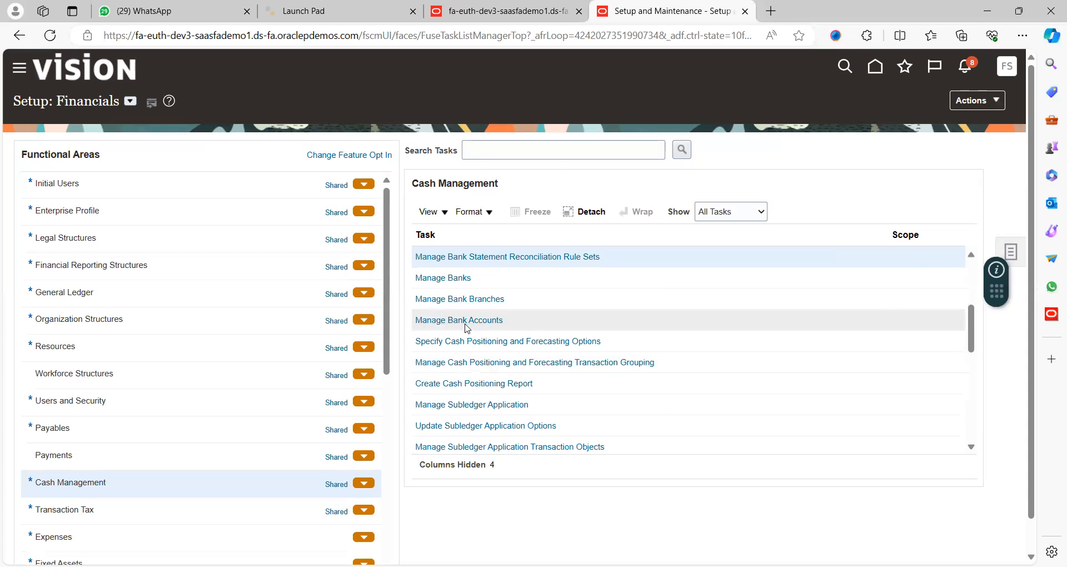
click(465, 322)
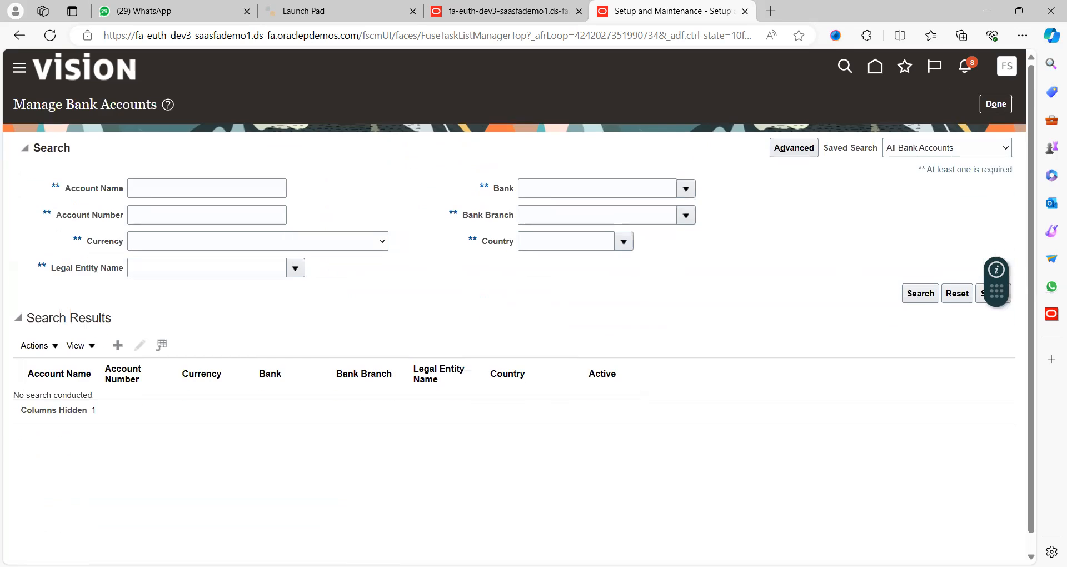
click(231, 185)
text(bofa)
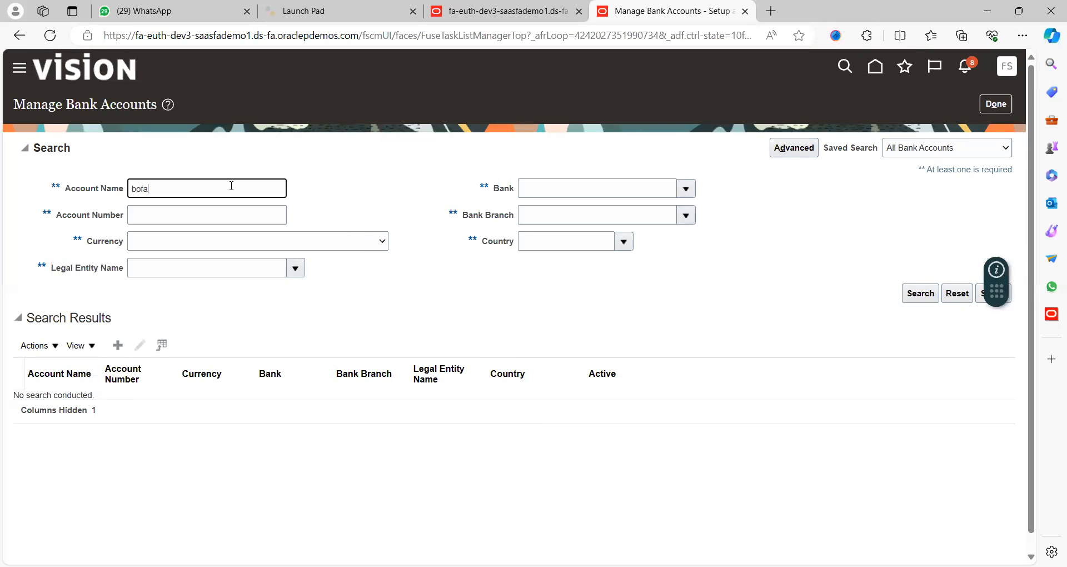
key(Return)
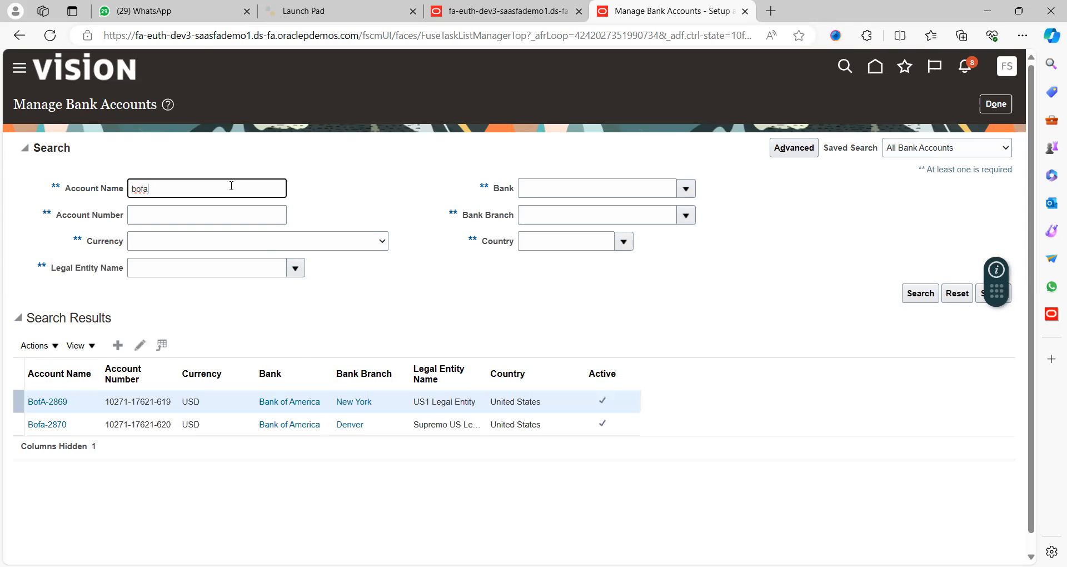
Open bank account BofA-2869 for editing and review its reconciliation settings under the Cash Management controls.
click(82, 406)
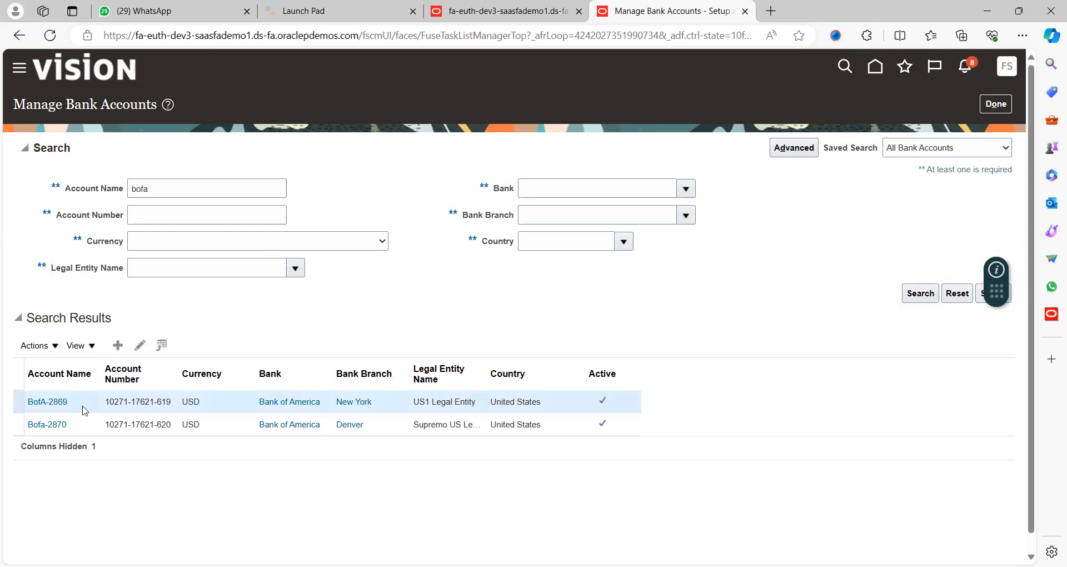
click(138, 346)
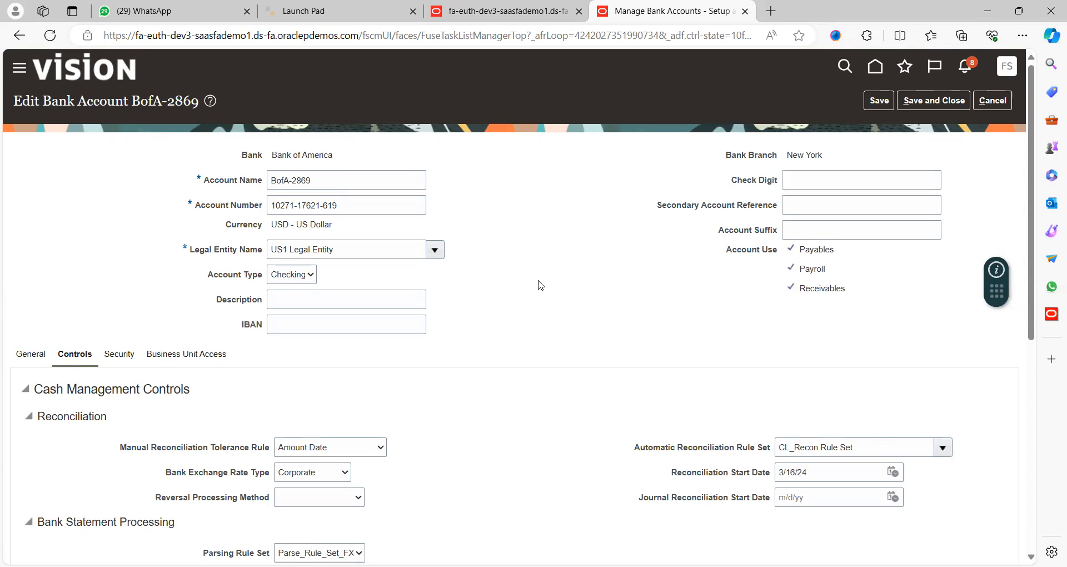
scroll(538, 285, down, 1)
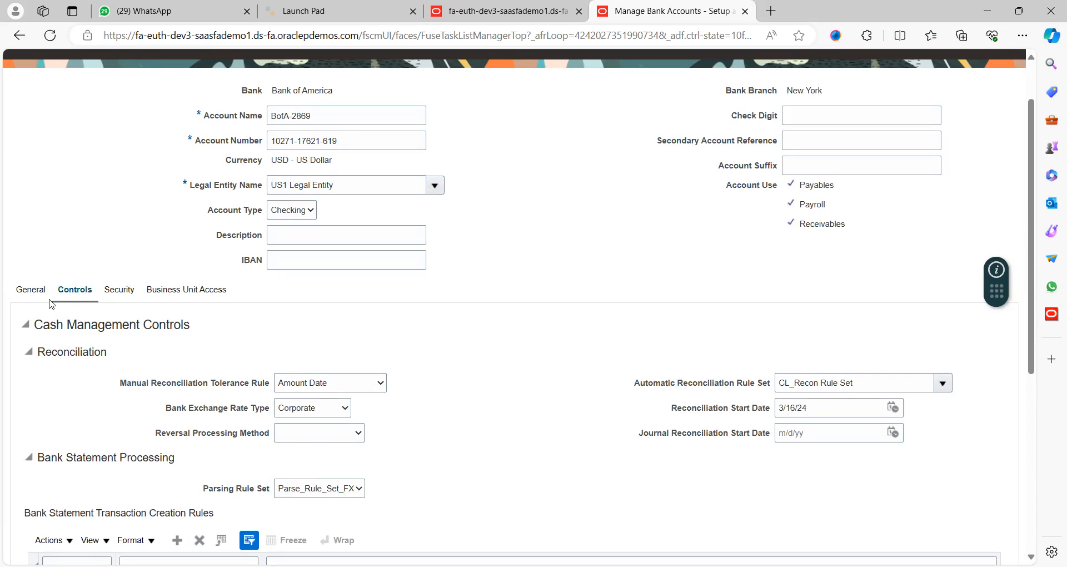
scroll(464, 341, up, 1)
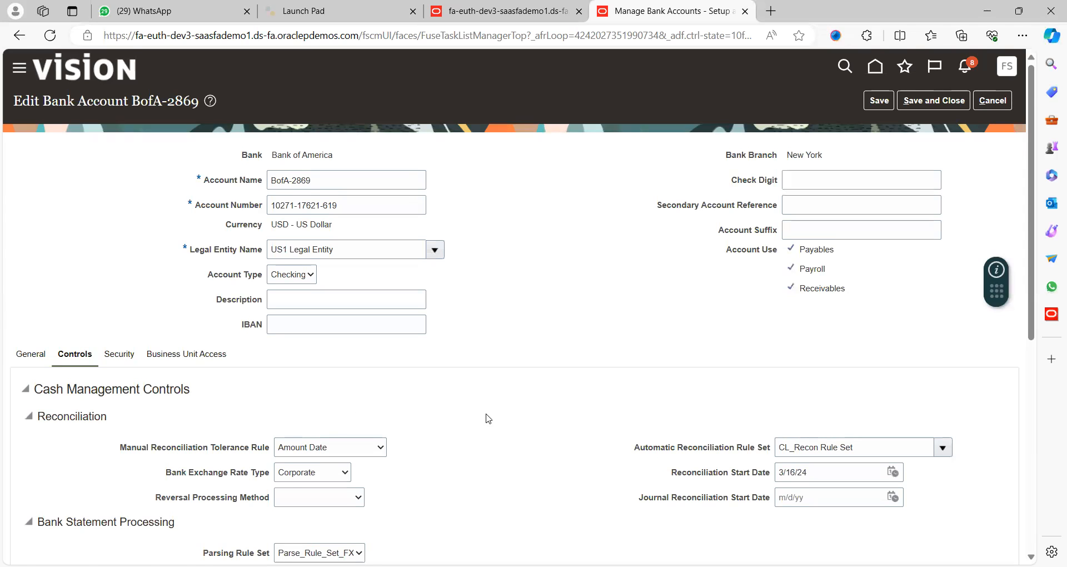
scroll(488, 418, down, 1)
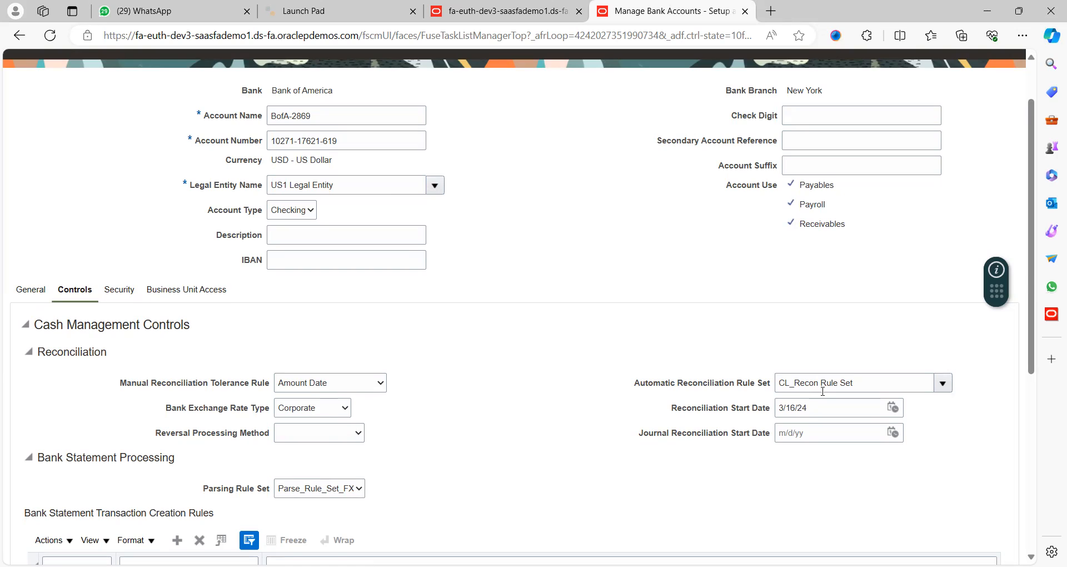
Switch to the Excel checklist to check the Reconciliation Rule Set item, and return to the bank account in the browser.
key(alt+Tab)
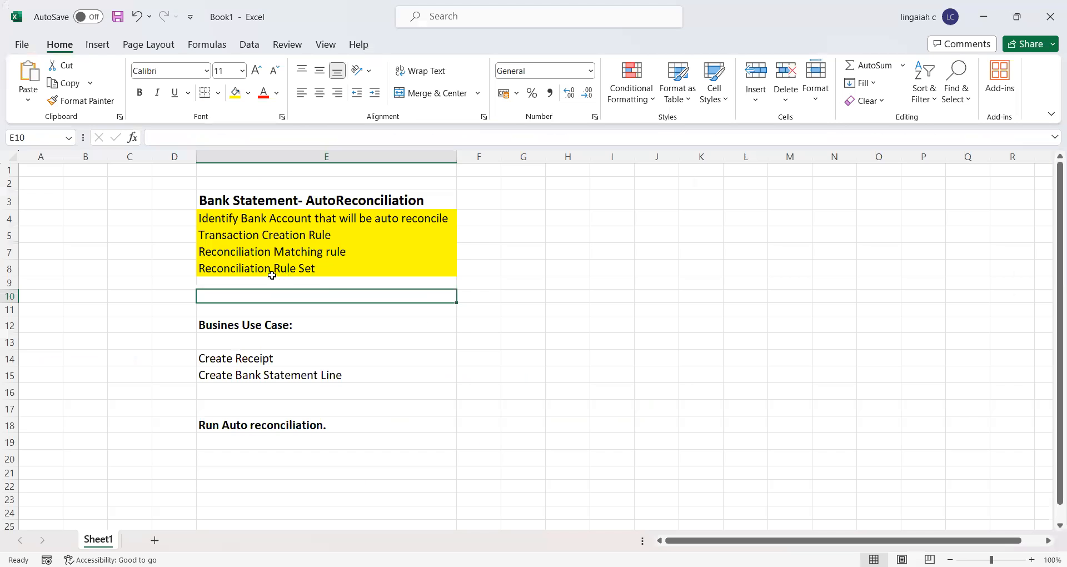
click(257, 270)
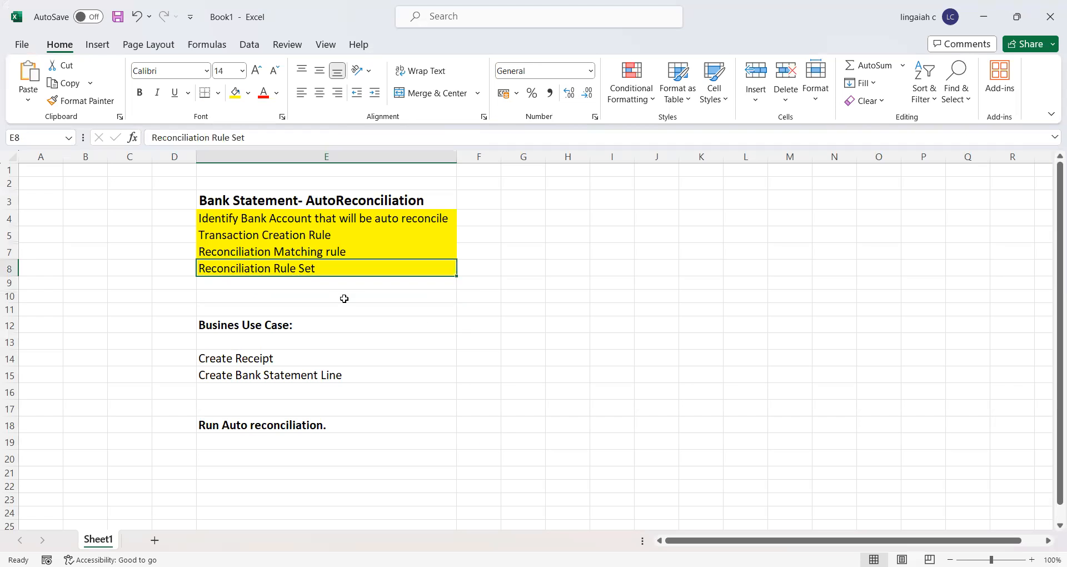
key(alt+Tab)
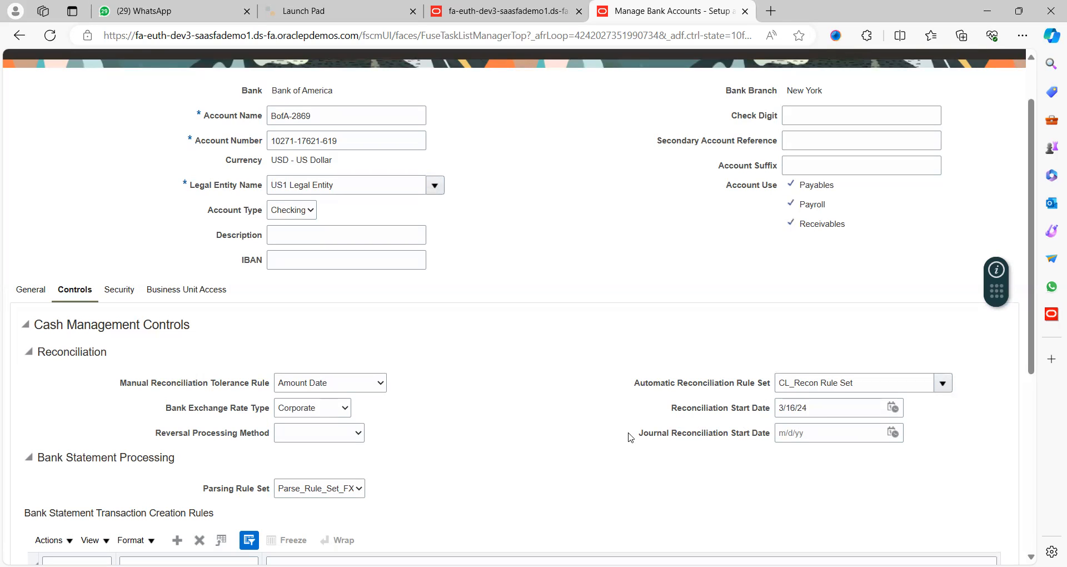
Review BofA-2869's bank statement processing settings and transaction creation rules, then save and close the account.
scroll(593, 436, up, 1)
scroll(593, 436, down, 3)
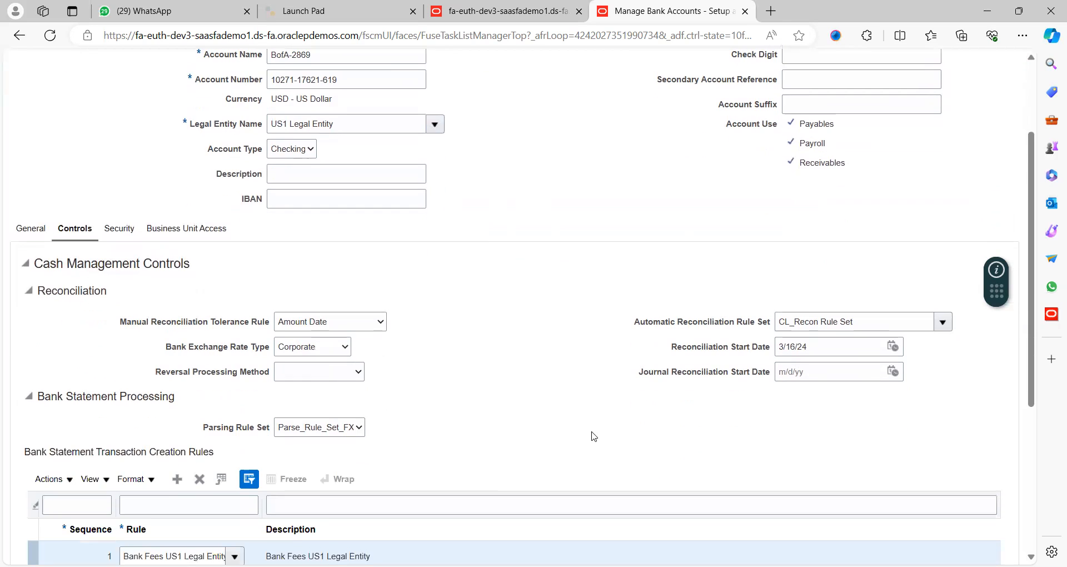
scroll(594, 436, down, 1)
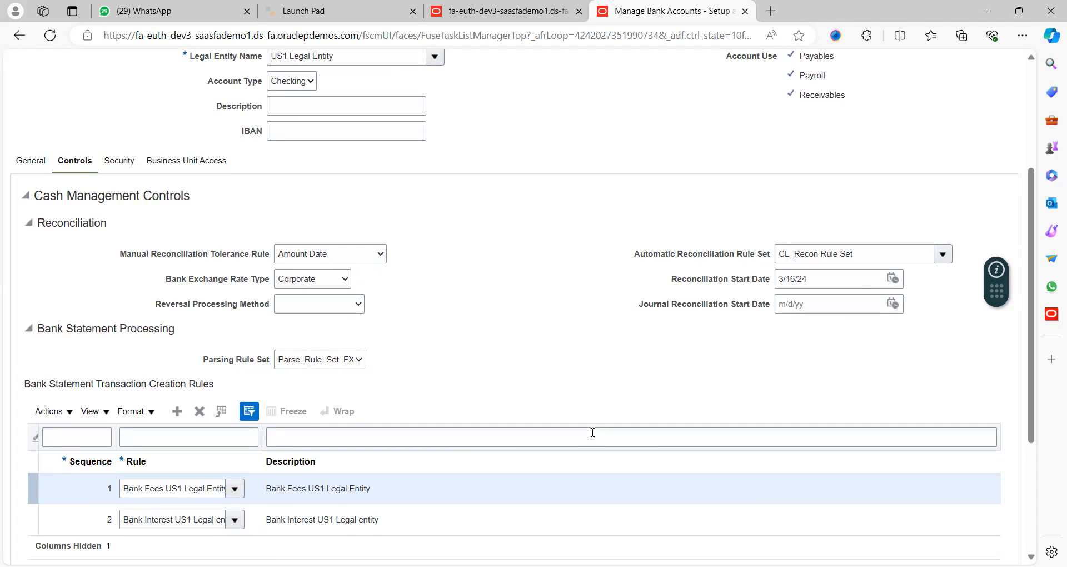
scroll(592, 432, up, 1)
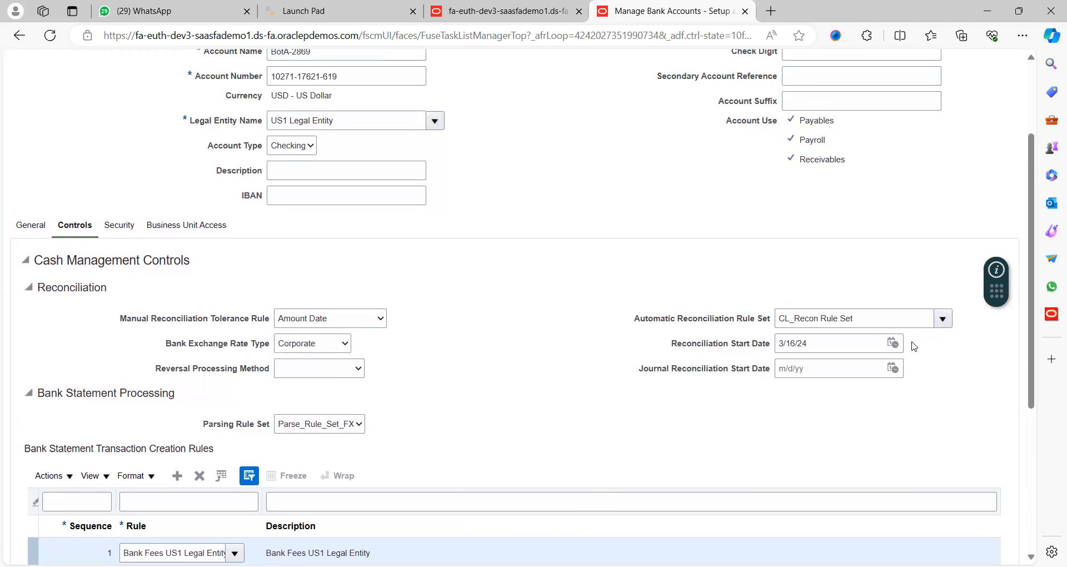
scroll(1017, 127, up, 2)
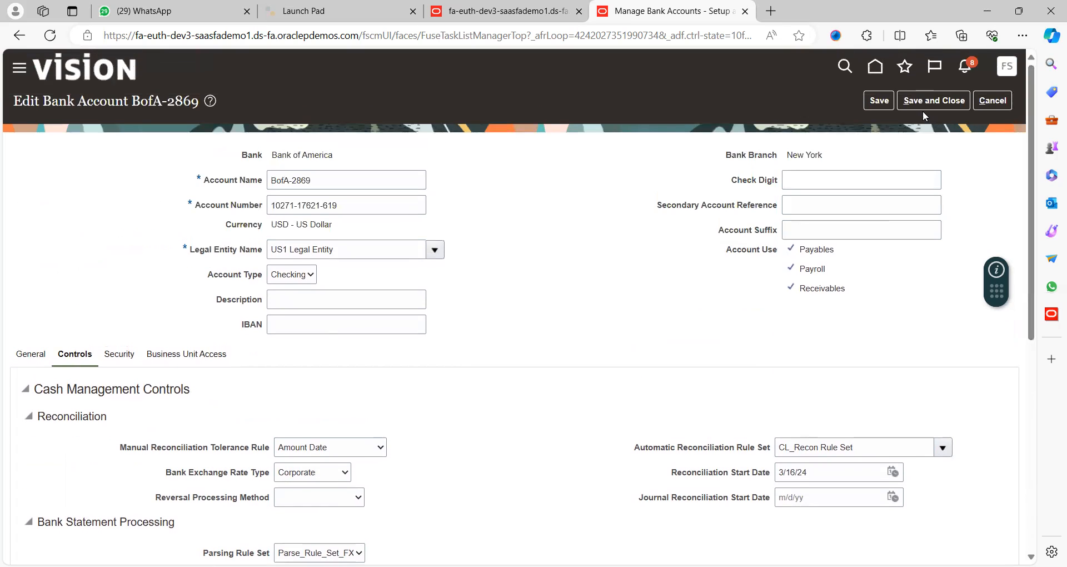
click(920, 102)
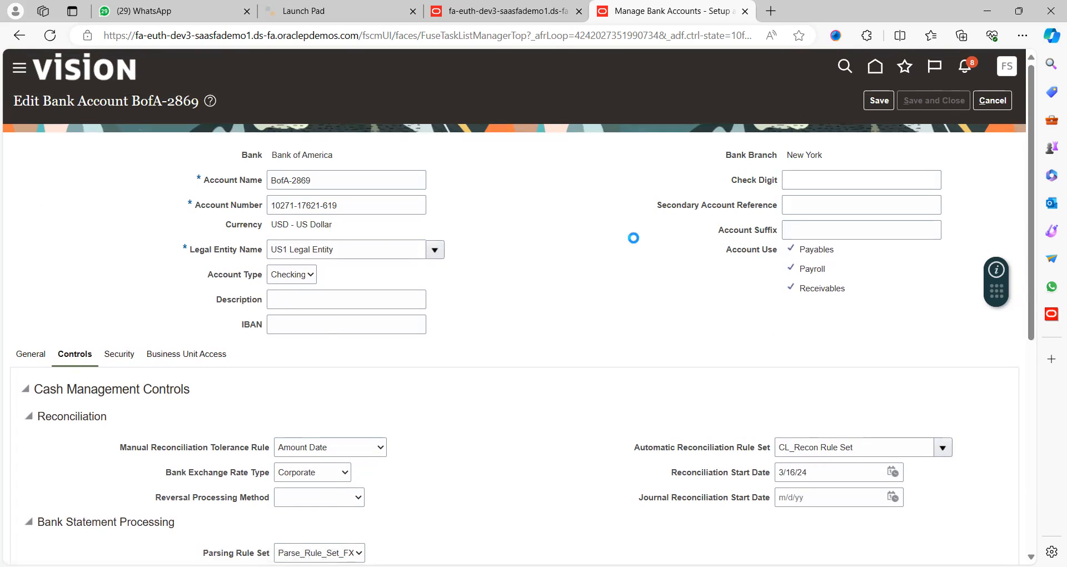
click(553, 203)
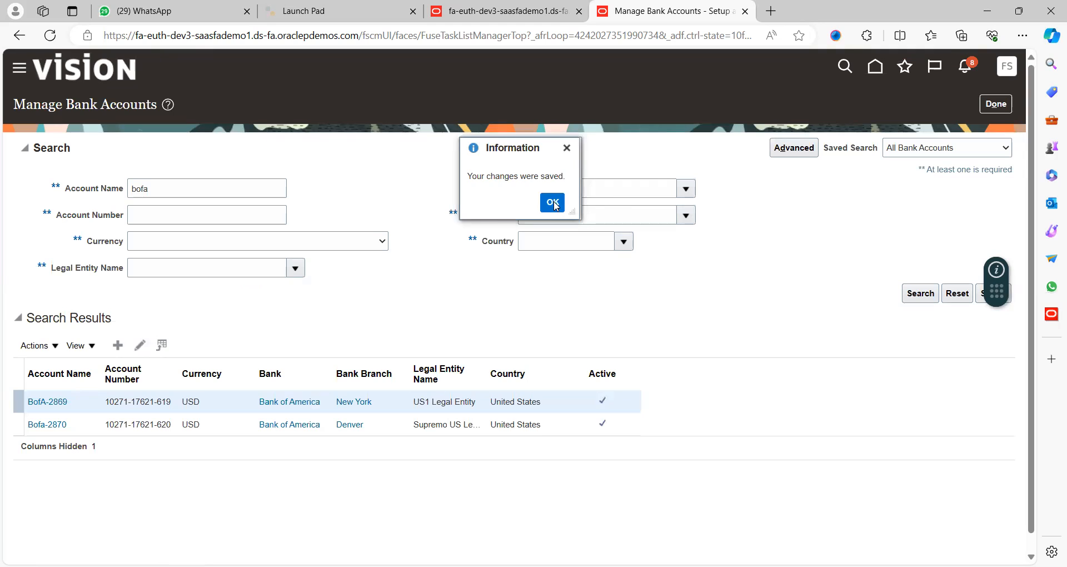
Go to the Oracle Fusion home page and check the Create Receipt item in the Excel checklist, then return to the browser.
click(875, 67)
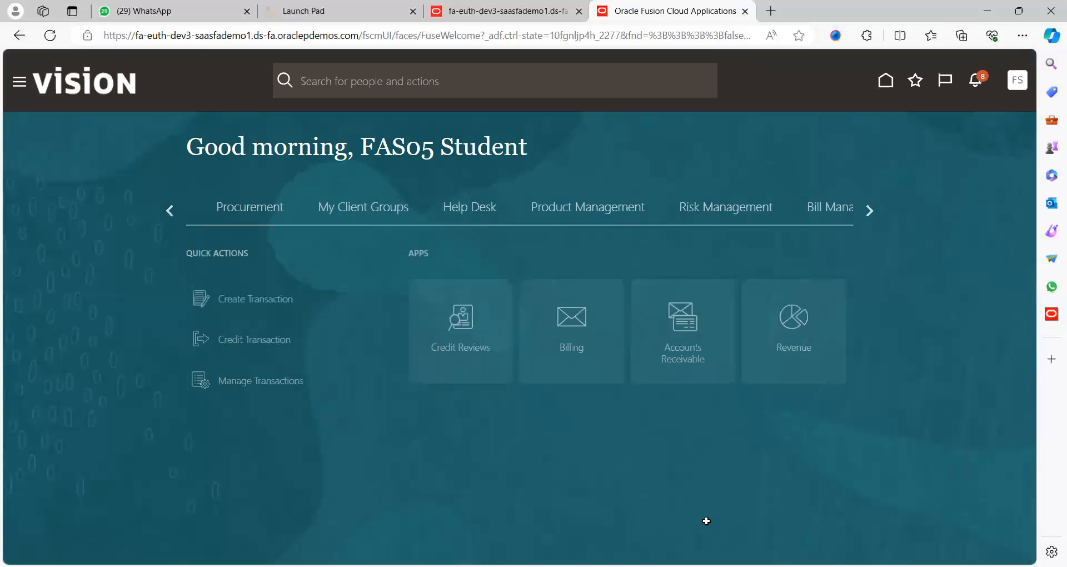
key(alt+Tab)
click(276, 358)
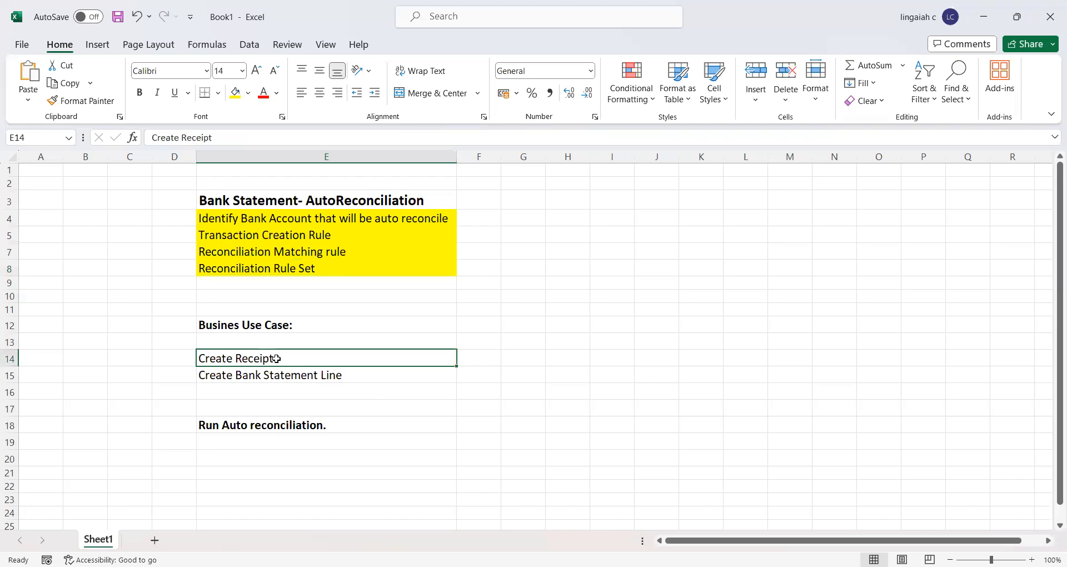
key(alt+Tab)
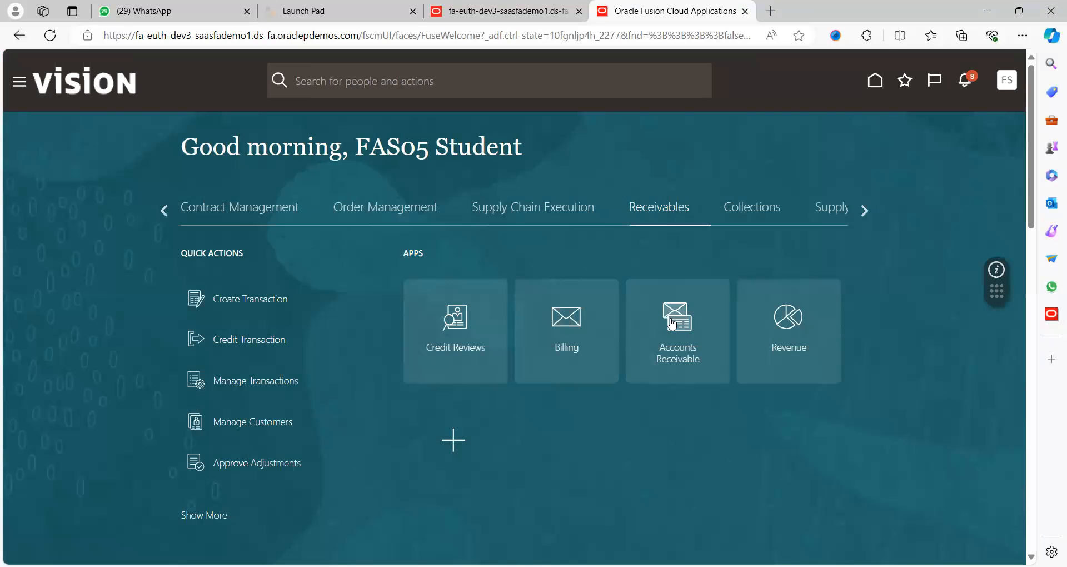
Start a new standard receipt in Accounts Receivable for US1 Business Unit.
click(719, 311)
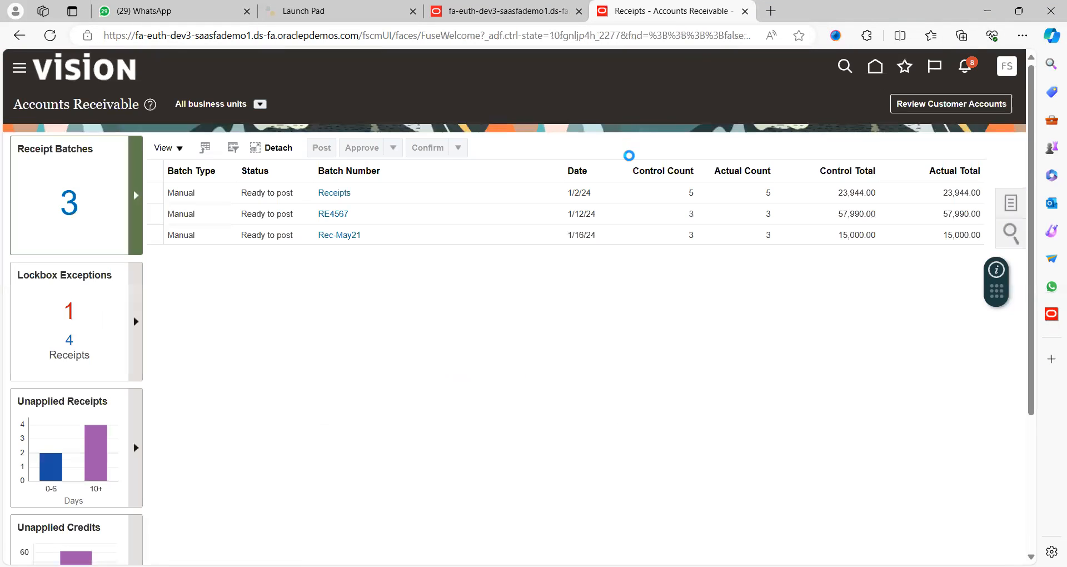
click(1010, 203)
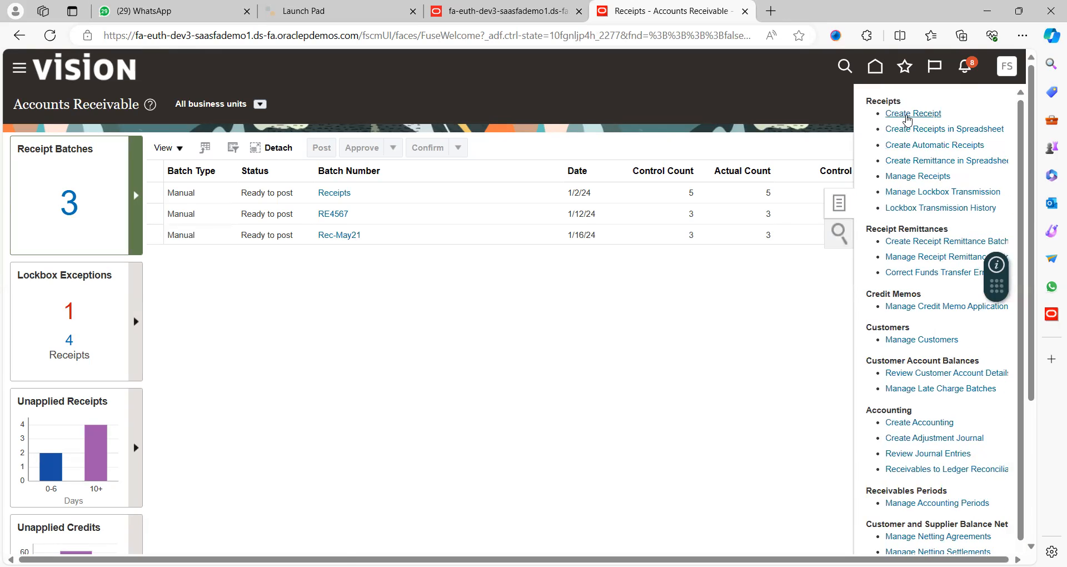
click(907, 115)
click(266, 198)
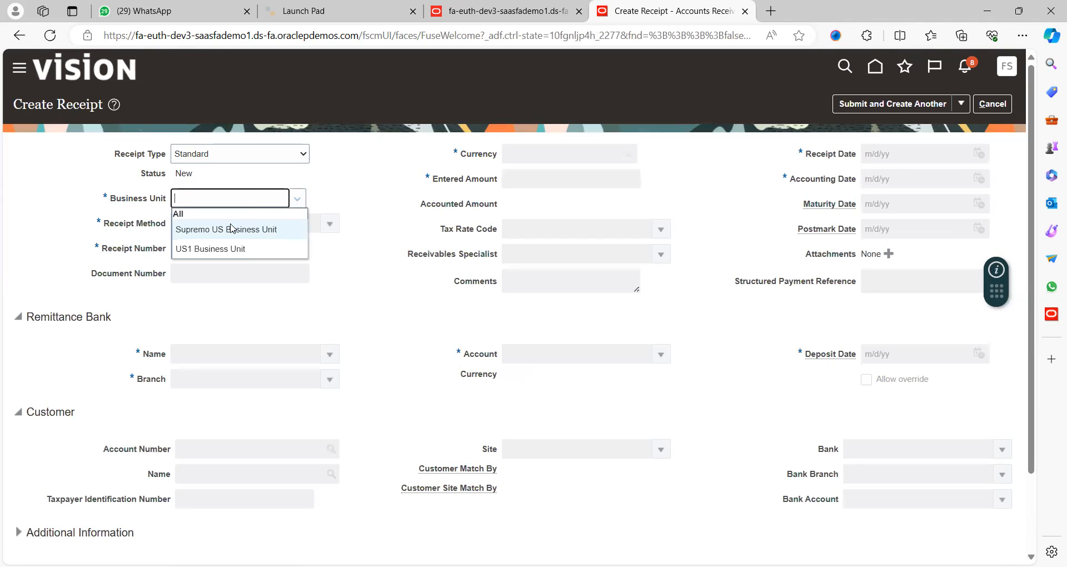
click(214, 248)
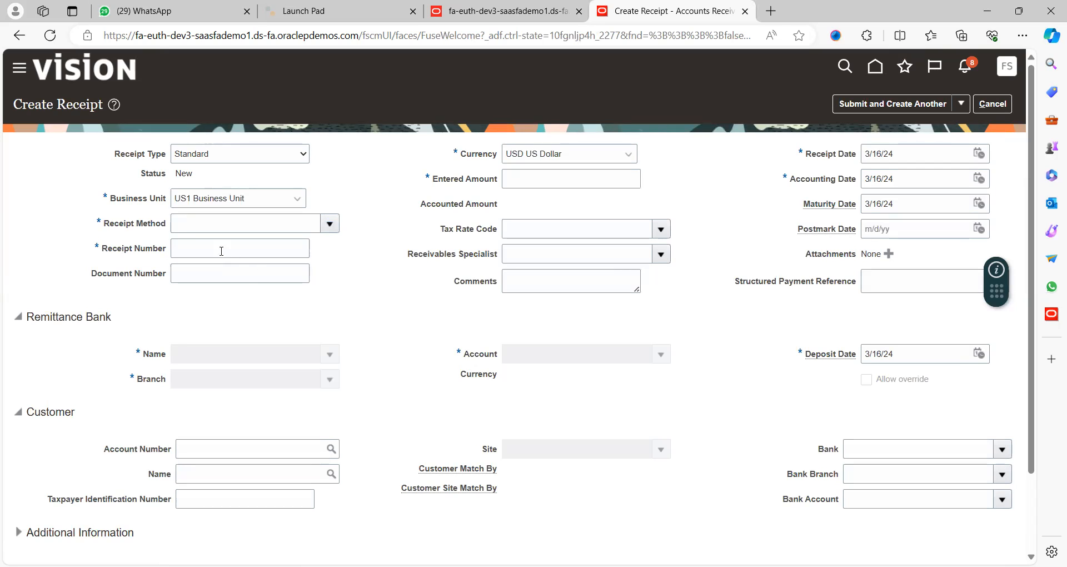
Set the receipt method to Check (Directly/No Remit), the receipt number to Rec1004, and the entered amount to 5,000.00 USD.
click(239, 249)
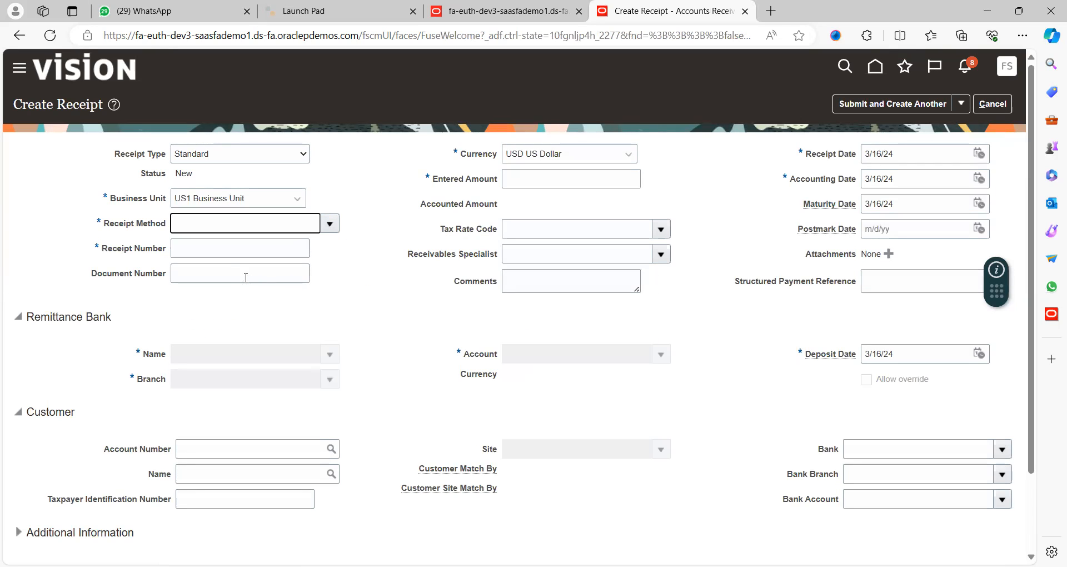
click(206, 248)
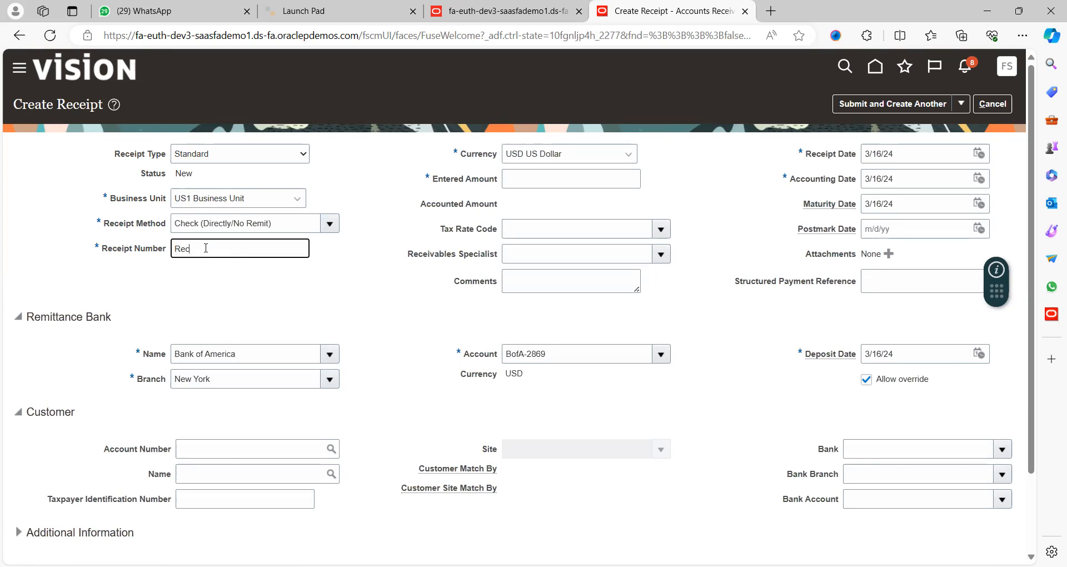
key(Tab)
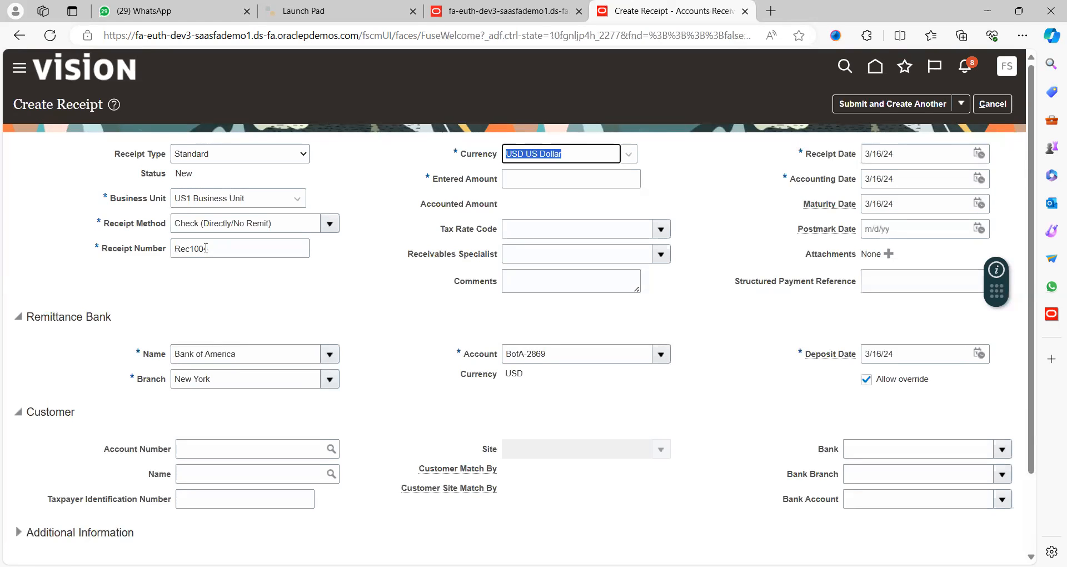
click(540, 176)
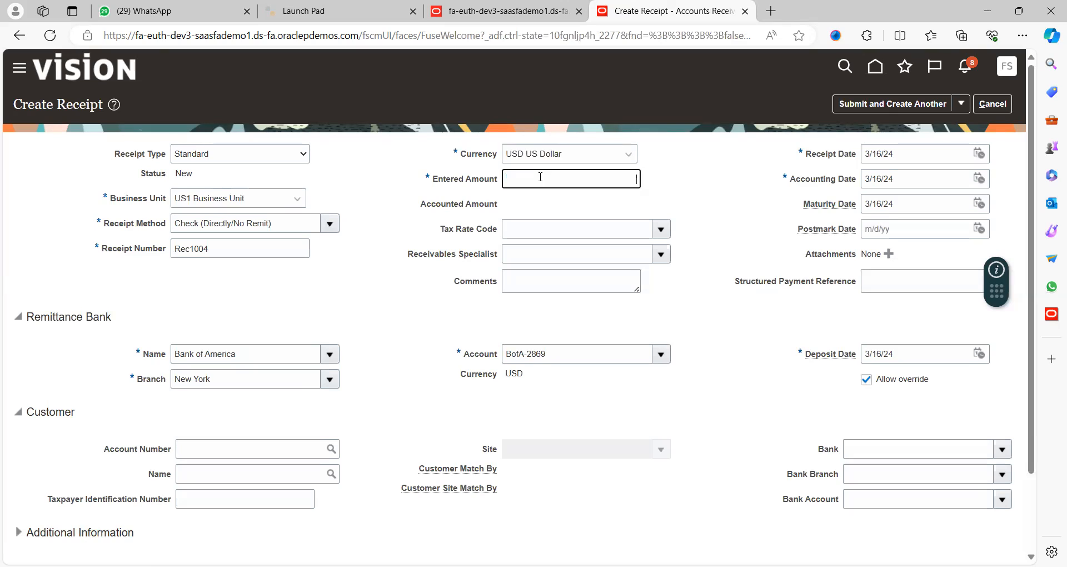
text(5,000)
key(Tab)
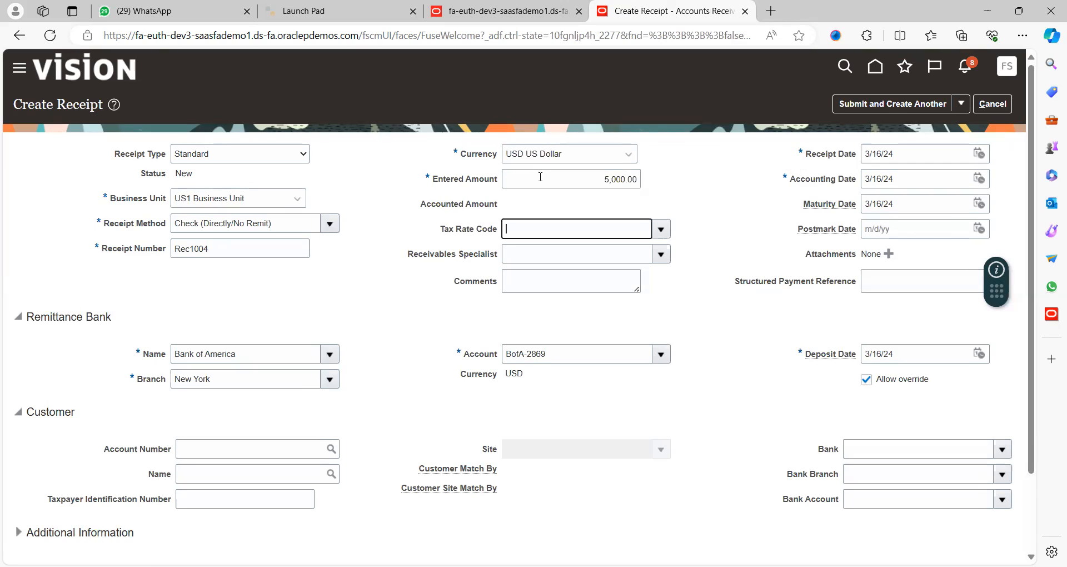
Search the customer accounts by the name abc and choose ABC Application Software as the receipt's customer.
click(256, 452)
key(Tab)
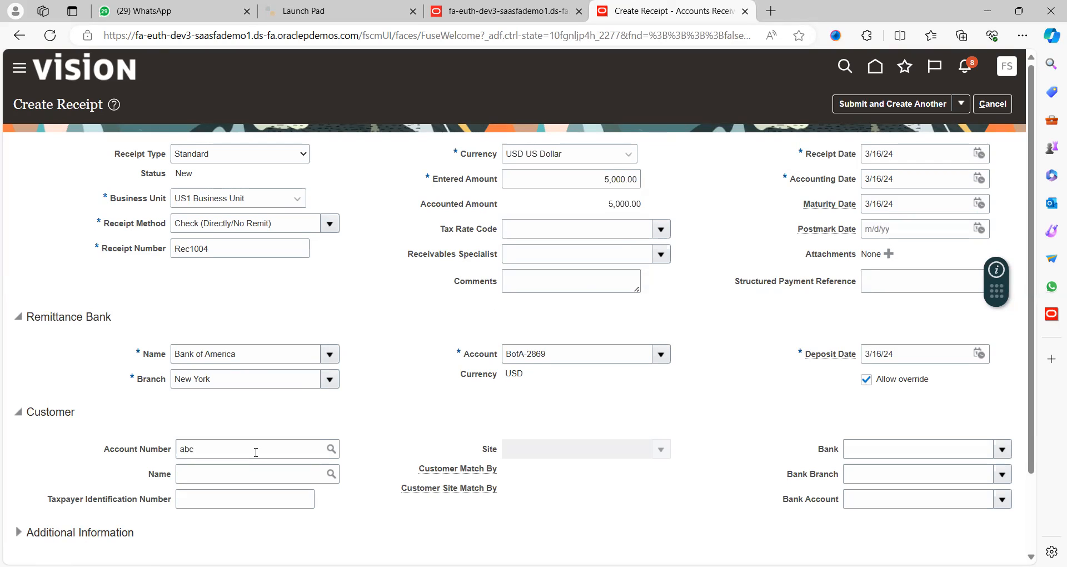
click(332, 448)
click(443, 250)
text(a)
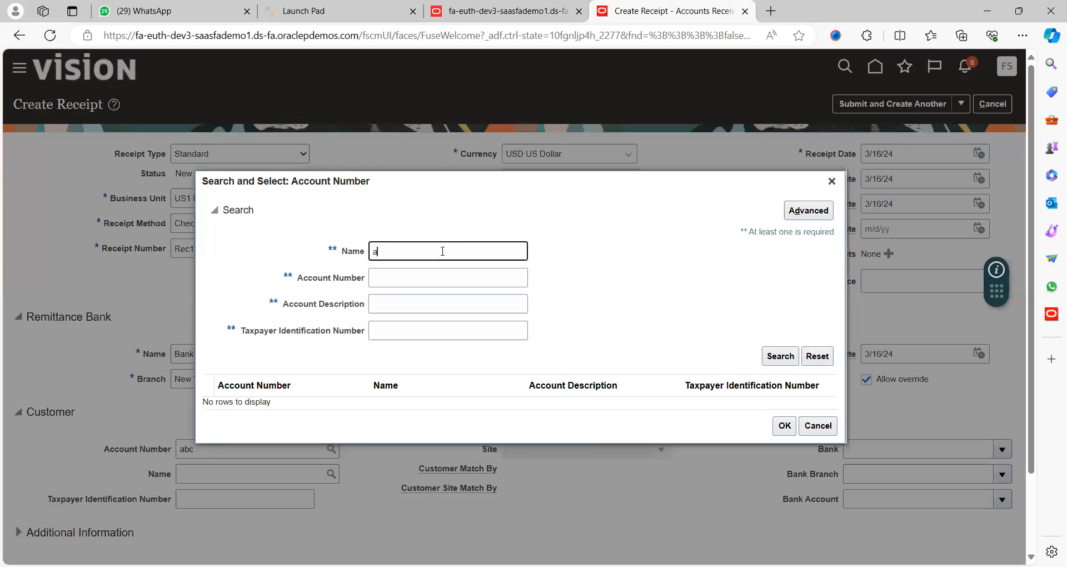
text(bc)
key(Return)
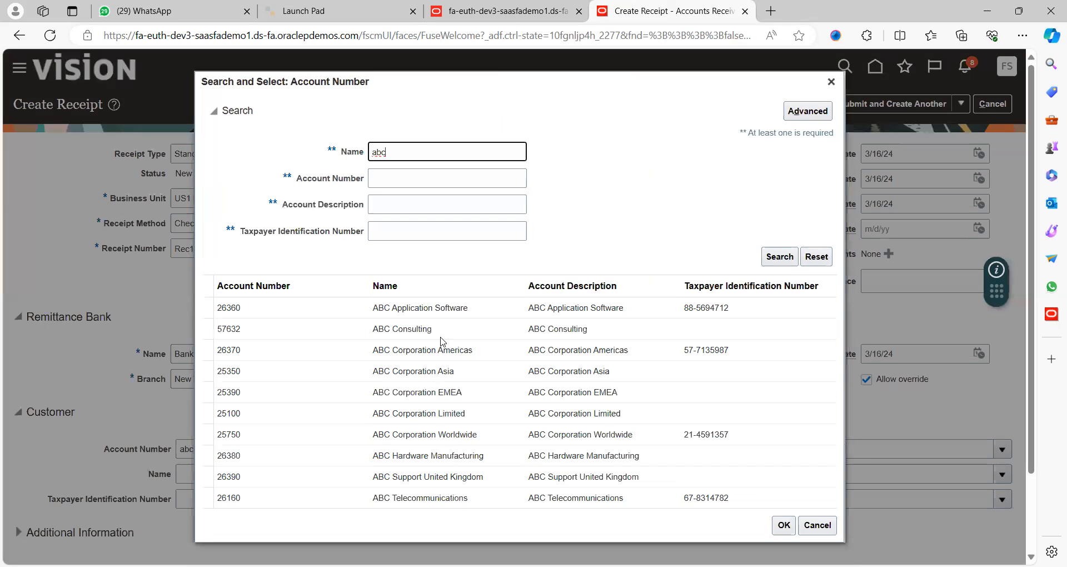
click(784, 524)
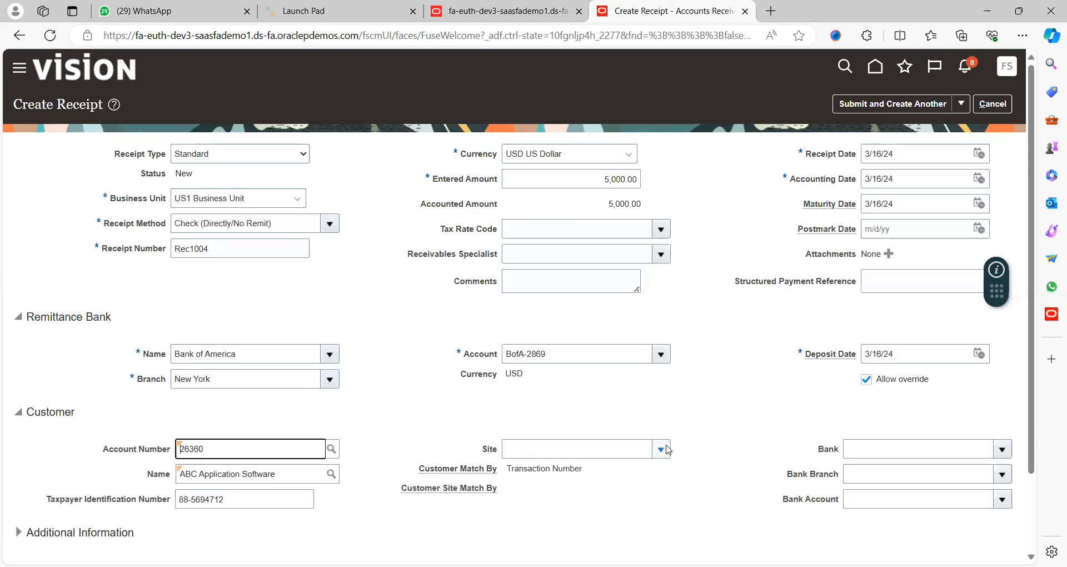
Set the customer site to Santa Clara and submit the receipt.
click(664, 449)
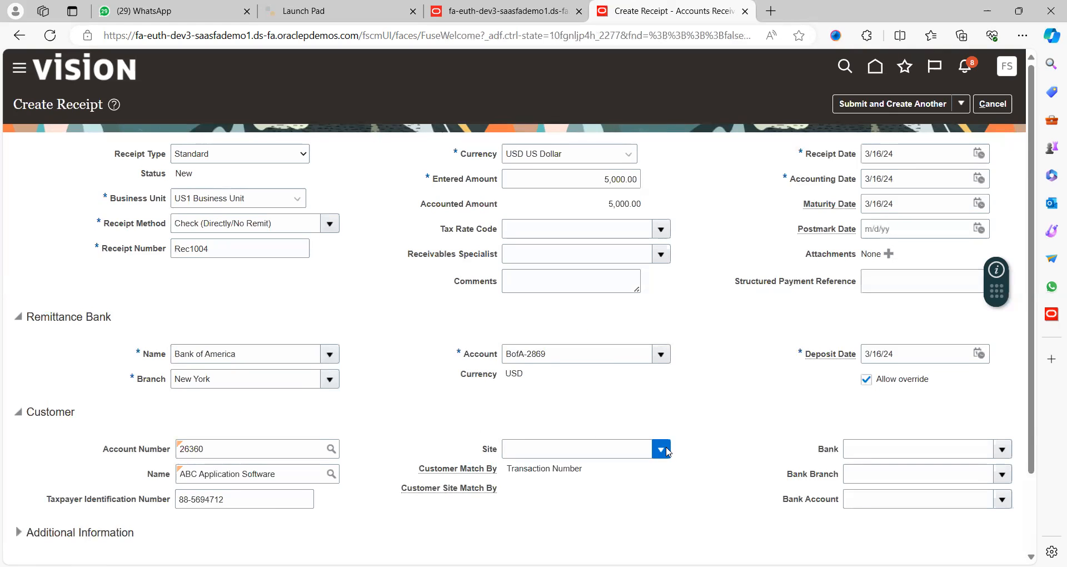
click(292, 473)
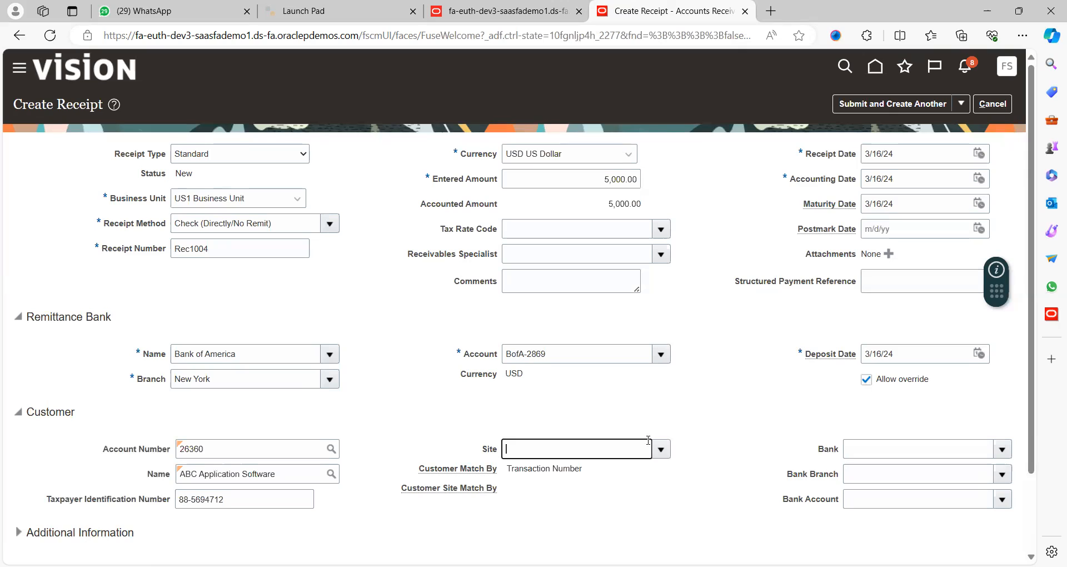
click(962, 111)
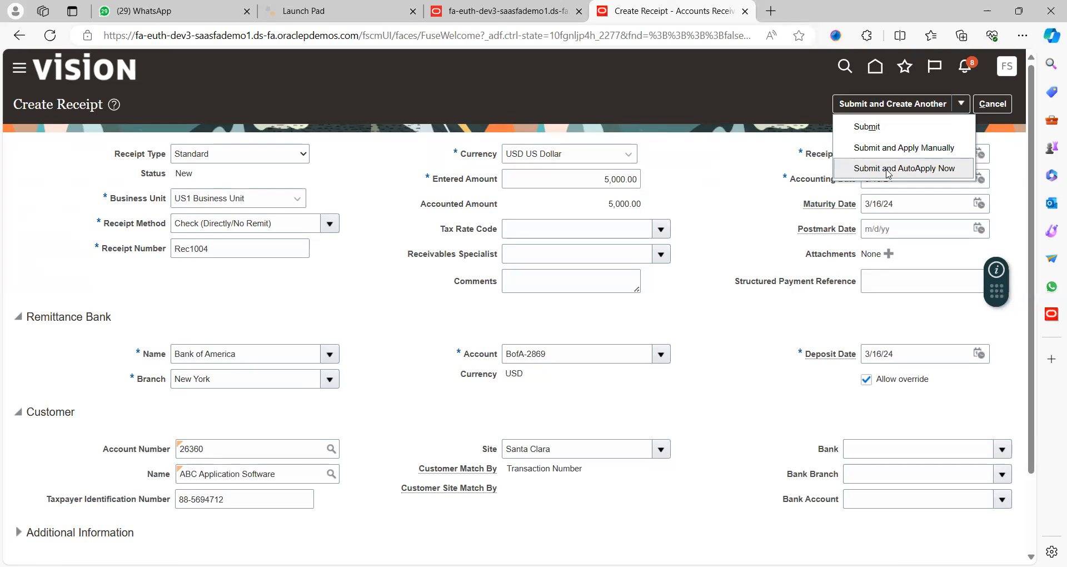
click(869, 127)
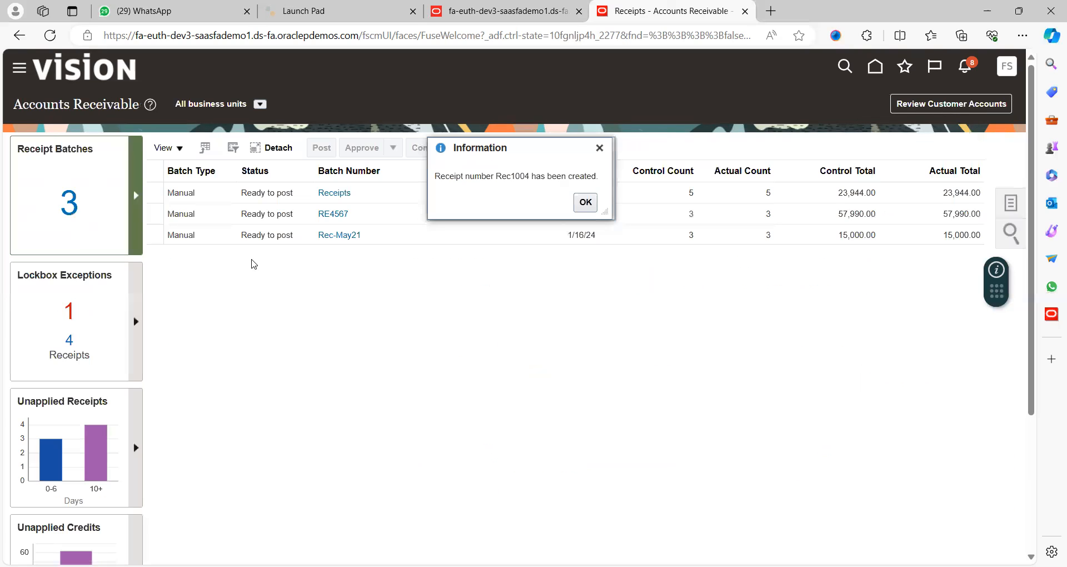
Copy the receipt number Rec1004 into cell F14 of the Excel checklist beside Create Receipt, then return to the browser.
double_click(522, 177)
key(ctrl+c)
click(585, 202)
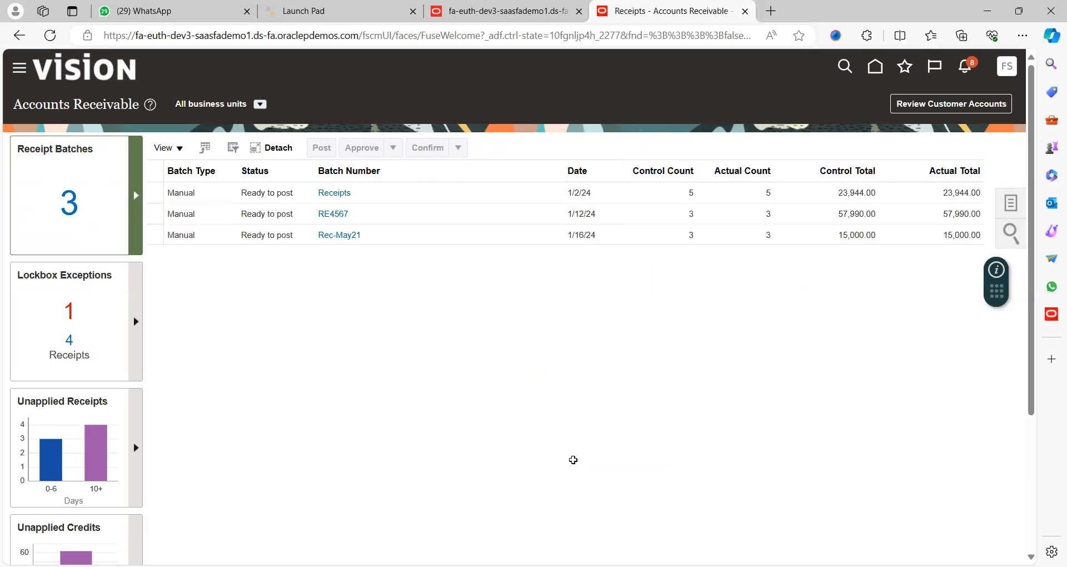
key(alt+Tab)
click(475, 360)
key(ctrl+v)
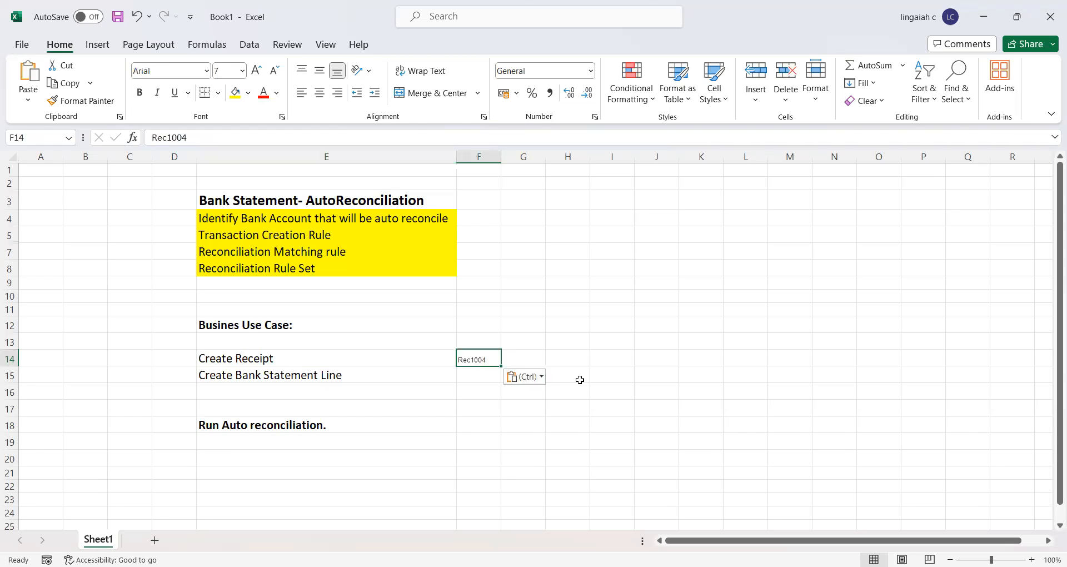
key(alt+Tab)
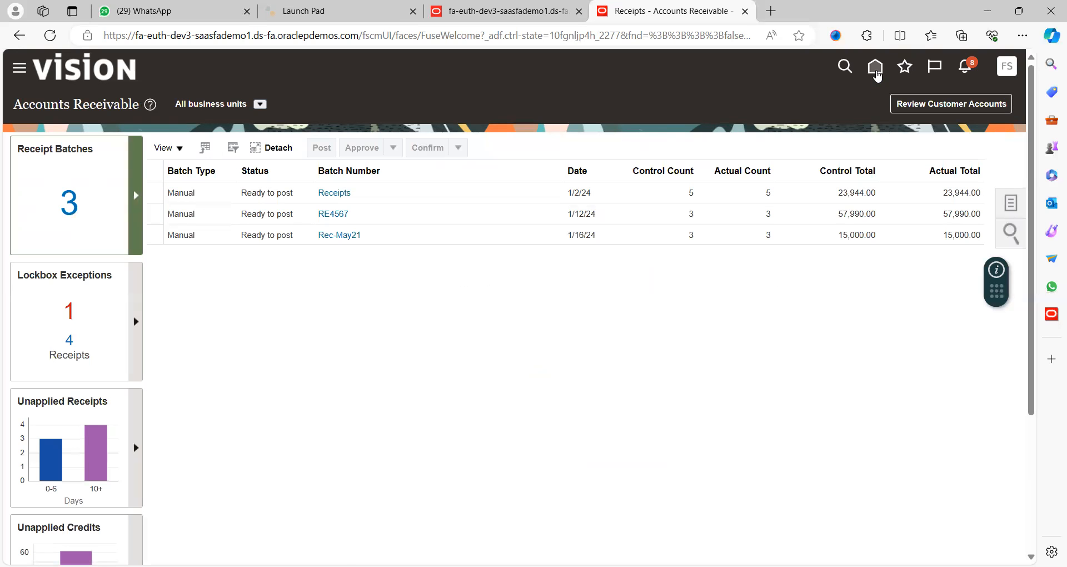
Go to Bank Statements and Reconciliation under Cash Management and start creating a bank statement.
click(876, 72)
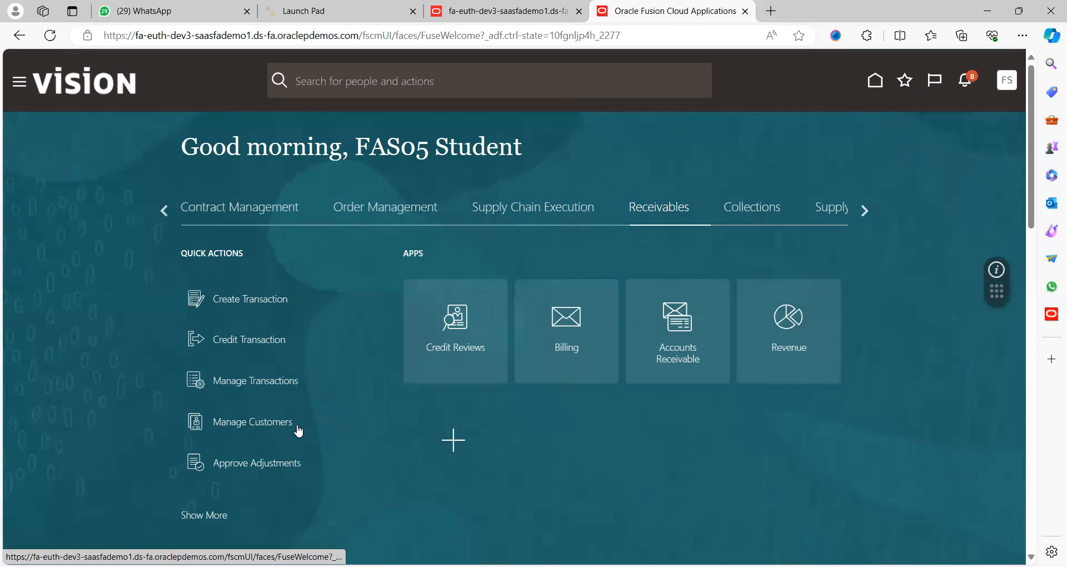
click(19, 82)
click(539, 509)
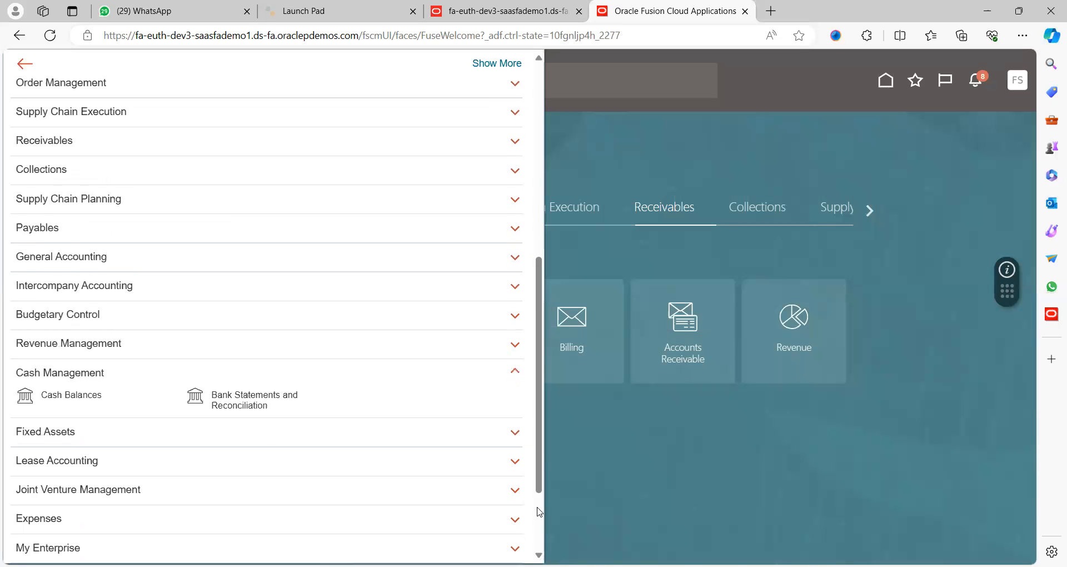
click(240, 372)
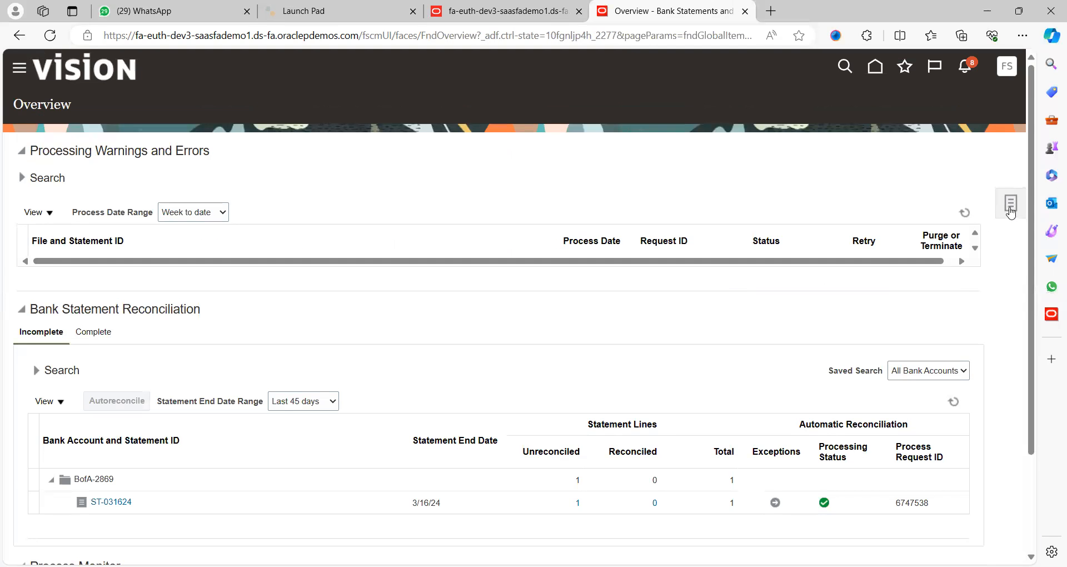
click(1012, 206)
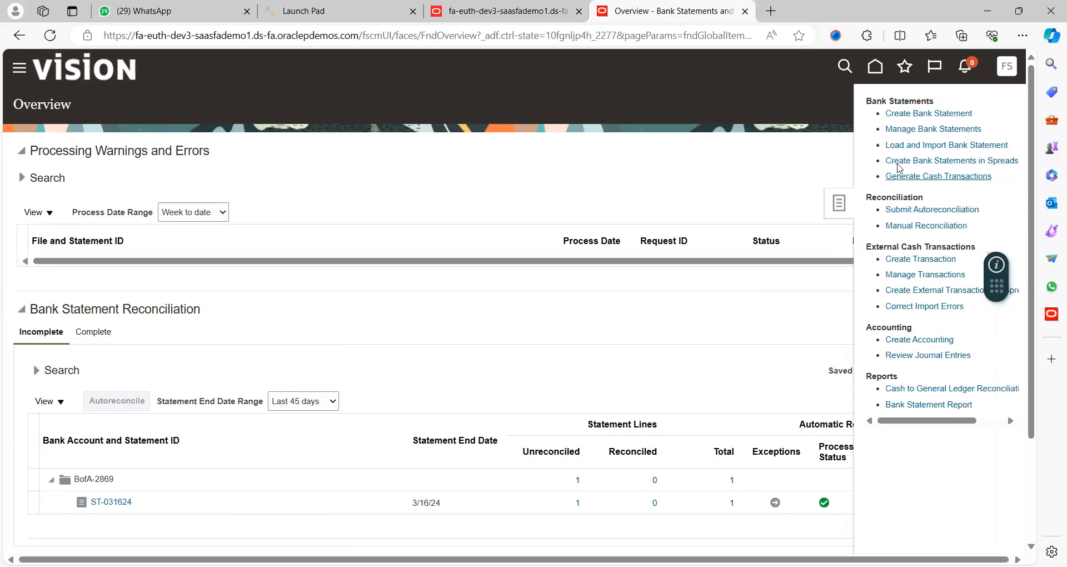
click(923, 115)
Check the Create Bank Statement Line item in the Excel checklist, then return to the browser.
key(alt+Tab)
click(280, 377)
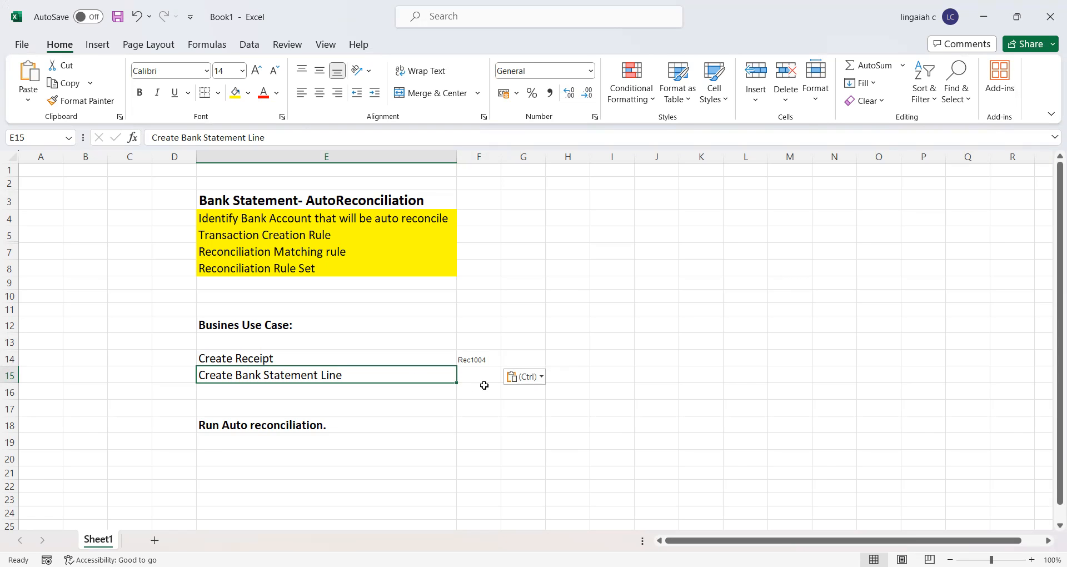
key(alt+Tab)
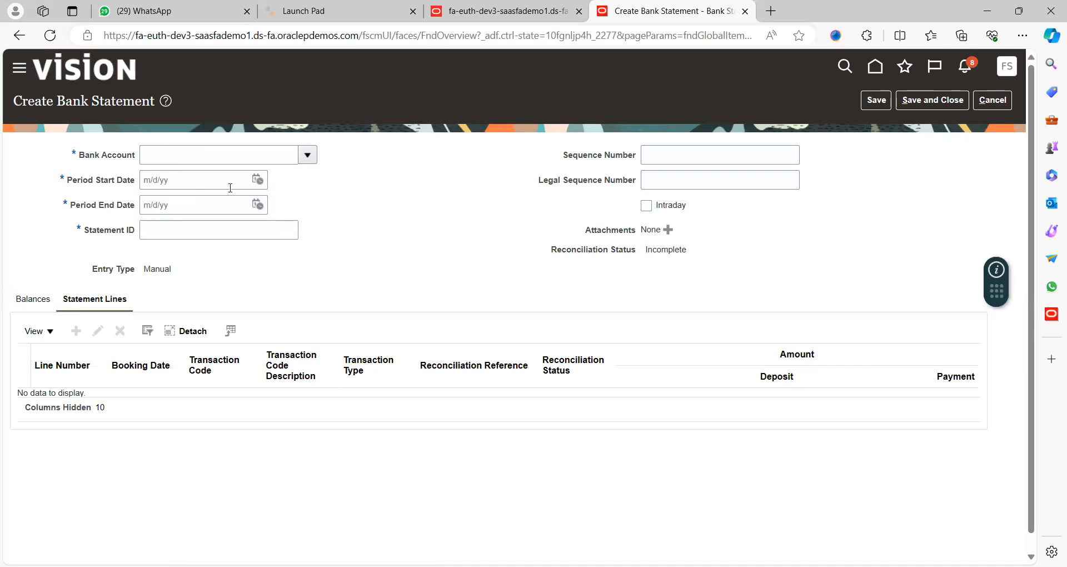
Set the statement's bank account to BofA-2869, its period start and end dates to 3/16/24, and its Statement ID to ST-16032024.
click(280, 156)
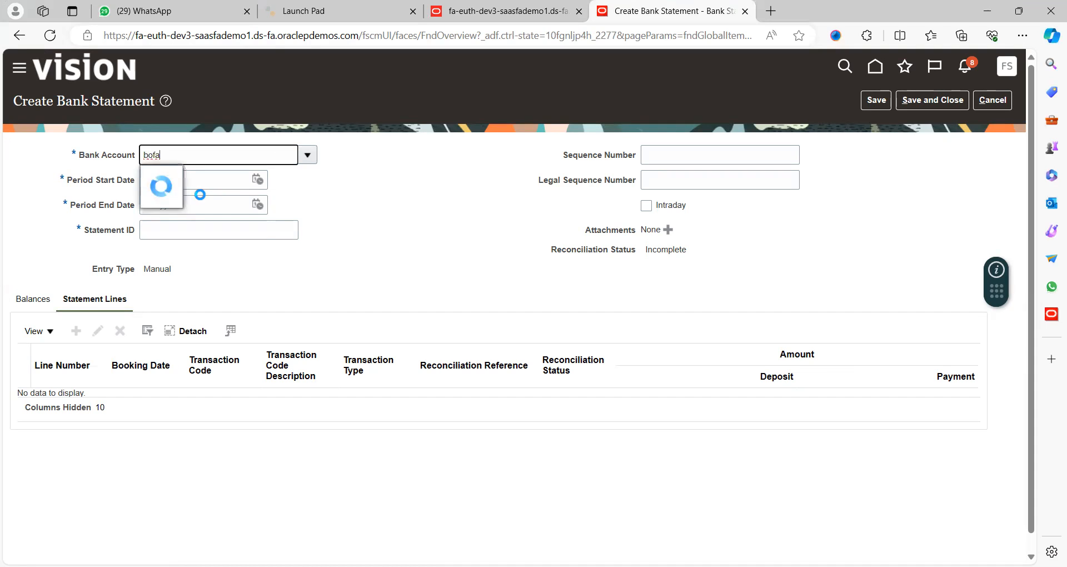
click(221, 183)
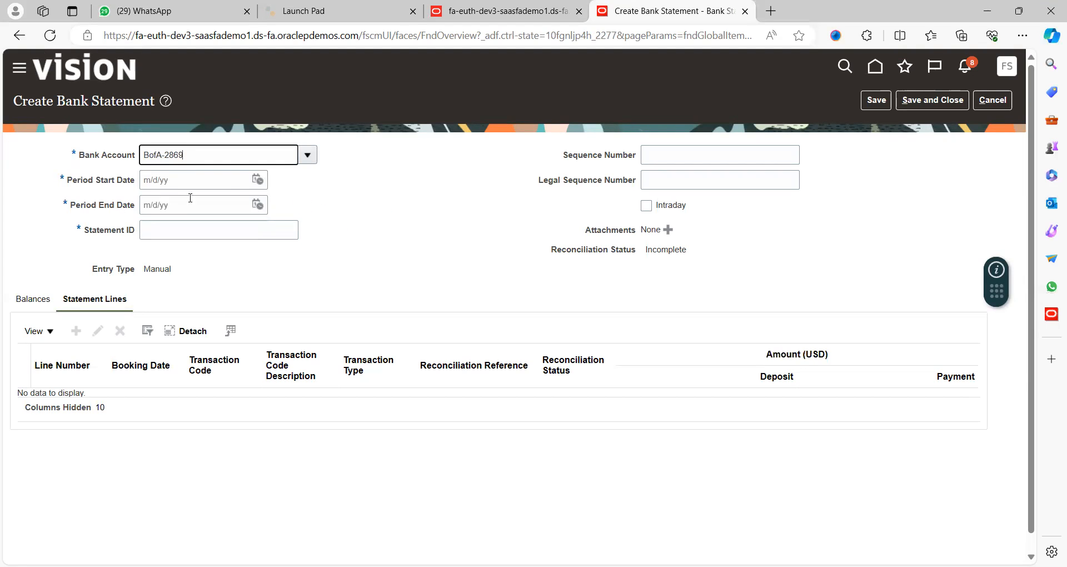
click(257, 180)
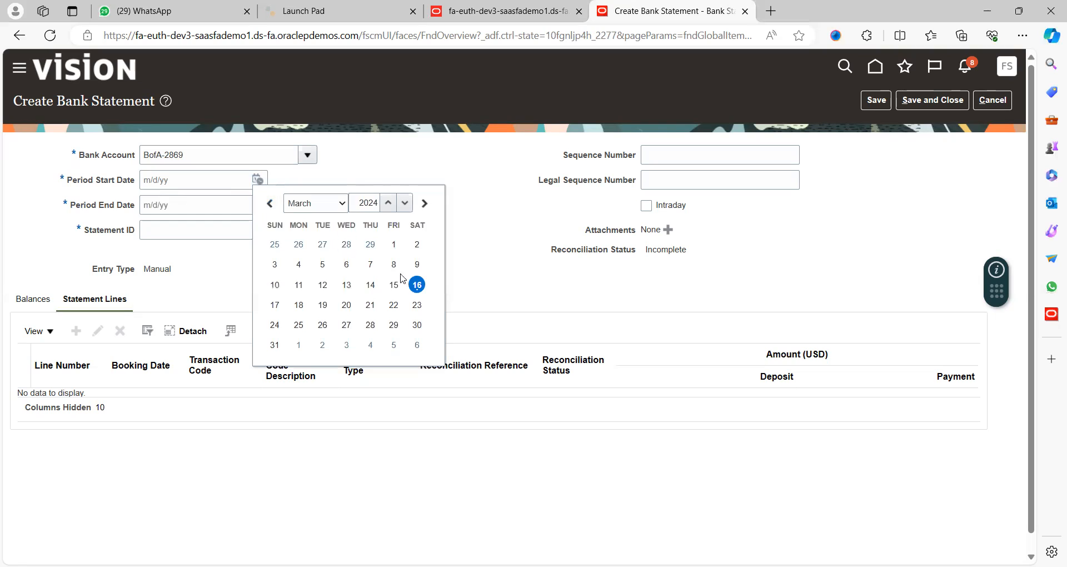
click(417, 285)
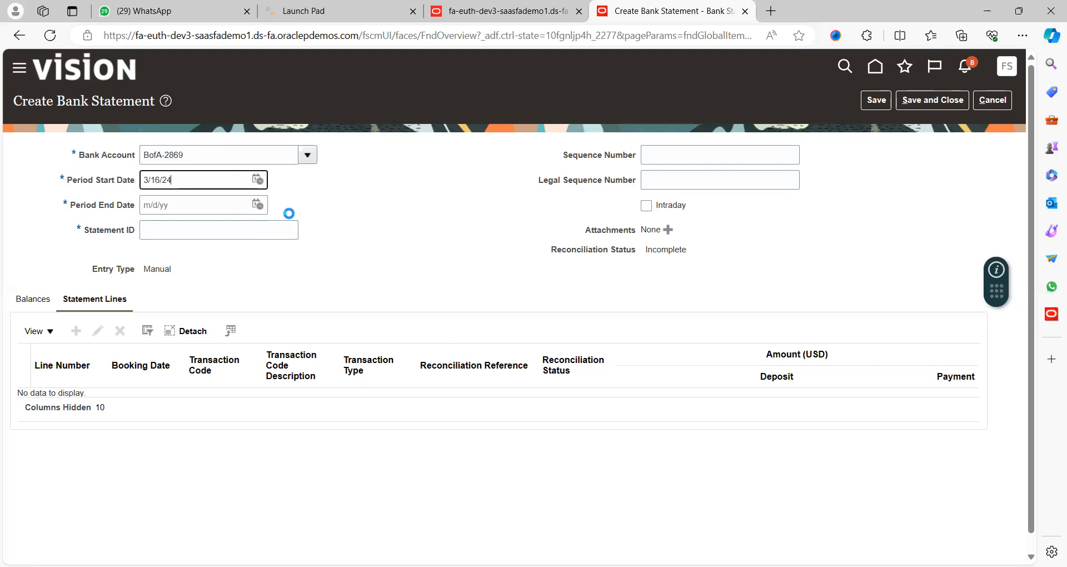
click(257, 205)
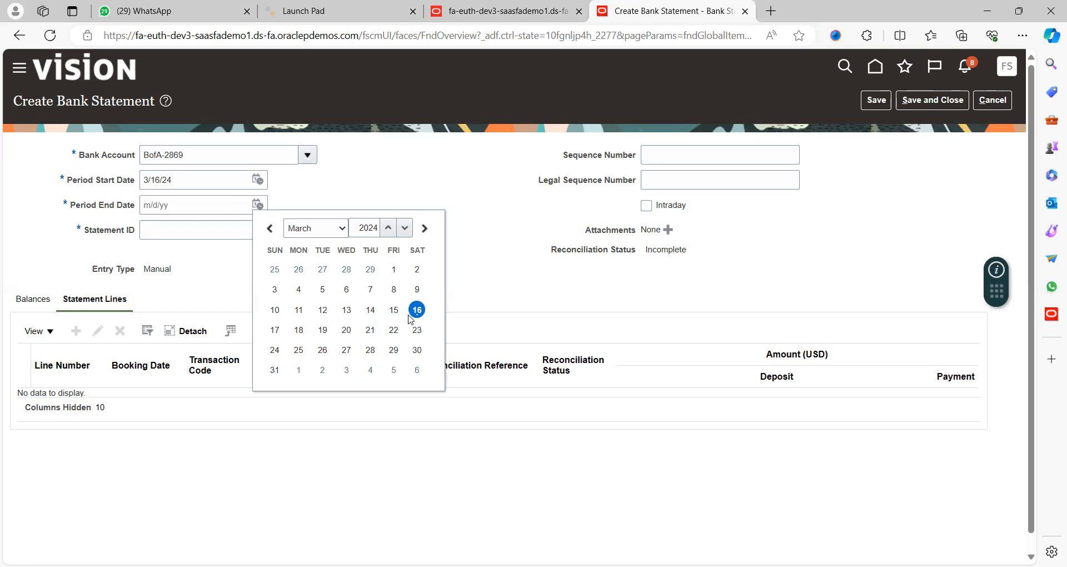
click(417, 309)
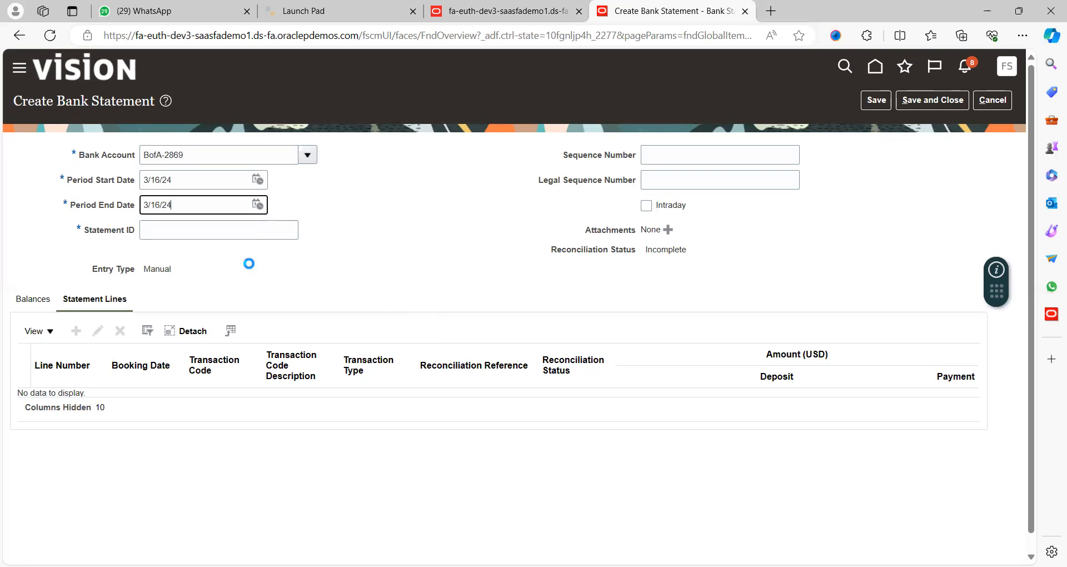
click(213, 233)
text(ST-16032024)
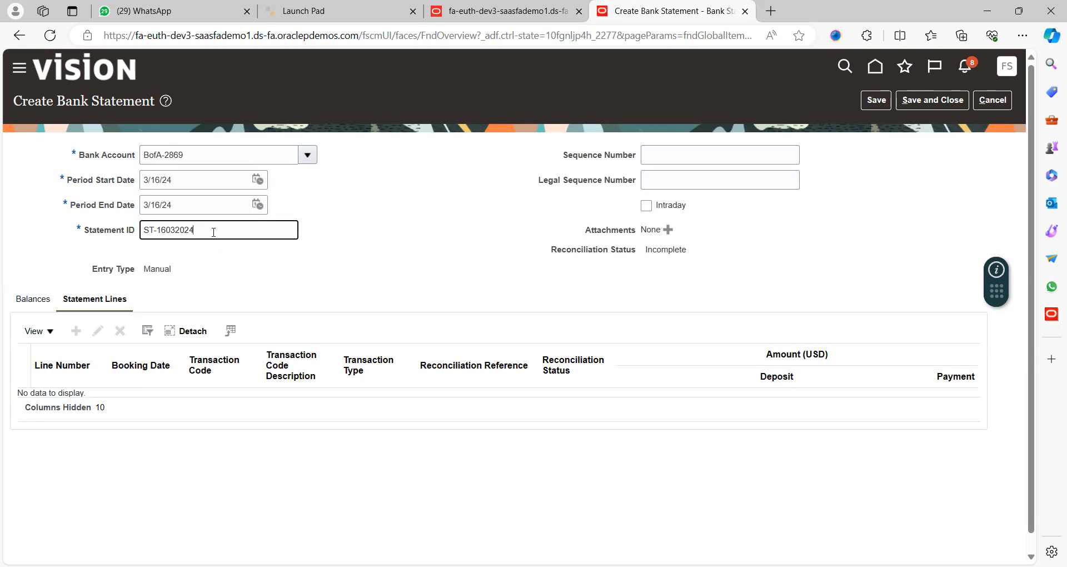
key(Tab)
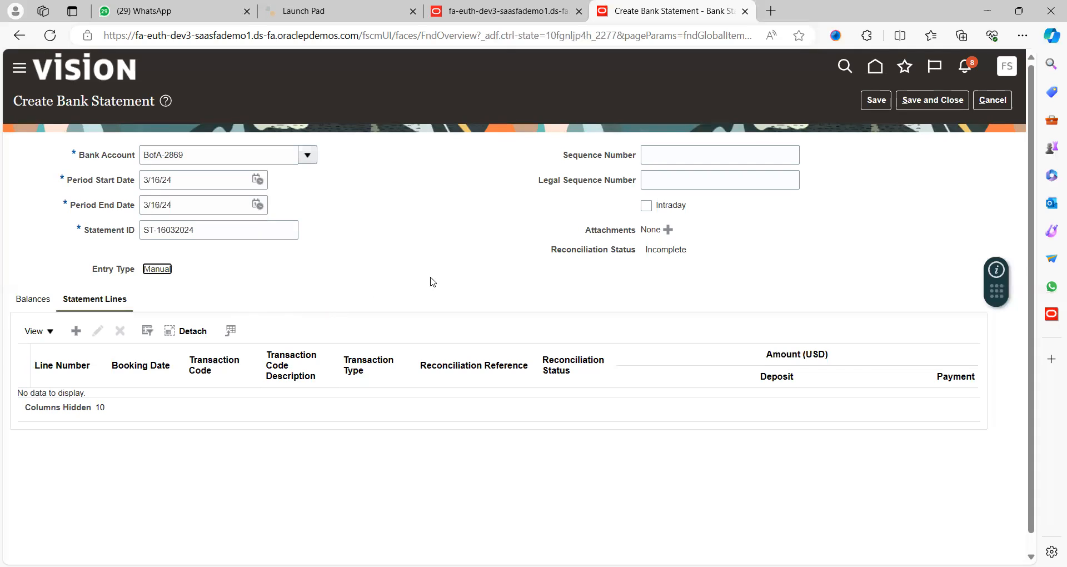
Review the statement's opening and closing balances, then return to its statement lines.
click(31, 303)
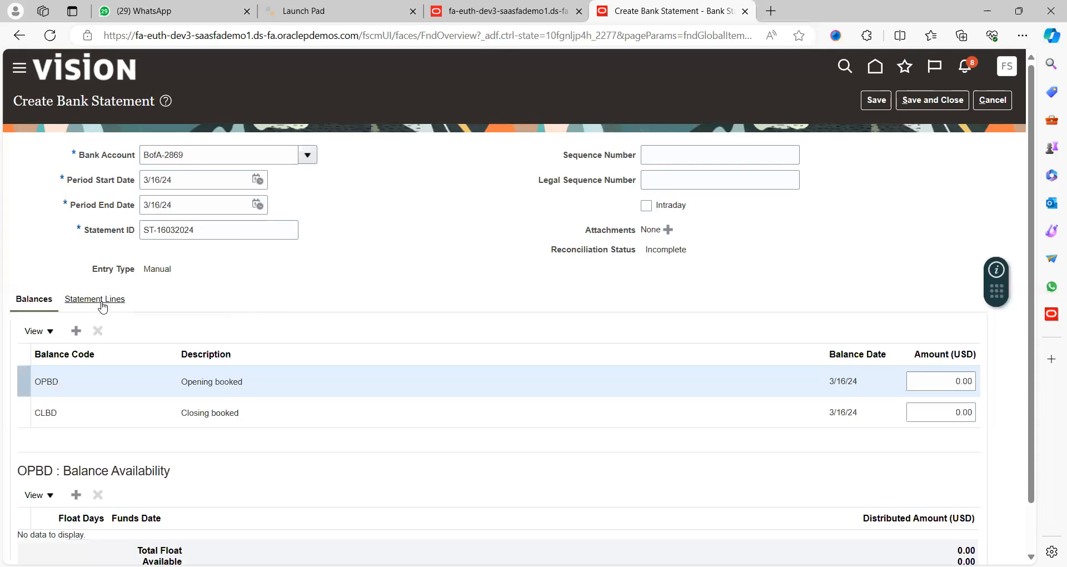
click(105, 302)
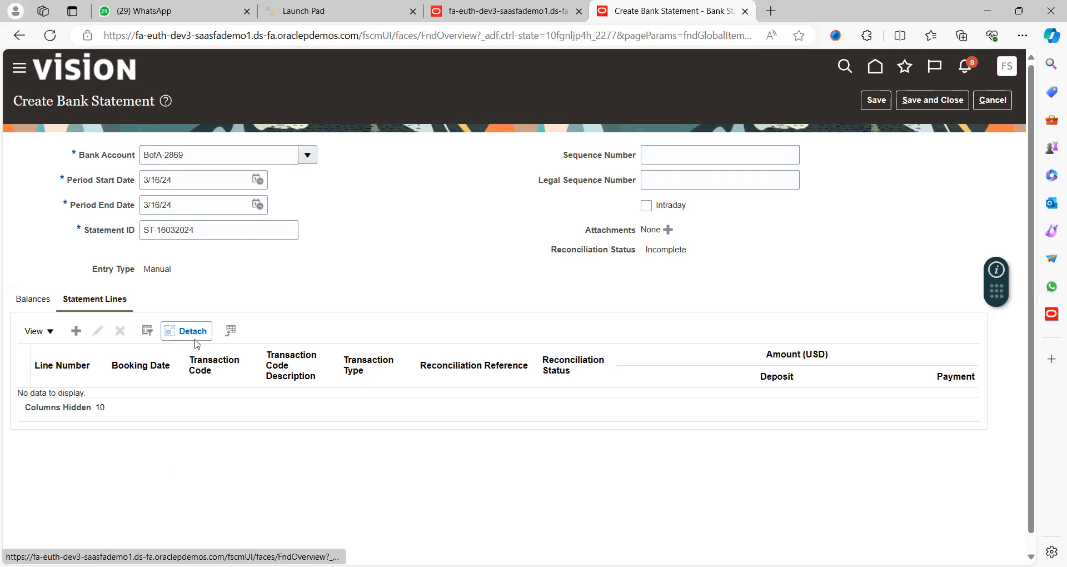
click(107, 300)
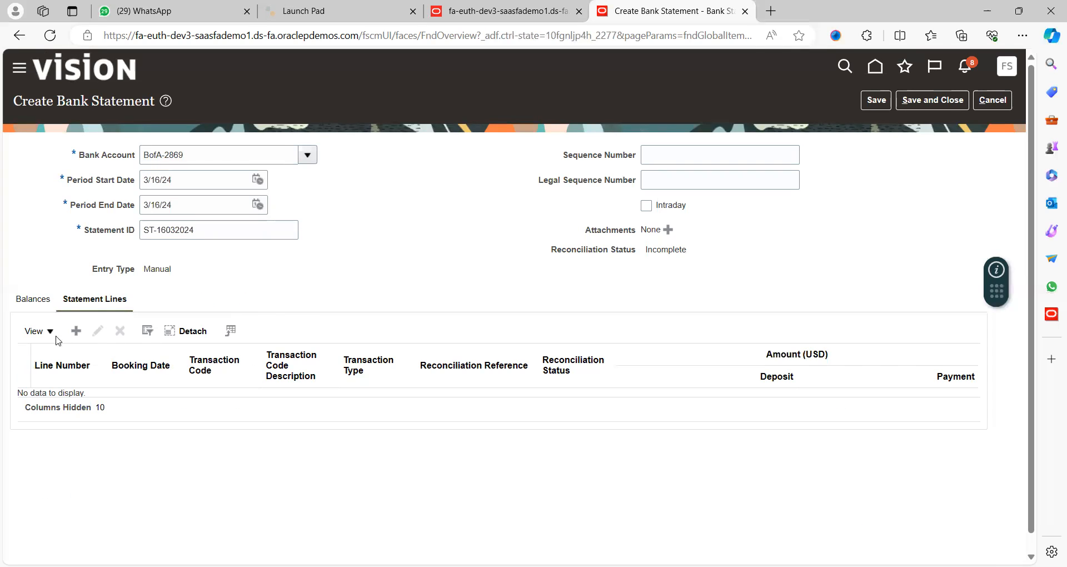
Add a statement line with booking date and value date 3/16/24 and reconciliation reference Rec1004.
click(76, 337)
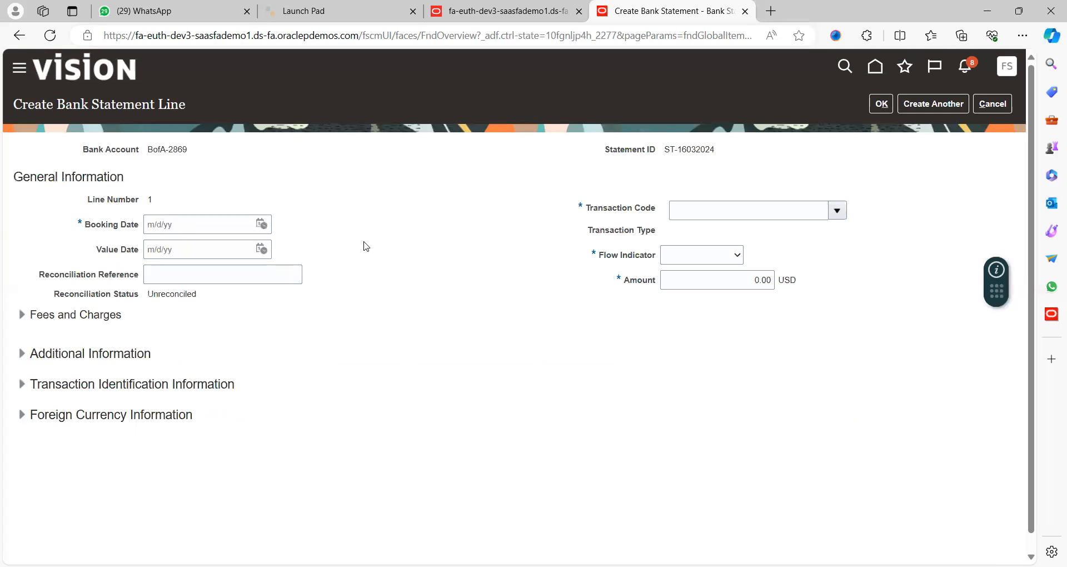
click(261, 226)
click(427, 332)
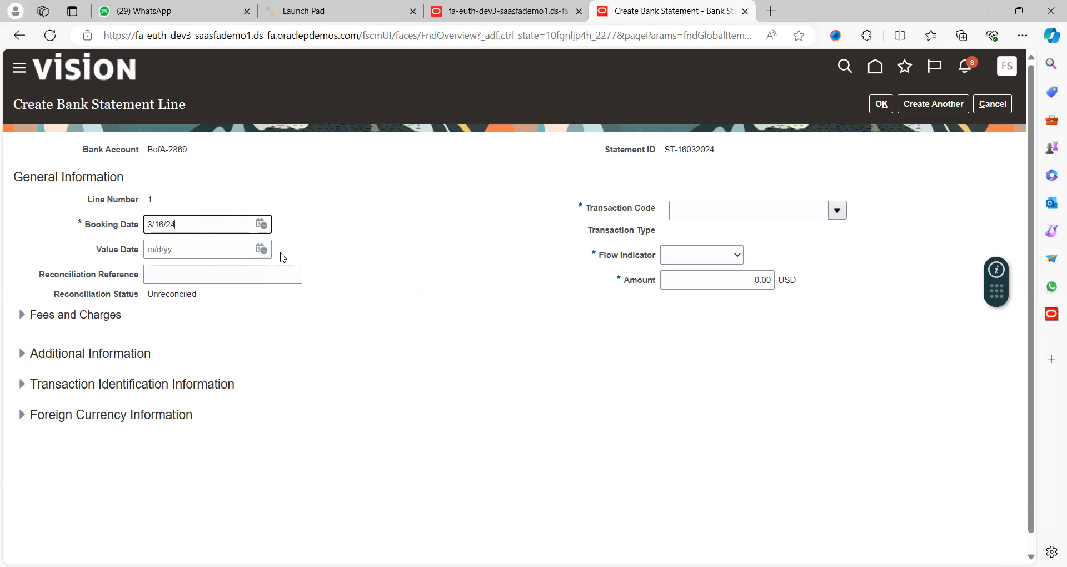
click(260, 252)
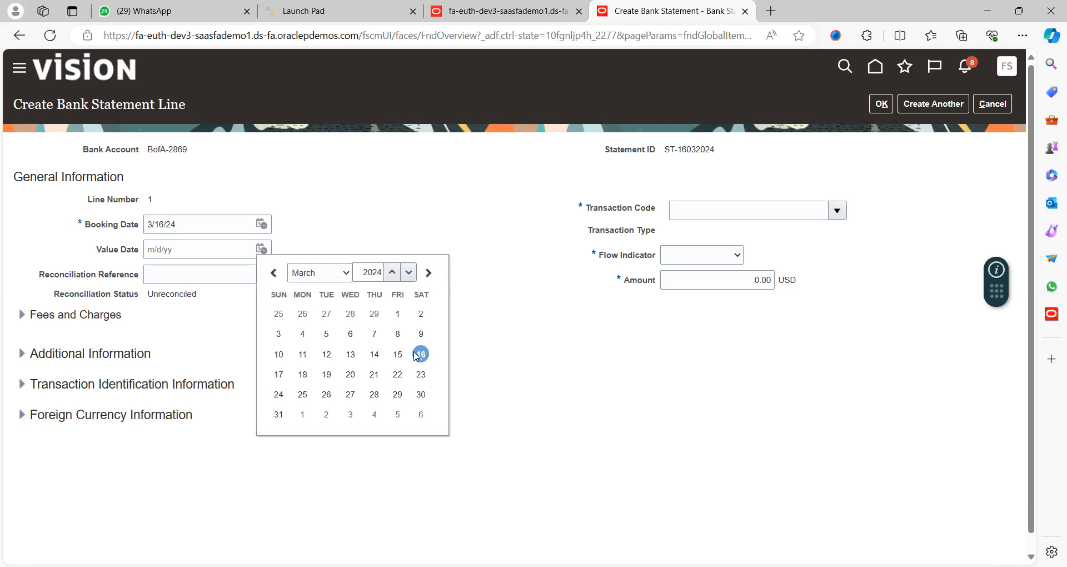
click(421, 354)
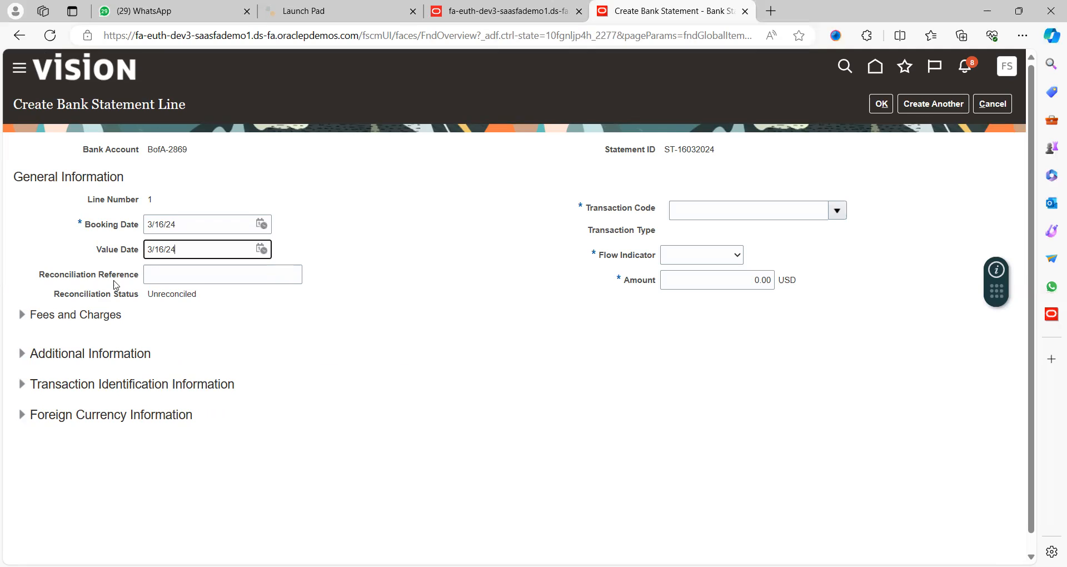
click(205, 281)
text(Rec1004)
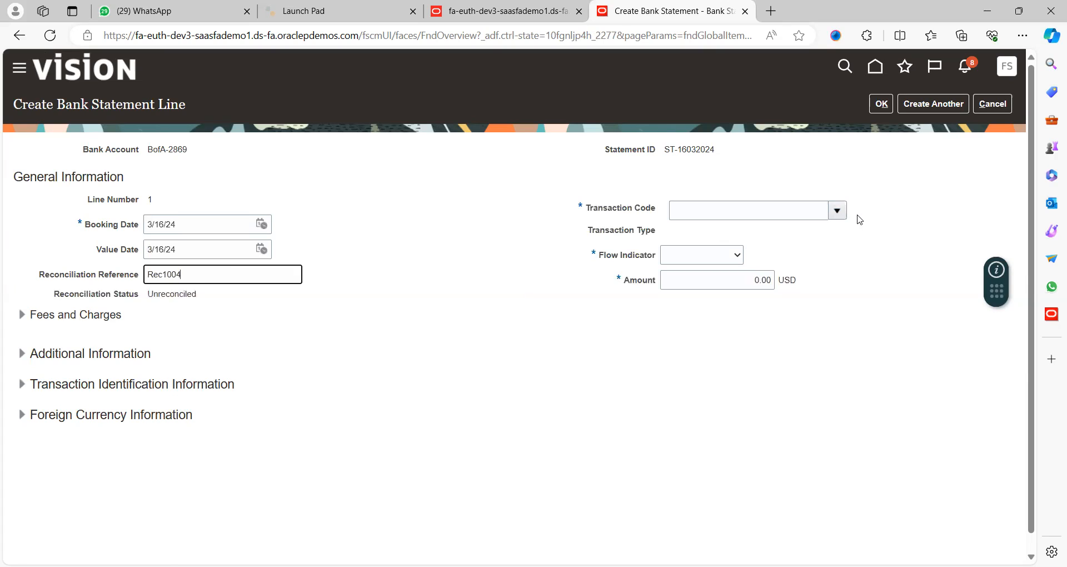
Set the statement line's transaction code to 02, flow indicator to Credit and amount to 5,000.00 USD, then save and close the statement.
click(838, 211)
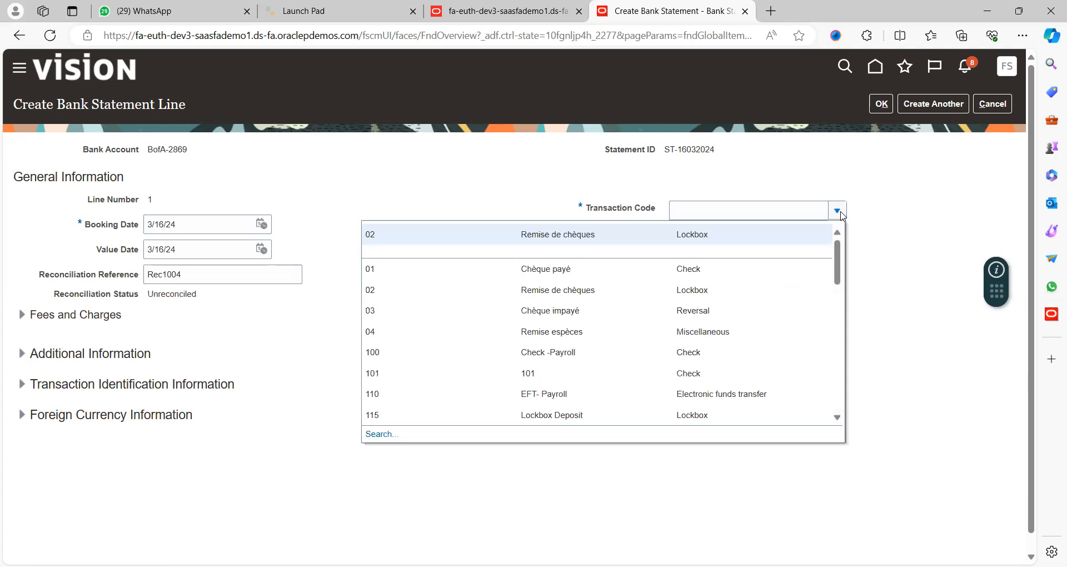
click(568, 235)
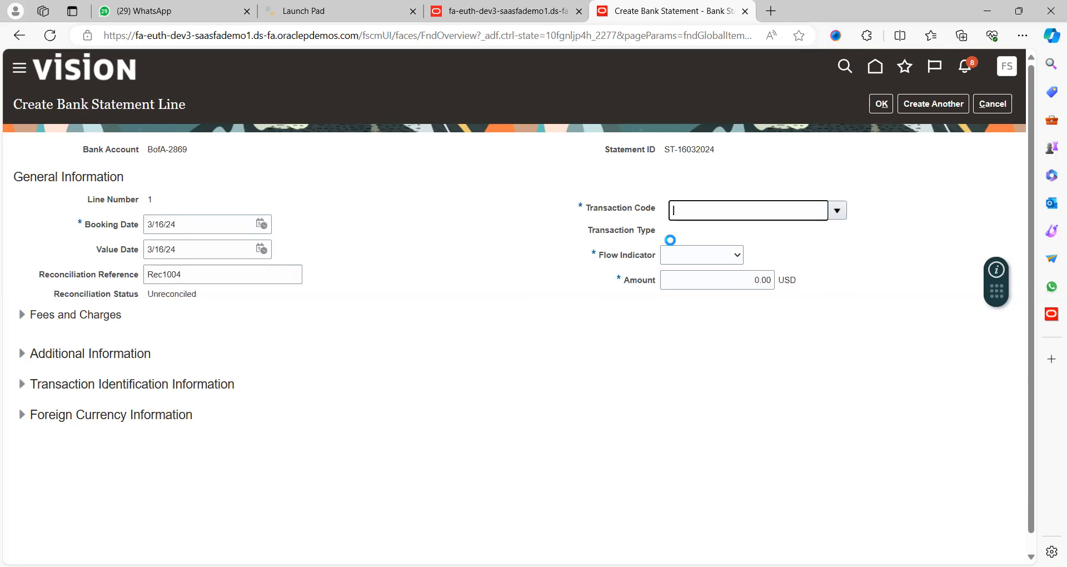
click(692, 258)
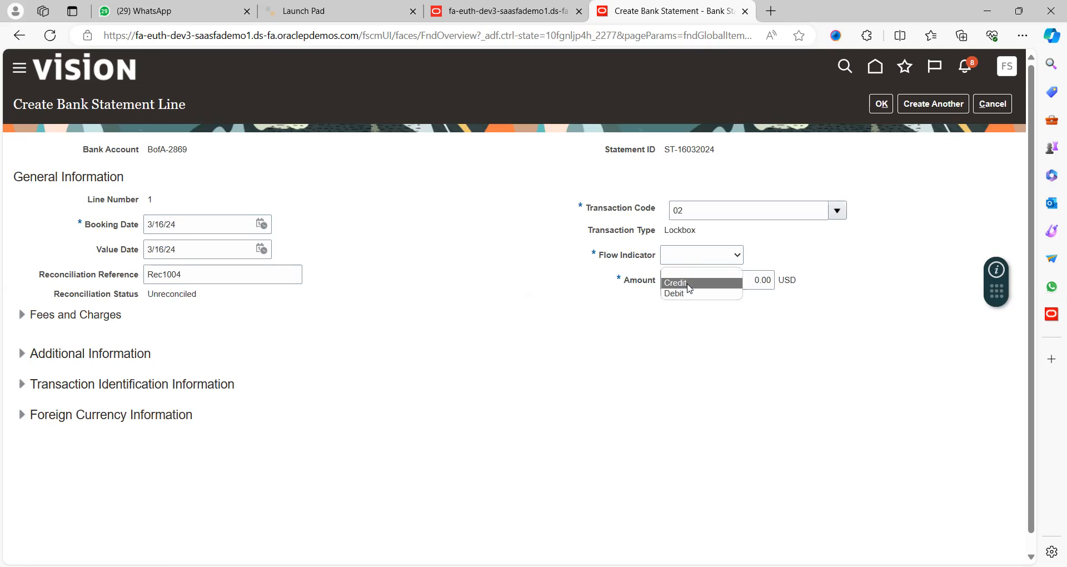
click(692, 284)
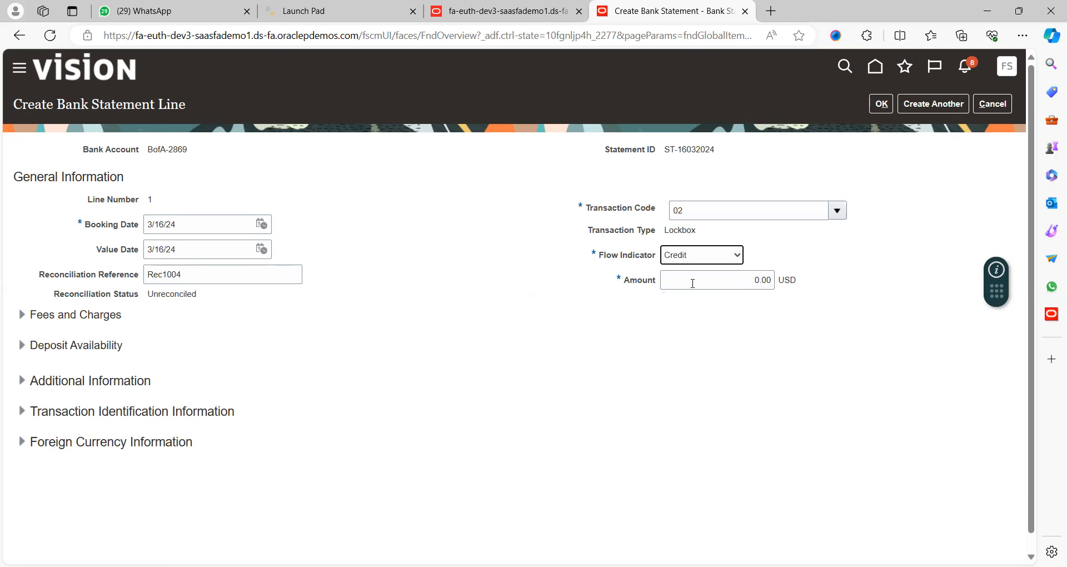
click(692, 284)
text(5000)
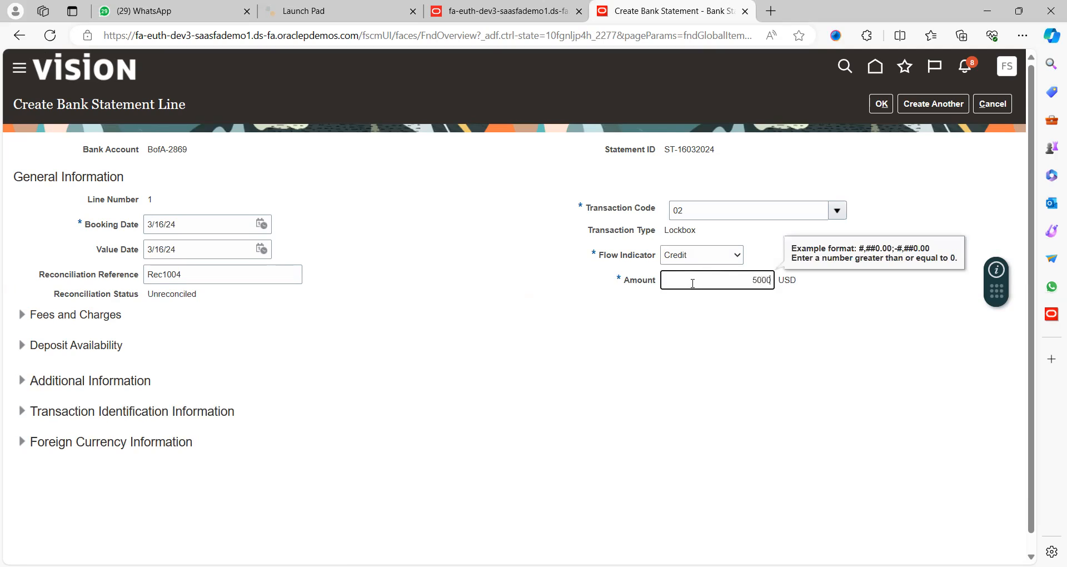
key(Tab)
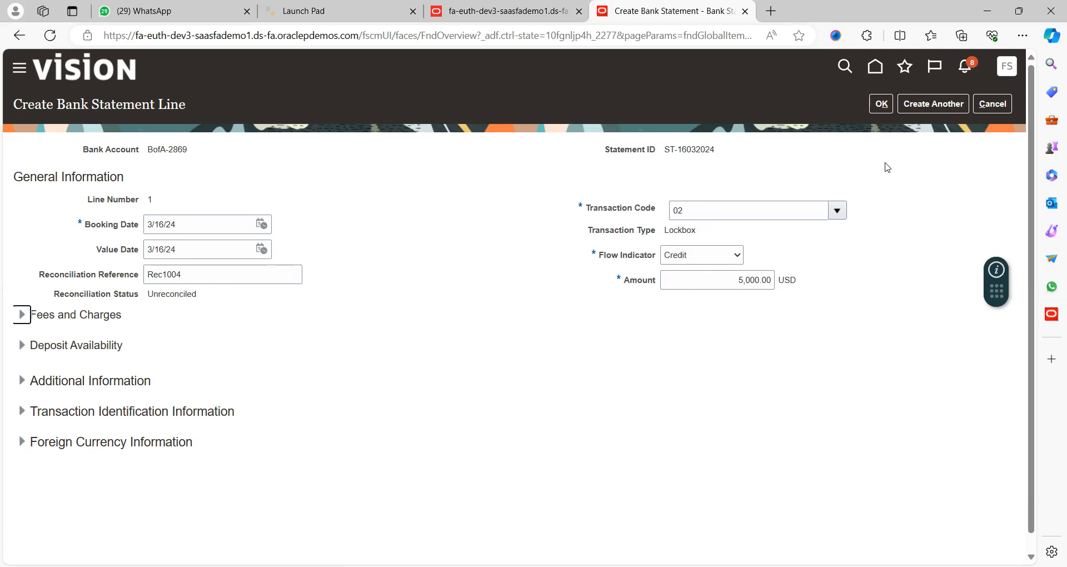
click(882, 103)
click(924, 101)
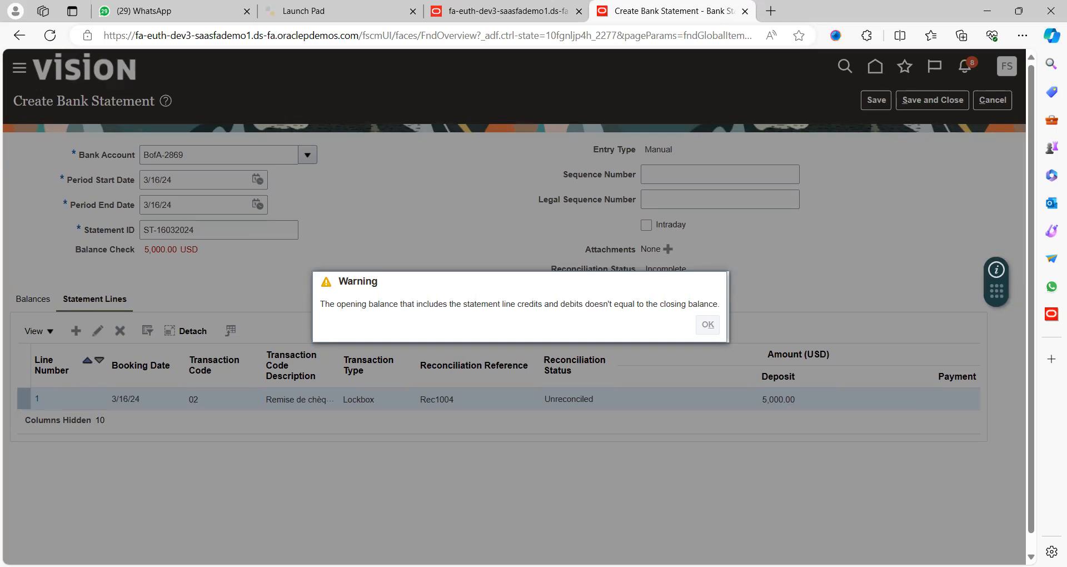
In the Excel checklist, enter Done beside Create Bank Statement Line, then return to the bank statements overview in the browser.
key(alt+Tab)
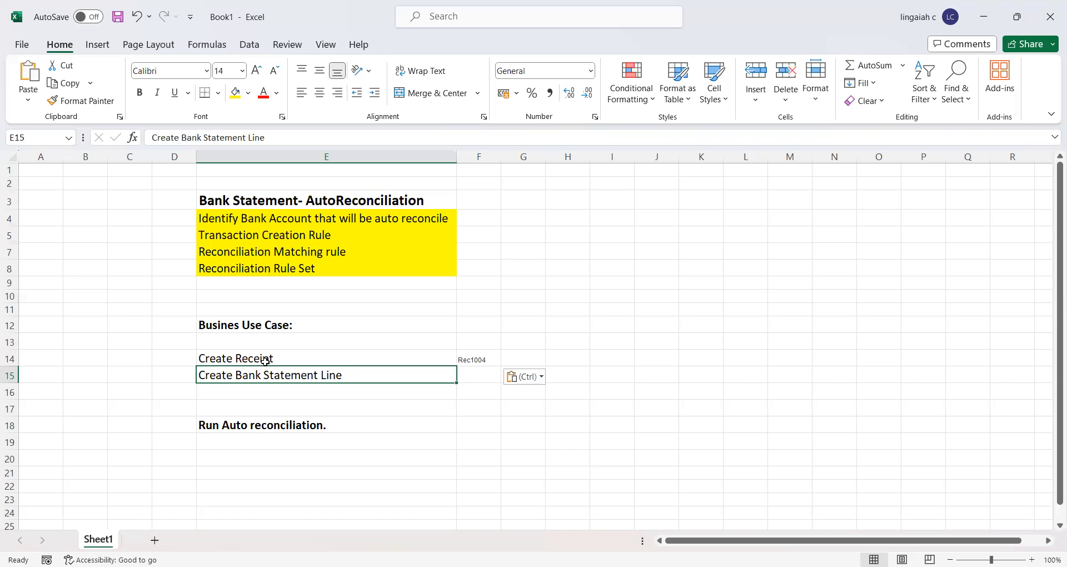
click(301, 362)
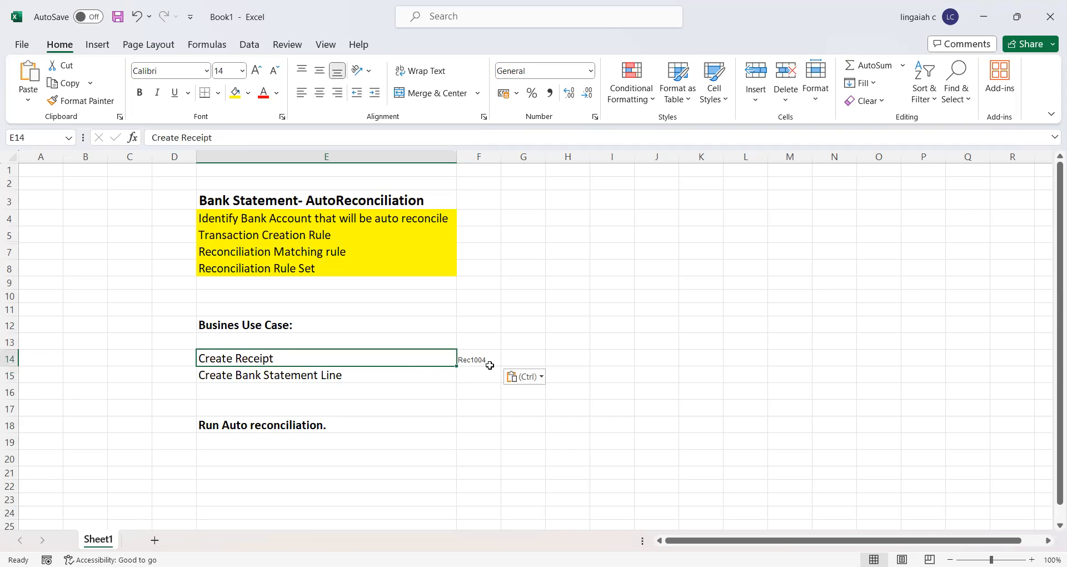
click(521, 362)
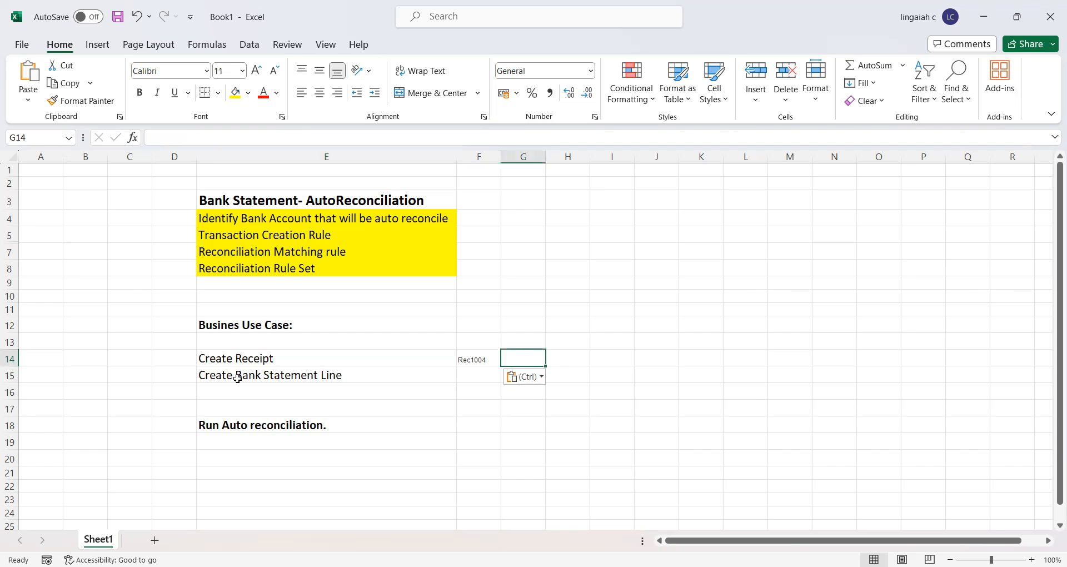
click(467, 377)
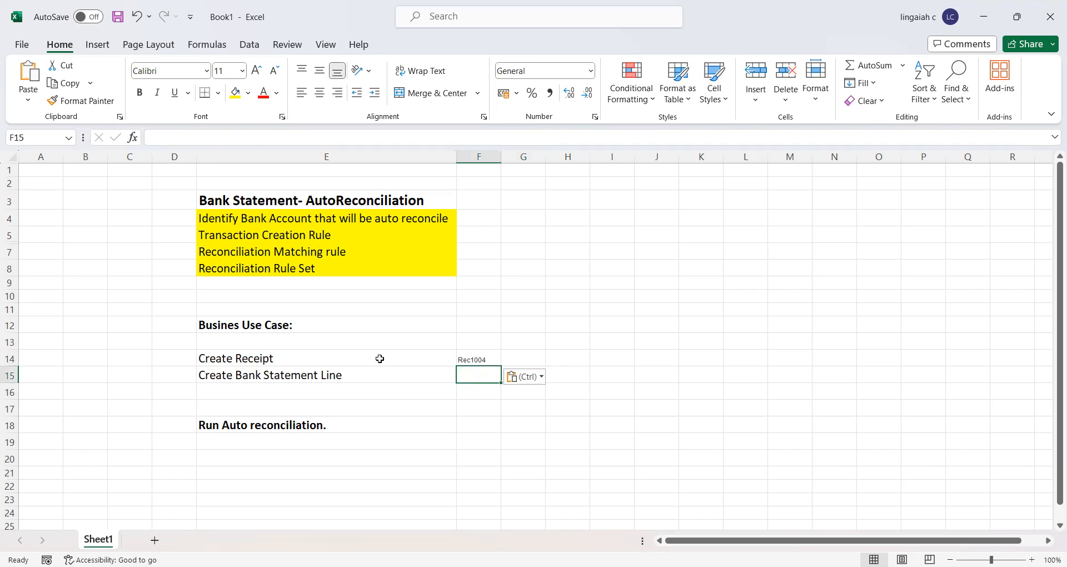
text(Done)
key(Return)
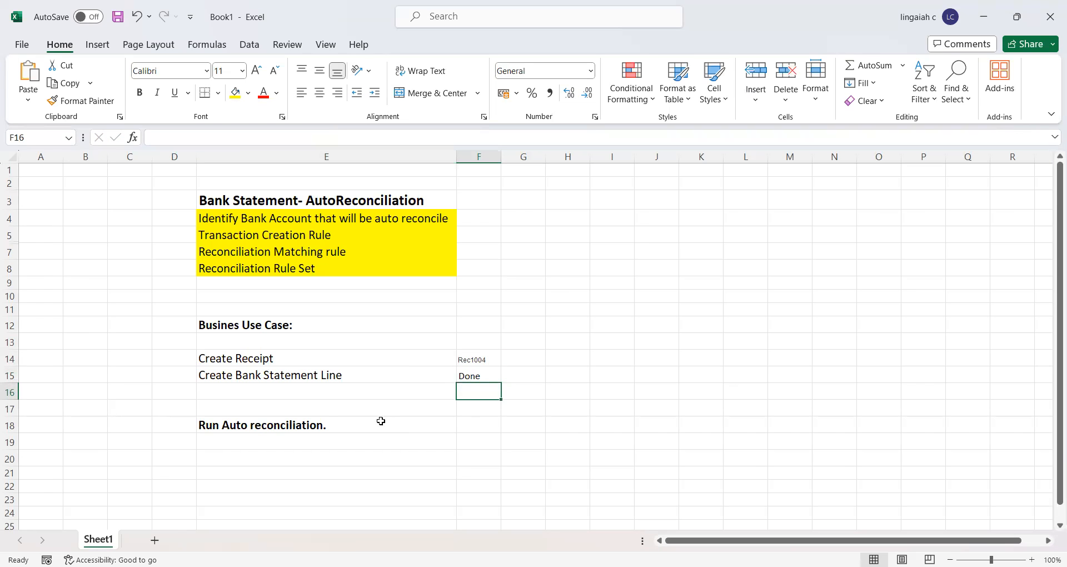
click(378, 422)
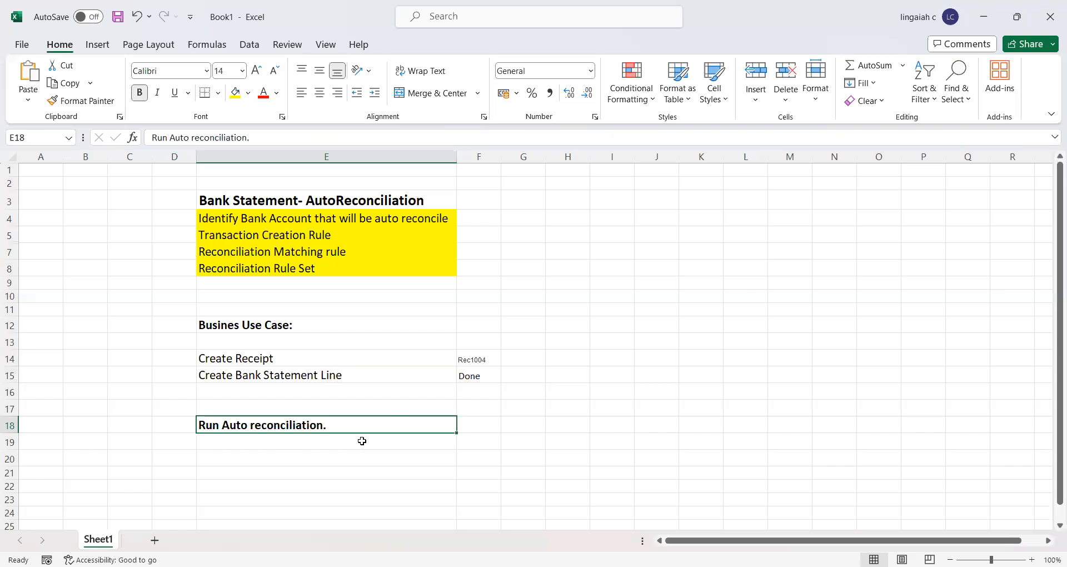
key(alt+Tab)
click(554, 204)
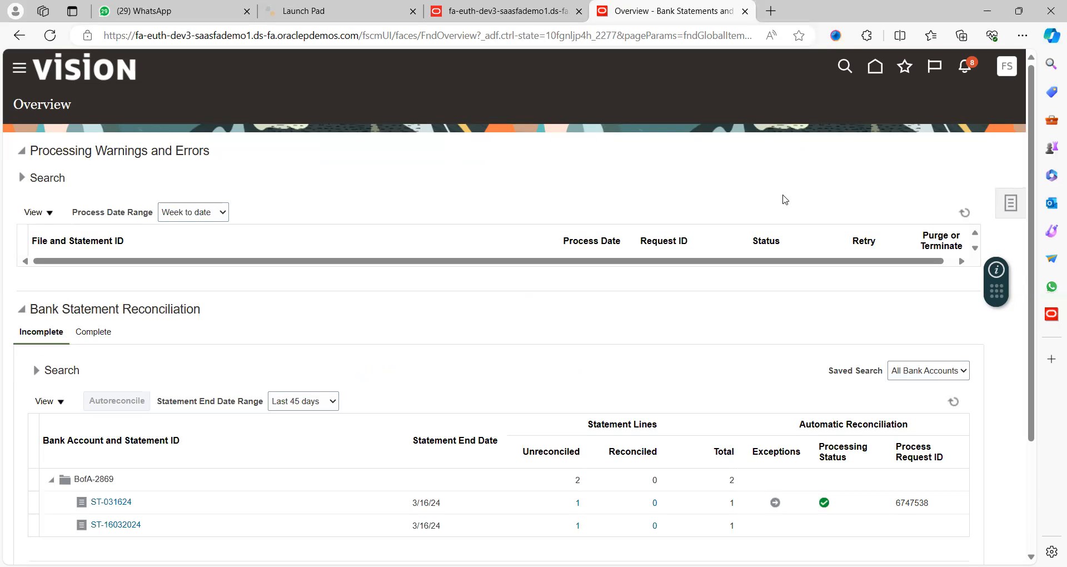
Search Manual Reconciliation for the unreconciled statement lines and system transactions of bank account BofA-2869.
click(1014, 209)
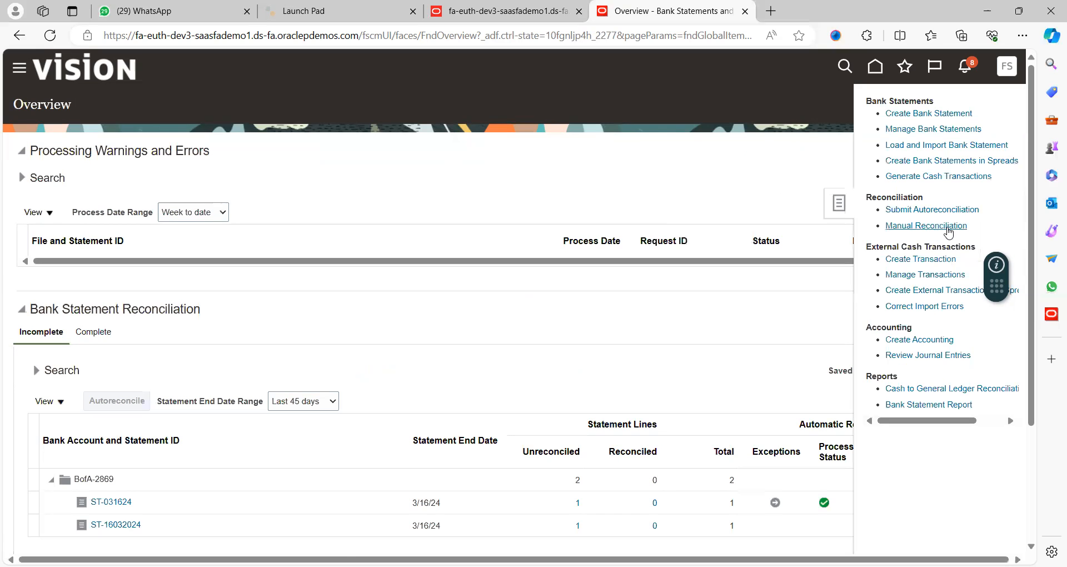
click(948, 227)
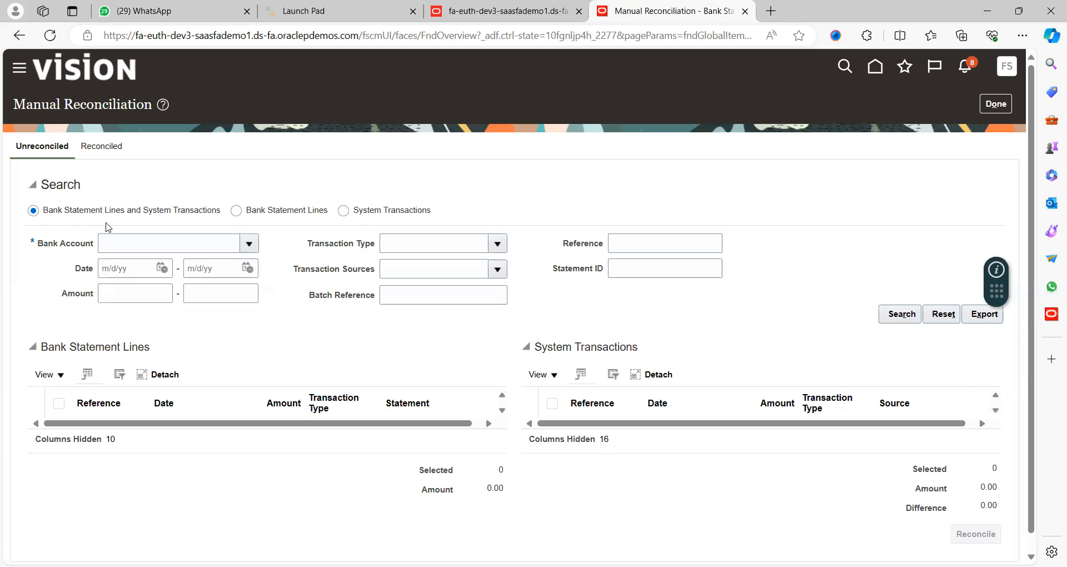
click(249, 249)
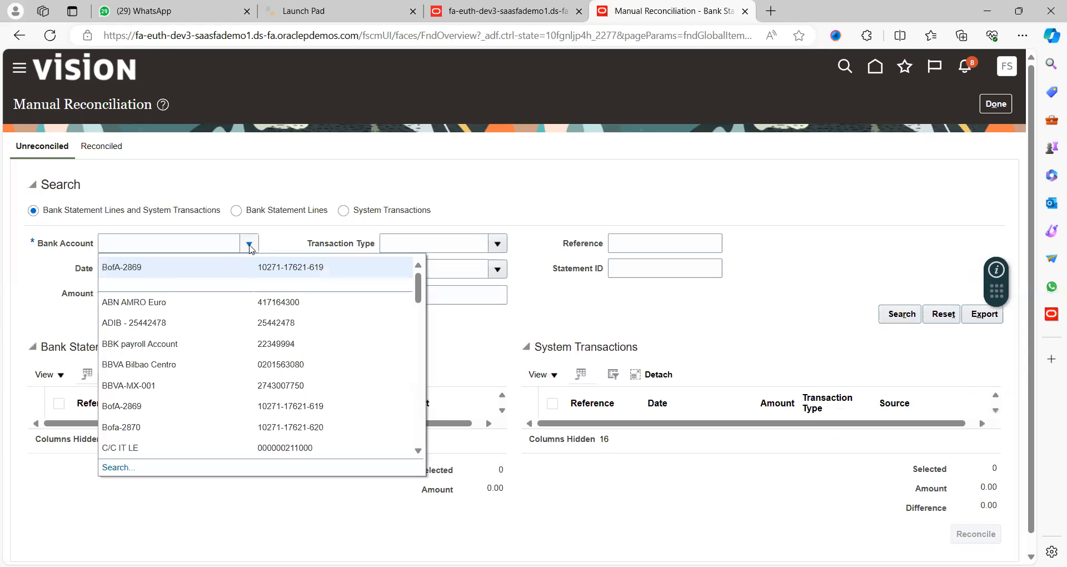
click(305, 293)
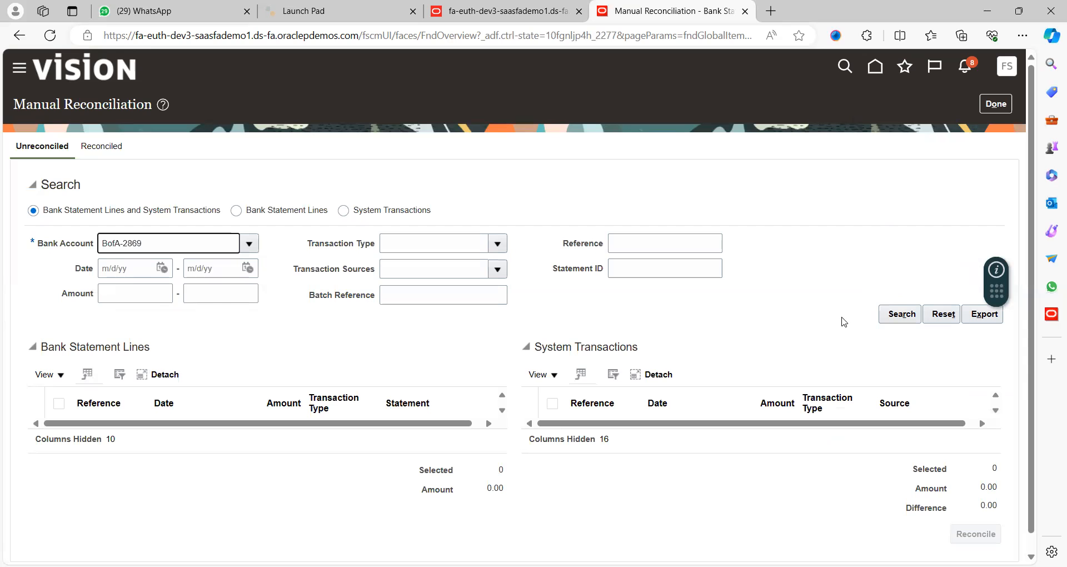
click(896, 315)
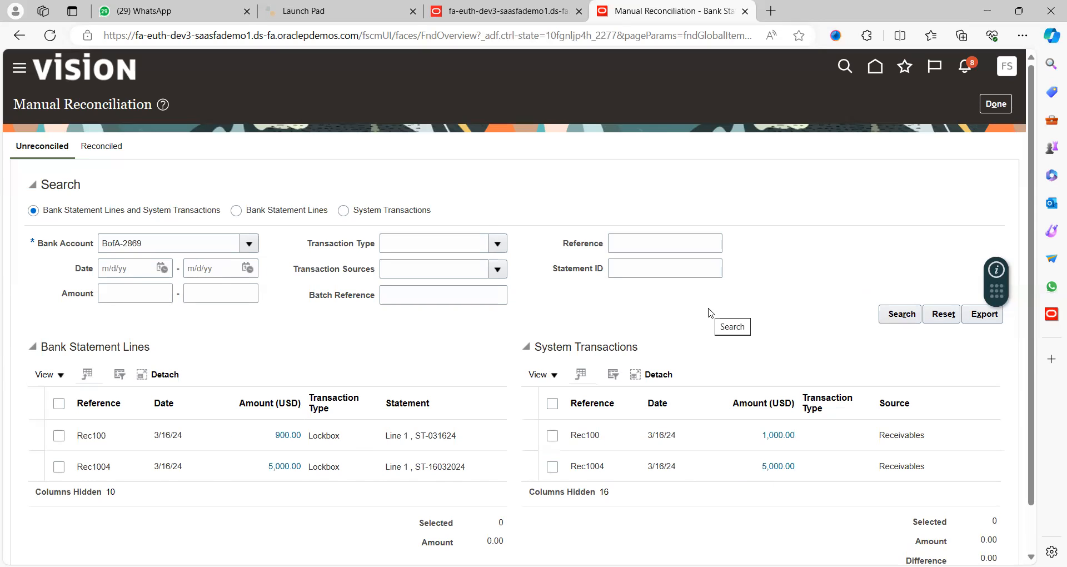
scroll(708, 313, down, 1)
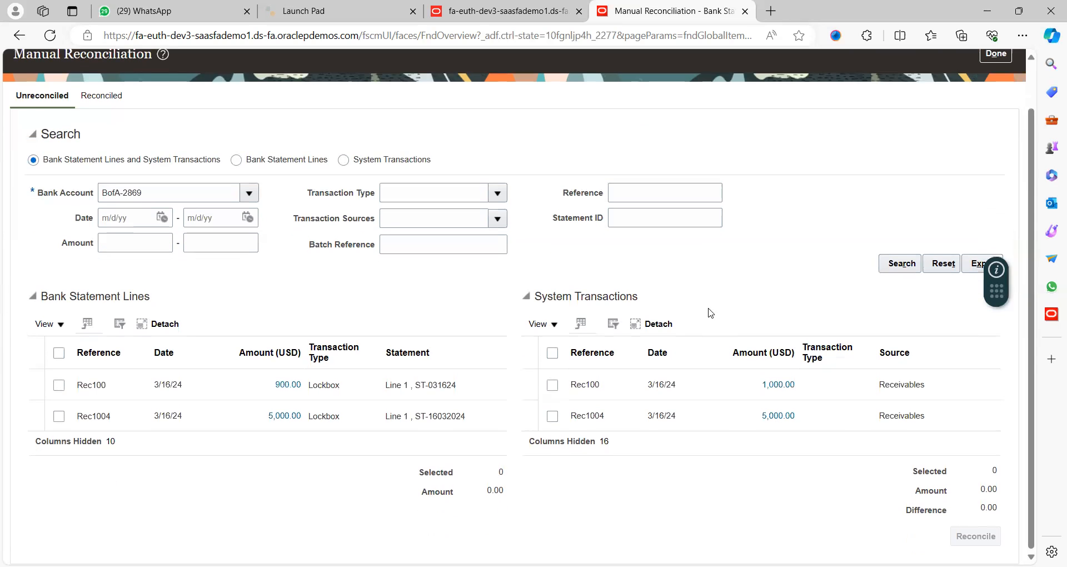
Select the Rec1004 statement line and system transaction to compare their amounts, then clear the selection and leave without reconciling.
click(59, 417)
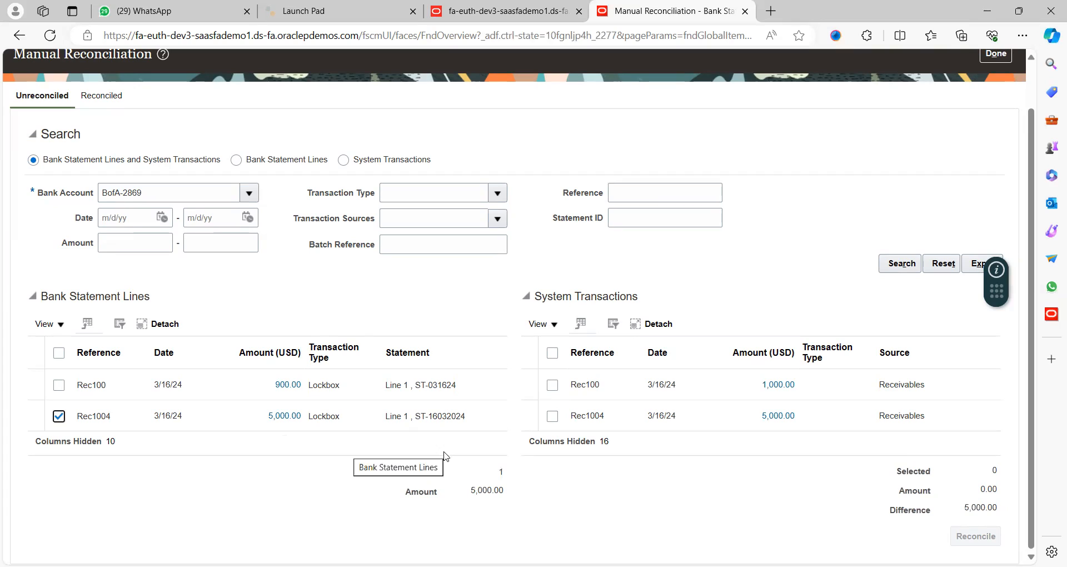
click(552, 417)
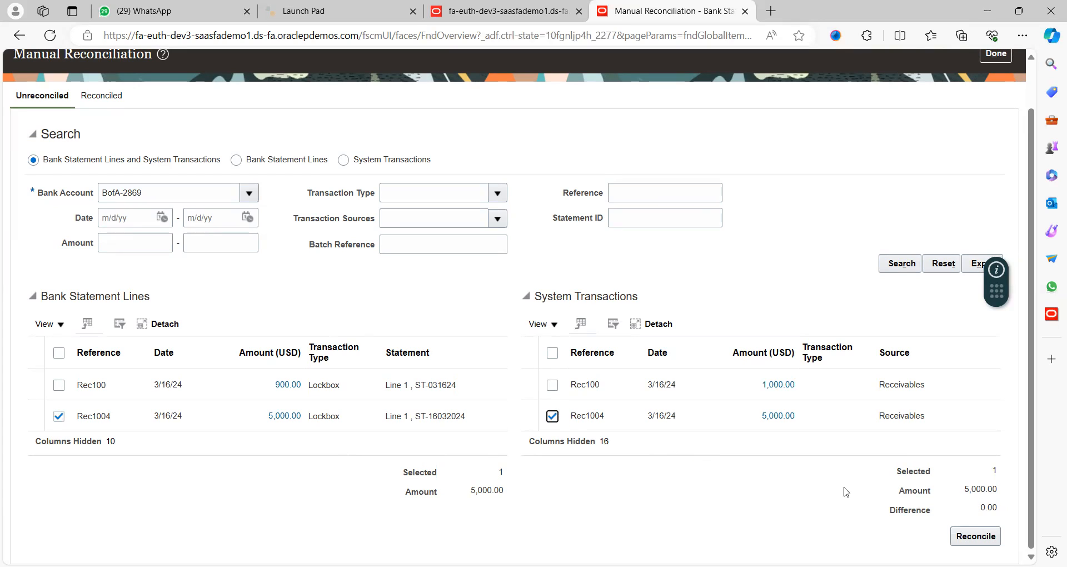
click(980, 532)
scroll(677, 269, up, 1)
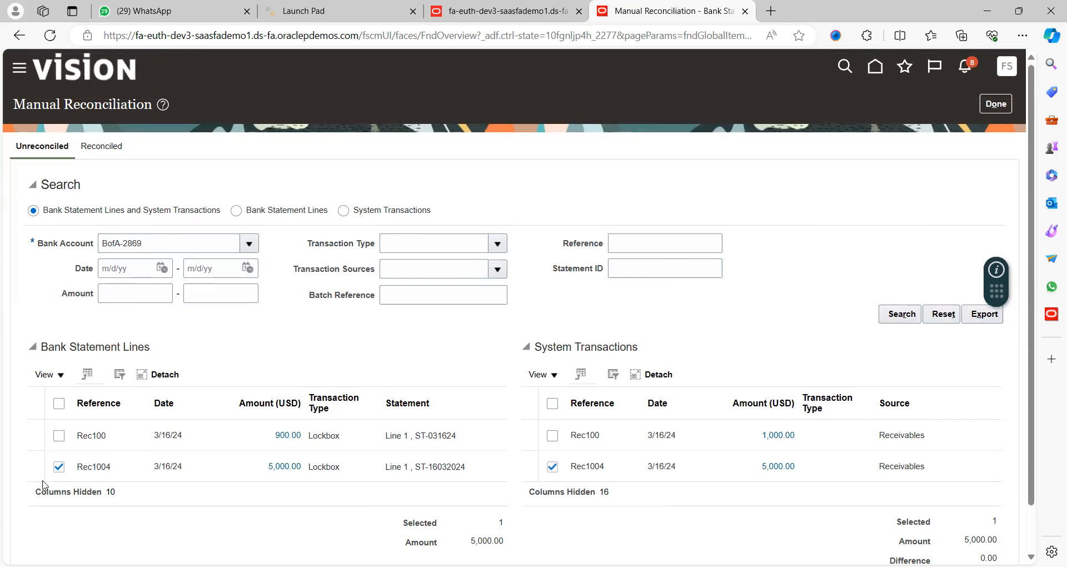
click(553, 467)
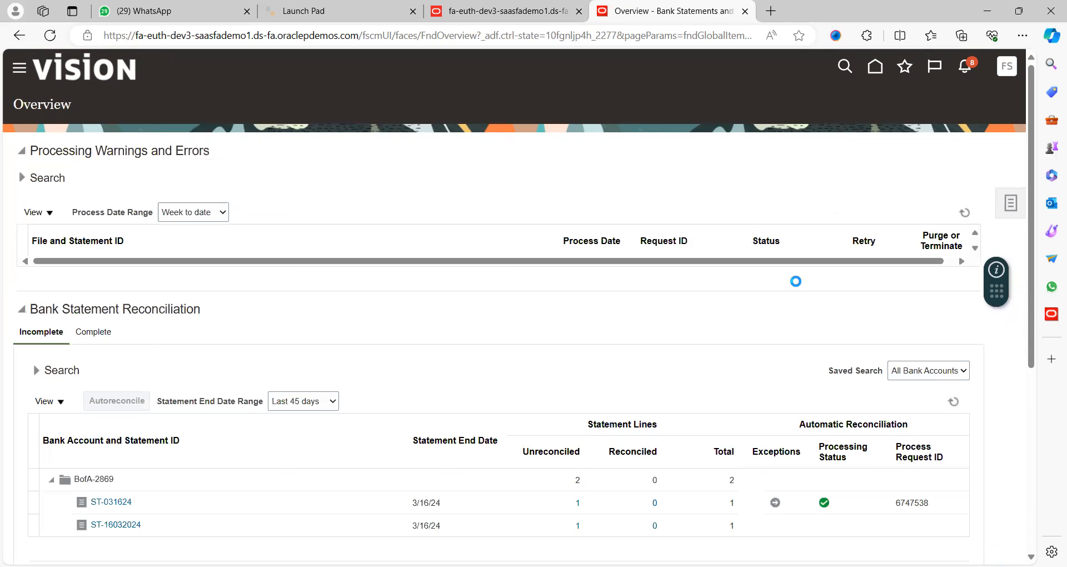
Open the Autoreconcile Bank Statements submission and set its bank account to BofA-2869.
click(1018, 216)
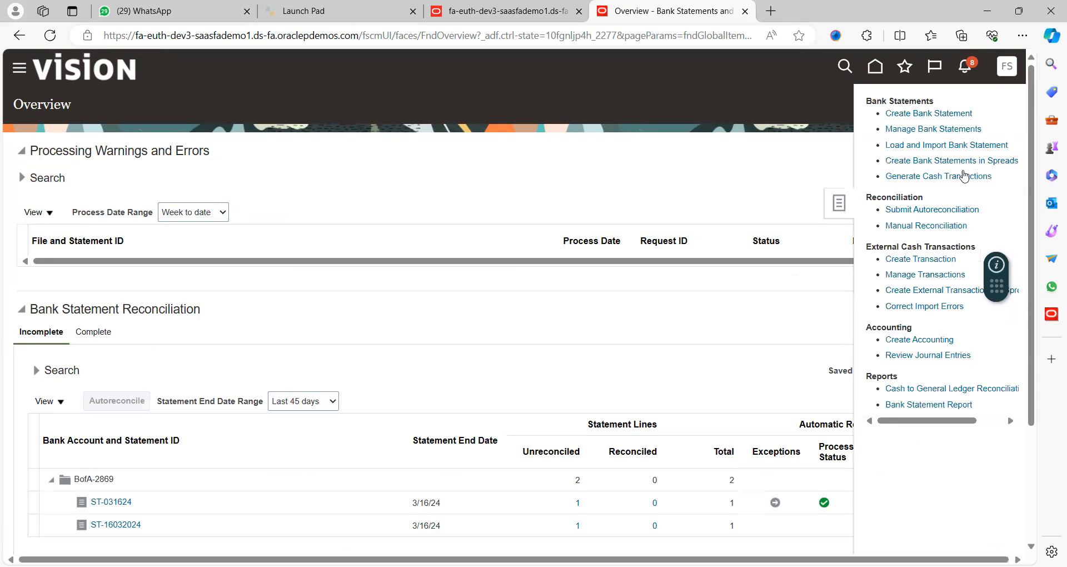
click(931, 211)
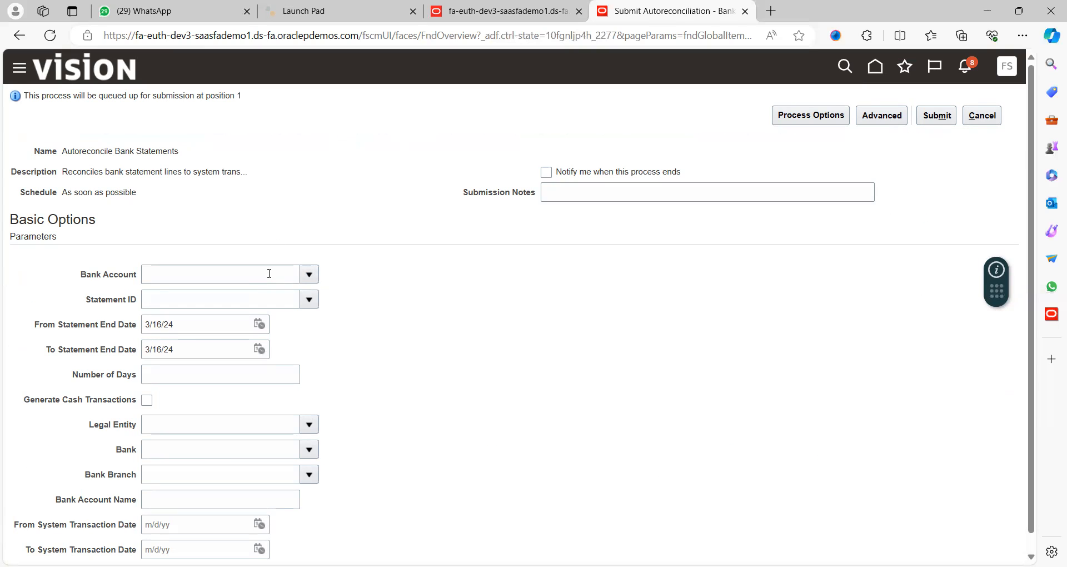
click(246, 277)
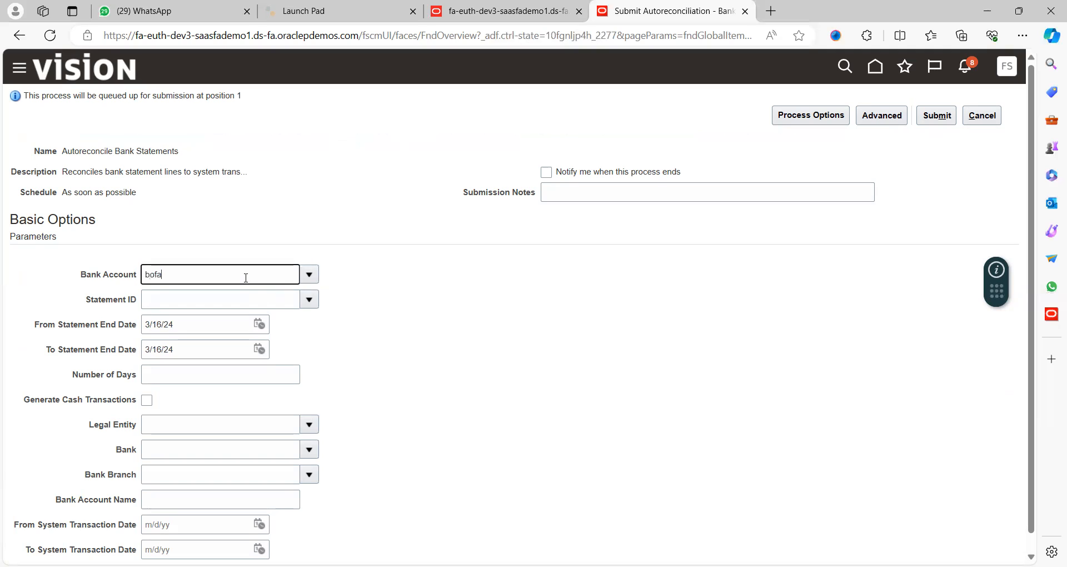
click(310, 279)
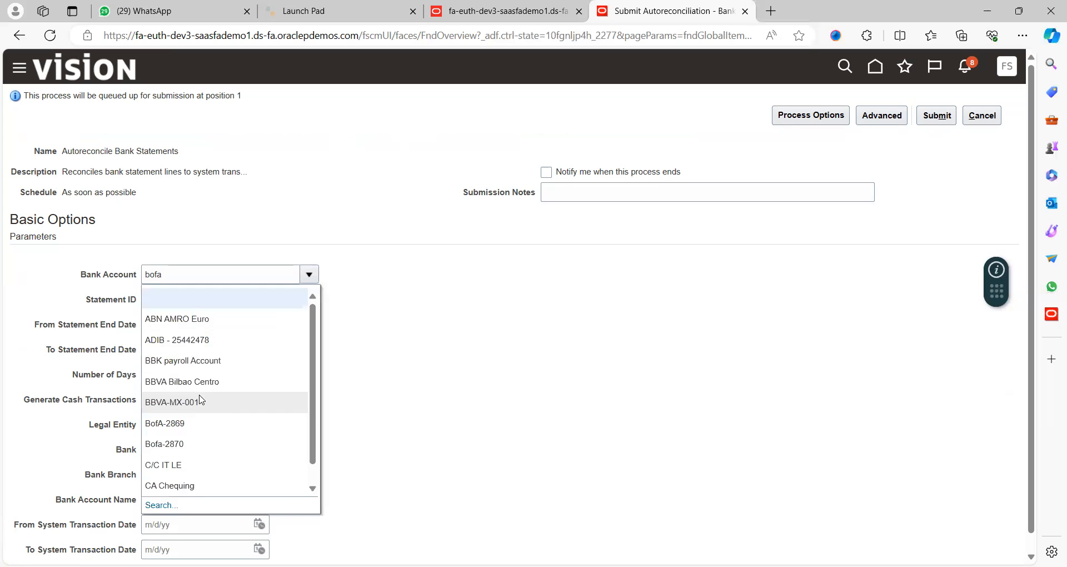
click(179, 423)
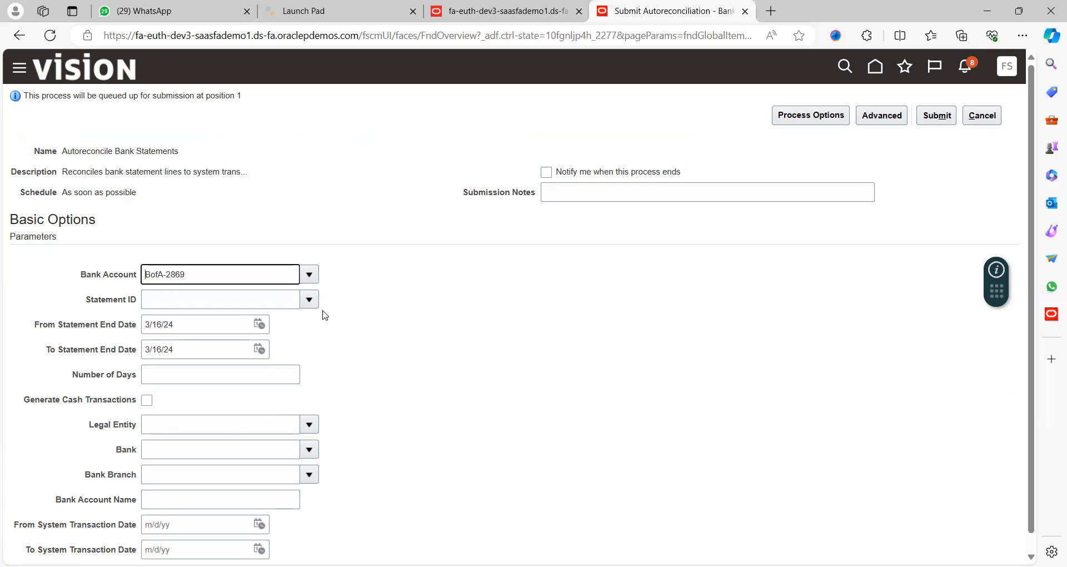
Search the statement IDs for ST and set the Autoreconcile process's Statement ID to ST-16032024.
click(311, 301)
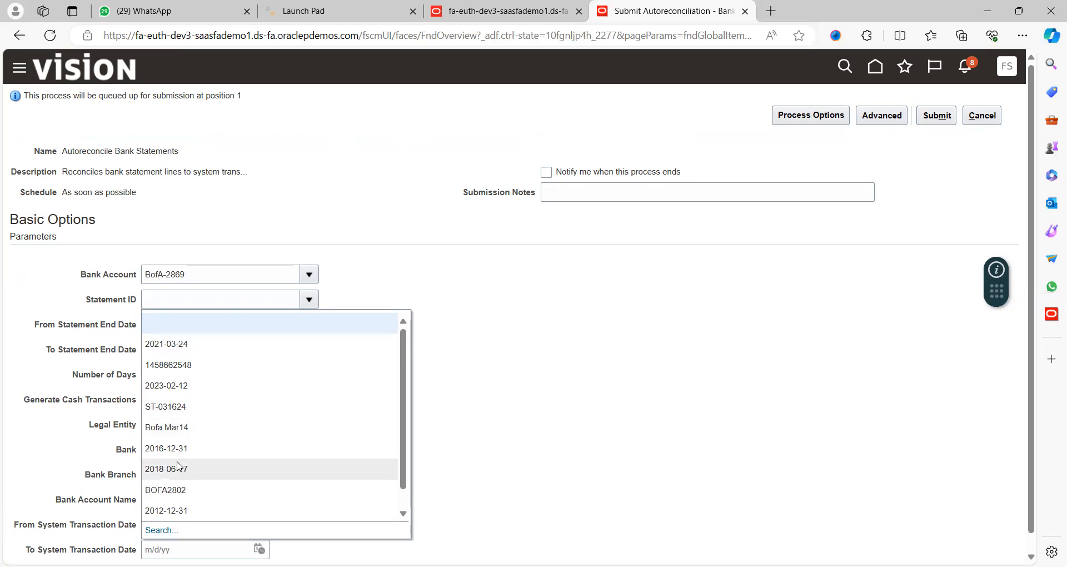
click(160, 530)
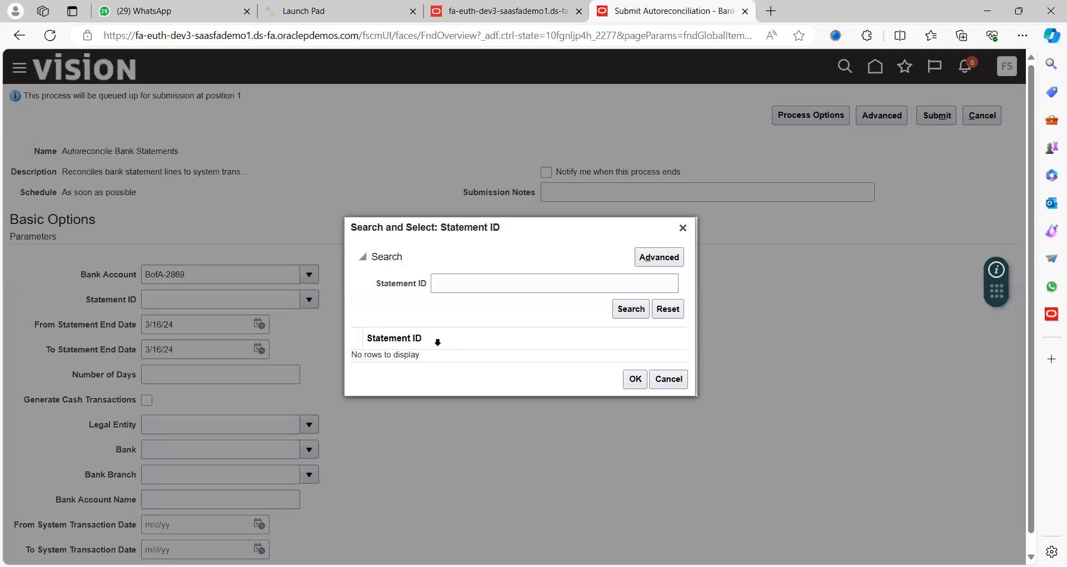
click(460, 286)
text(ST)
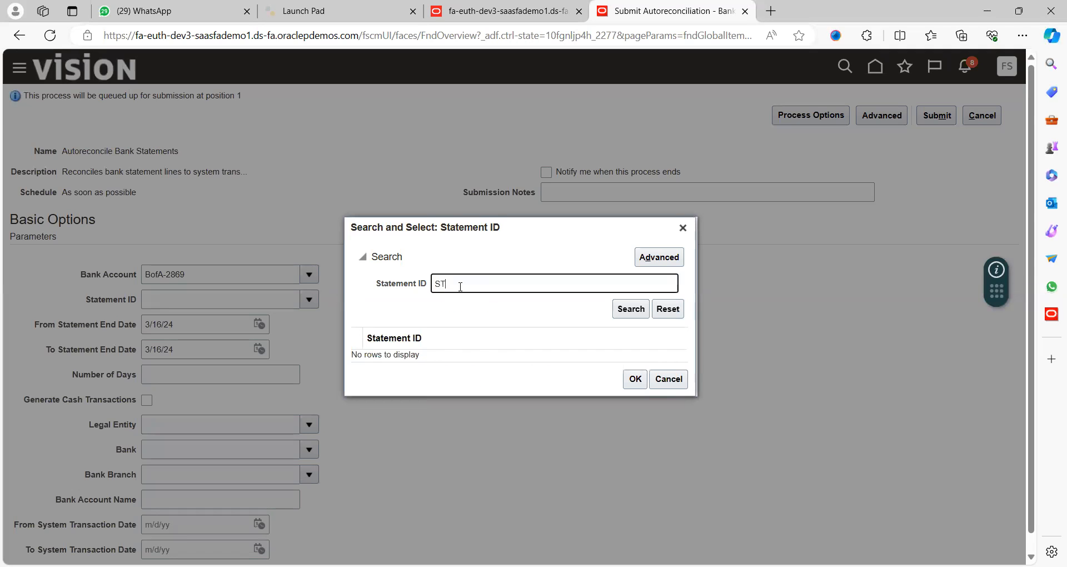
key(Return)
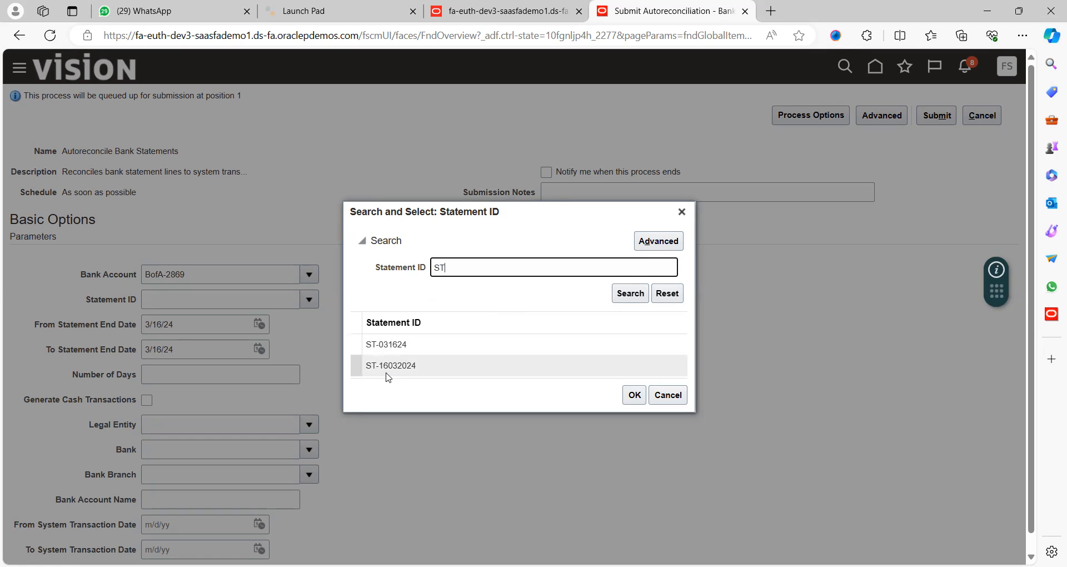
click(405, 367)
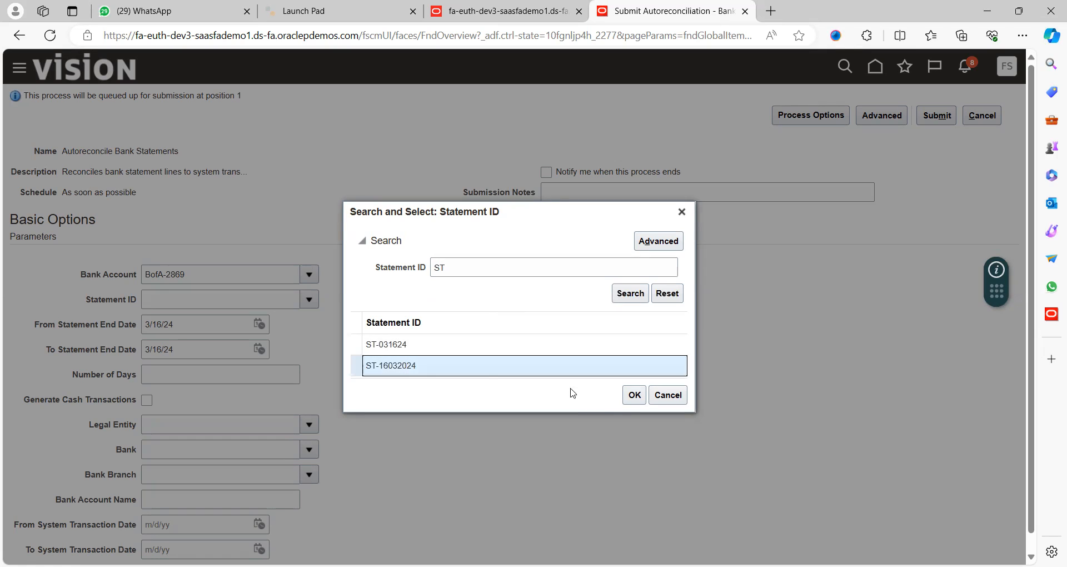
click(634, 395)
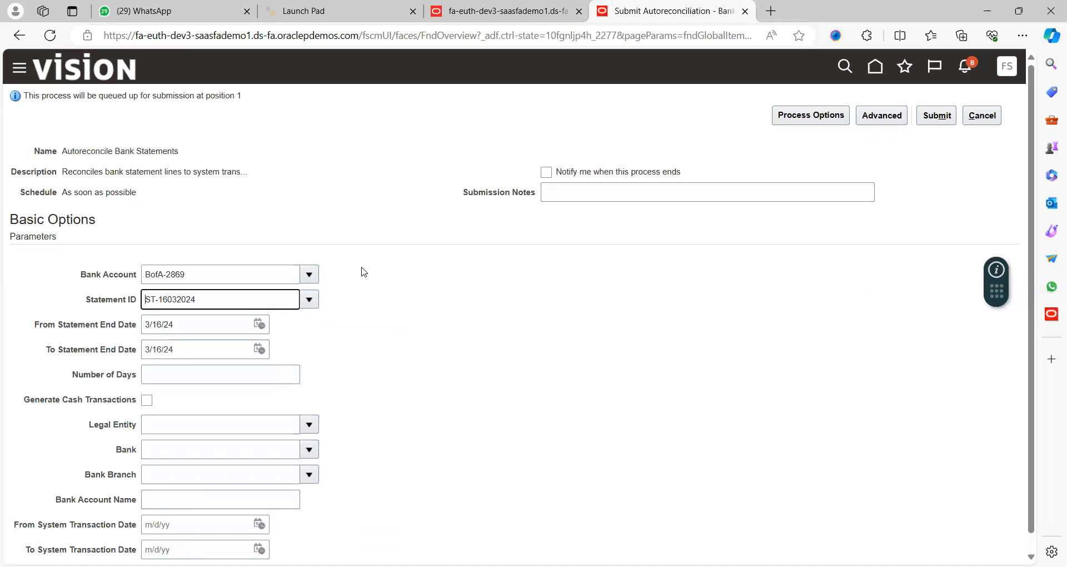
Submit the Autoreconcile Bank Statements process for statement ST-16032024 of BofA-2869 and close the submission confirmation.
click(385, 408)
scroll(383, 407, down, 1)
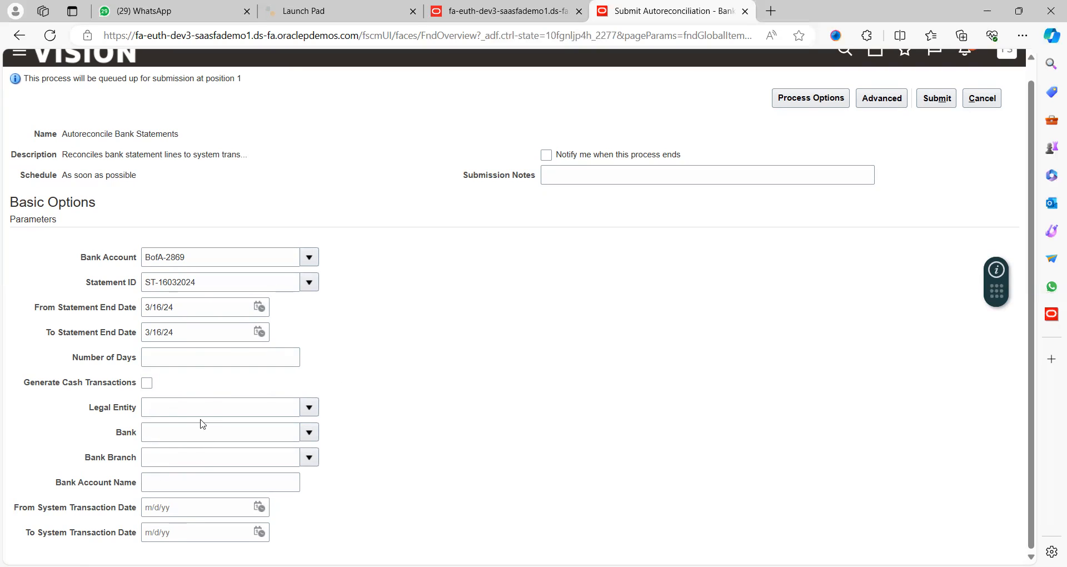
click(938, 105)
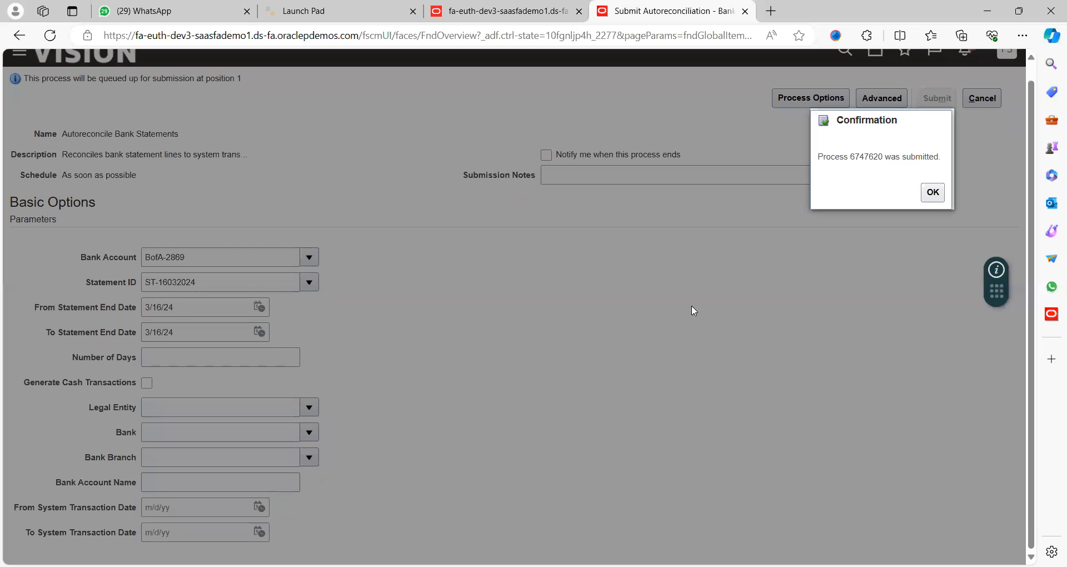
double_click(866, 158)
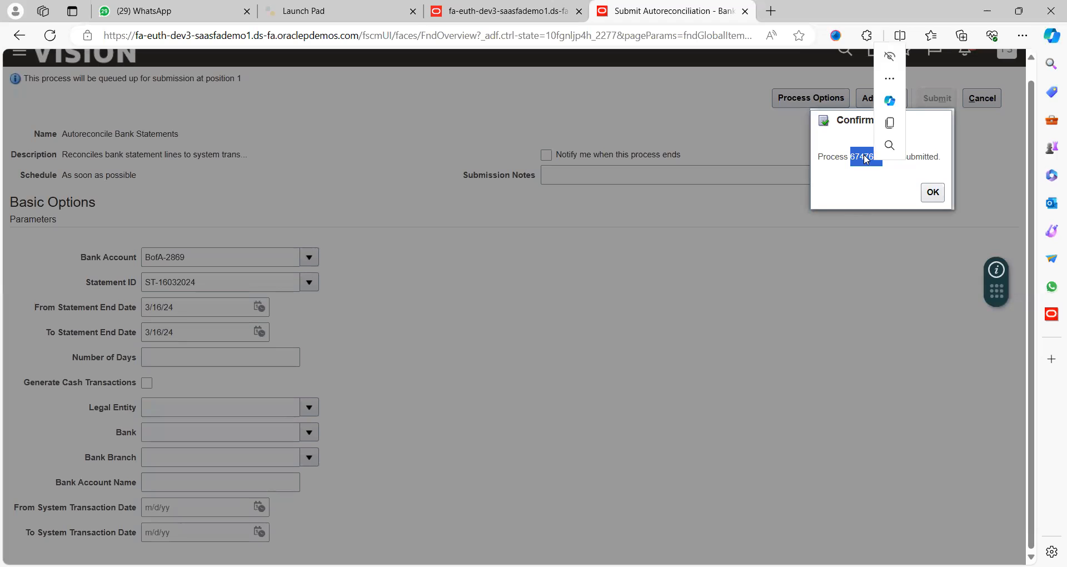
click(933, 192)
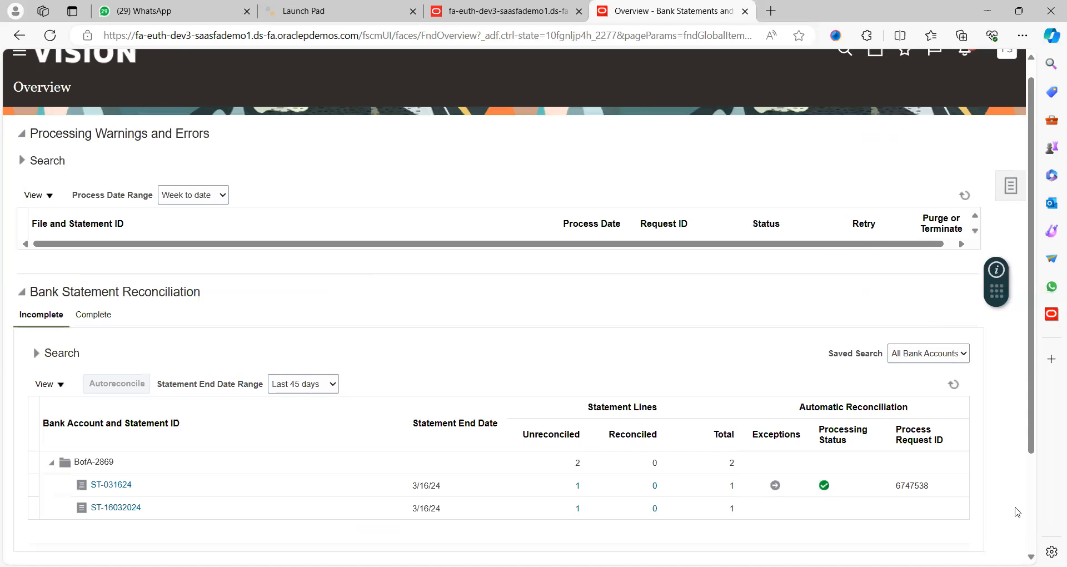
Refresh the Process Monitor and download the log of the submitted Autoreconcile Bank Statements process.
scroll(1036, 546, down, 2)
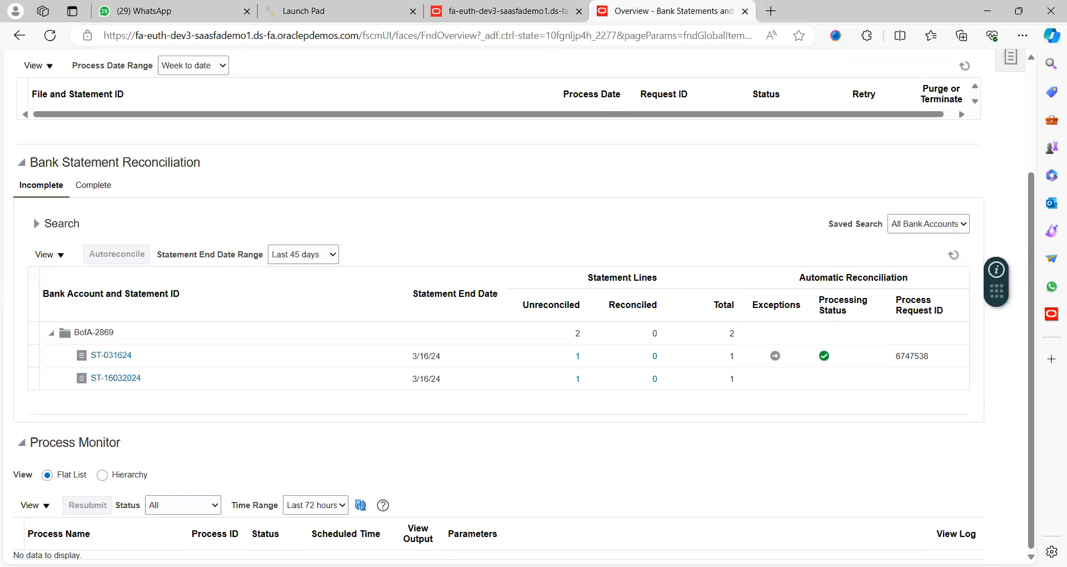
click(360, 505)
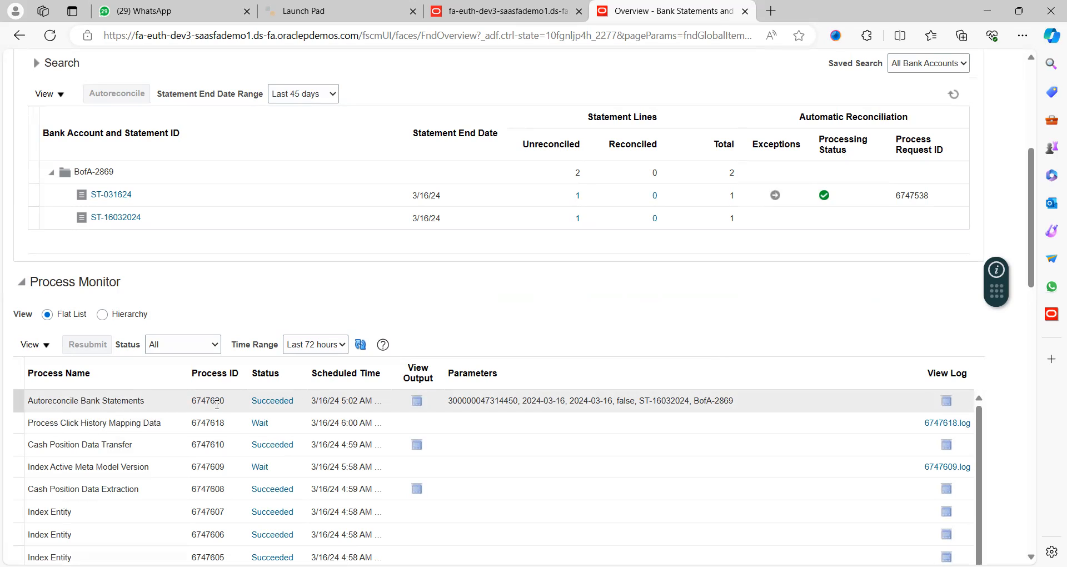
click(944, 402)
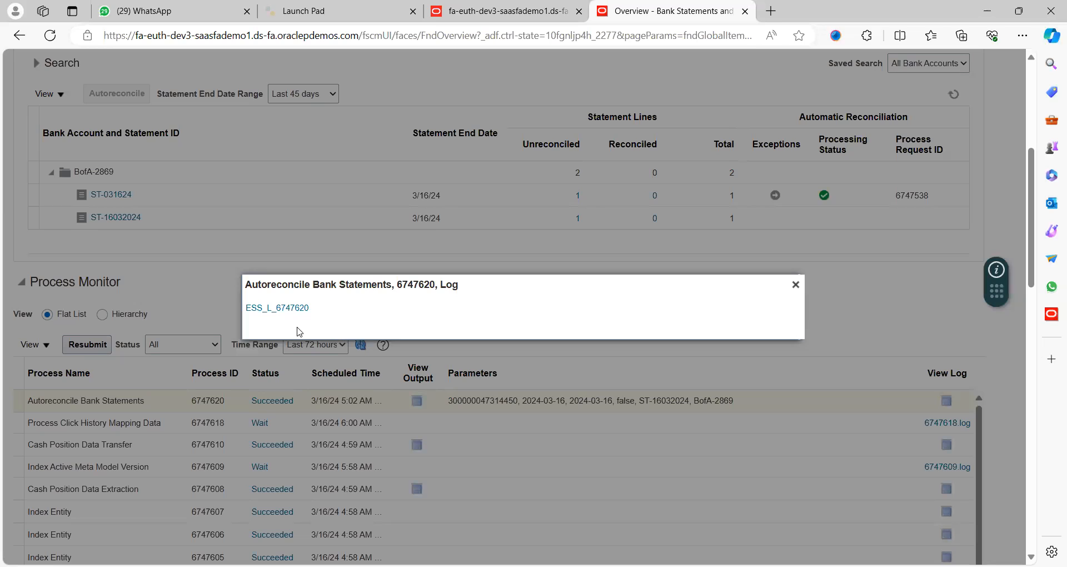
click(285, 310)
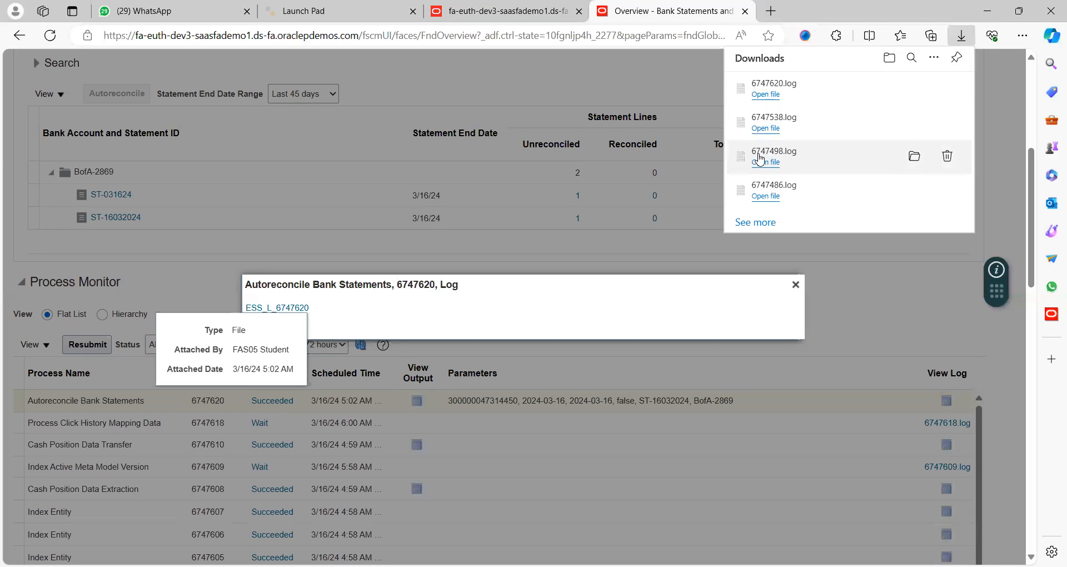
click(795, 285)
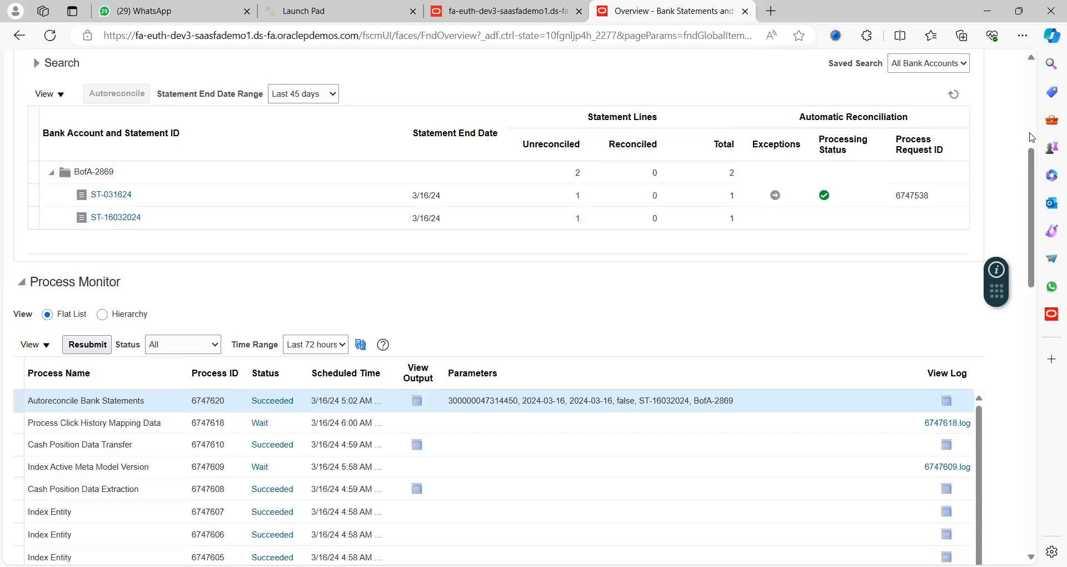
Check statement ST-16032024 among the incomplete and complete reconciliations, view its statement line details, and close them.
scroll(1031, 136, up, 4)
scroll(1031, 136, up, 2)
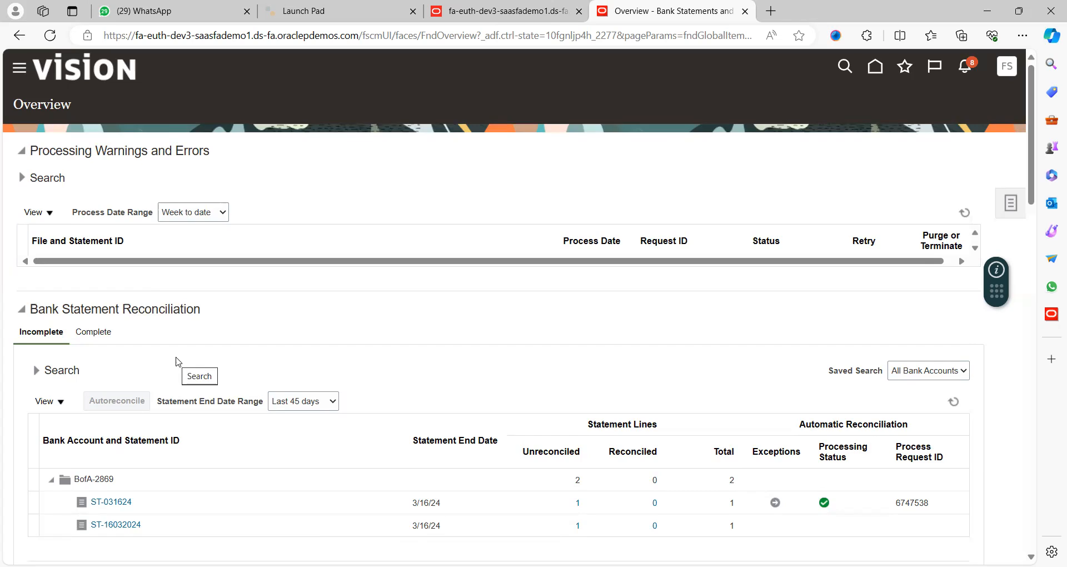
scroll(176, 362, down, 2)
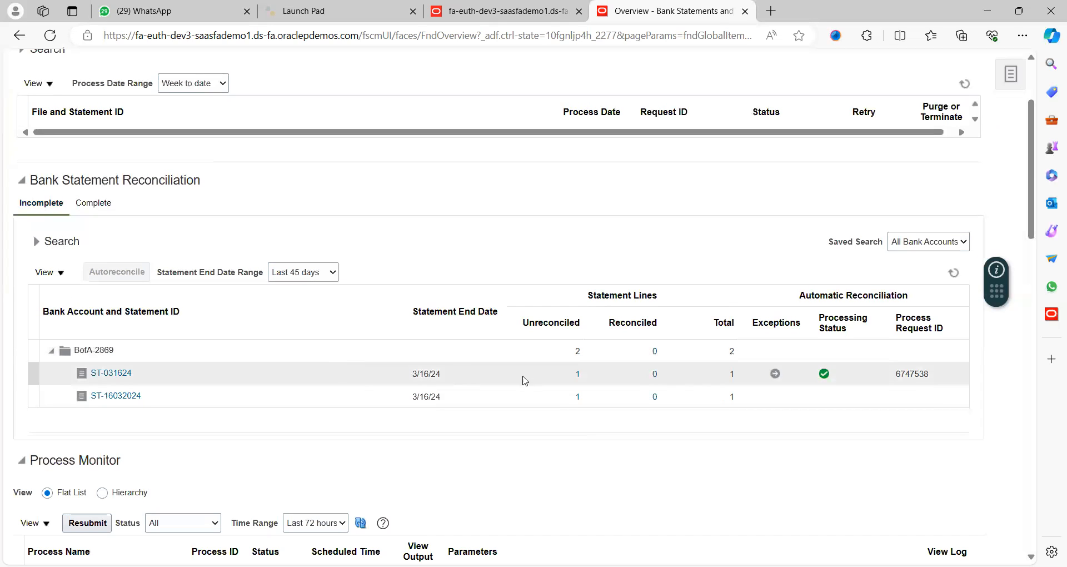
click(687, 381)
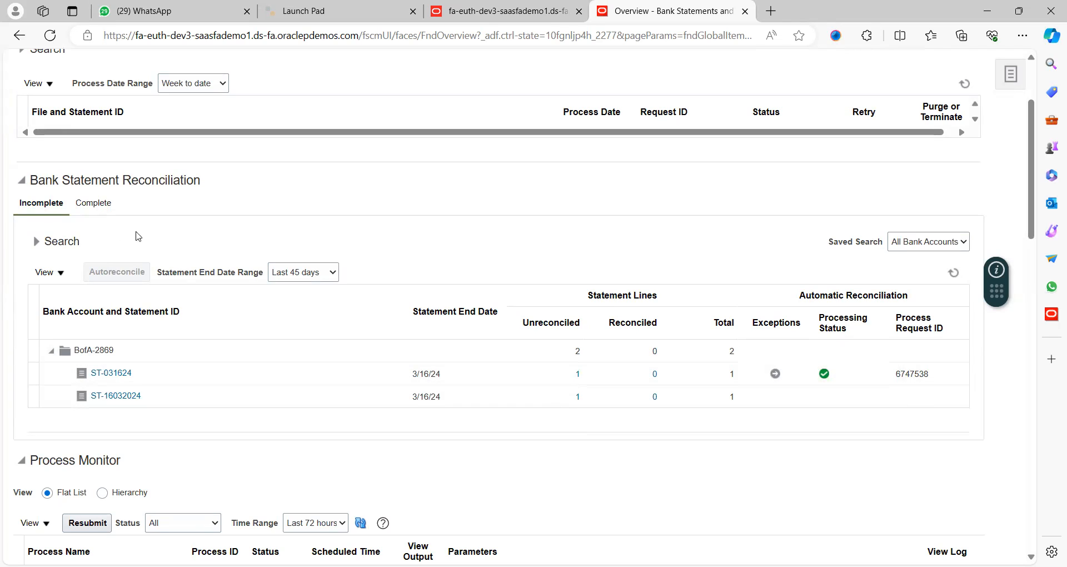
click(102, 206)
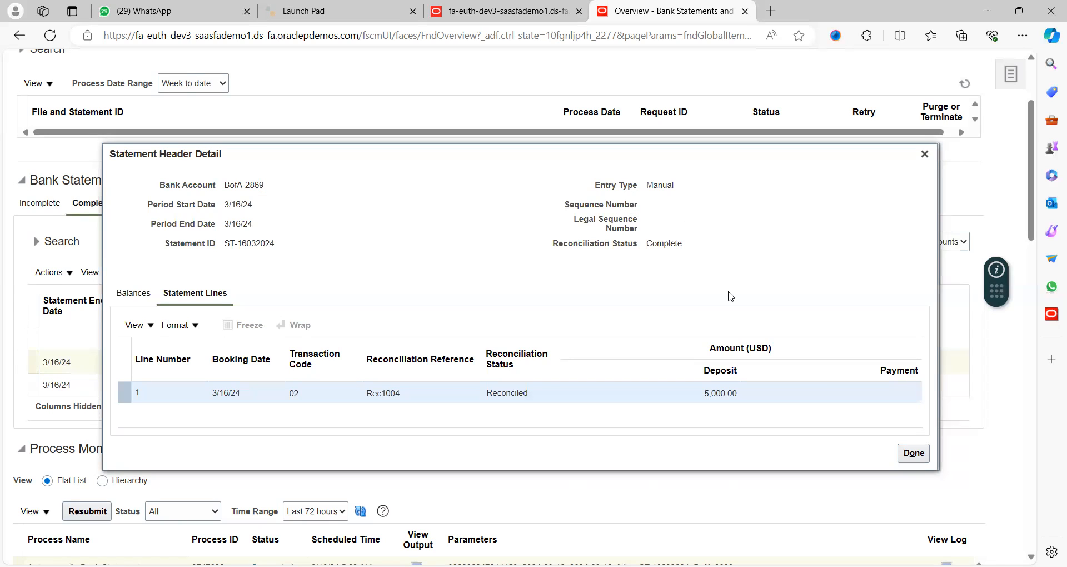
click(913, 453)
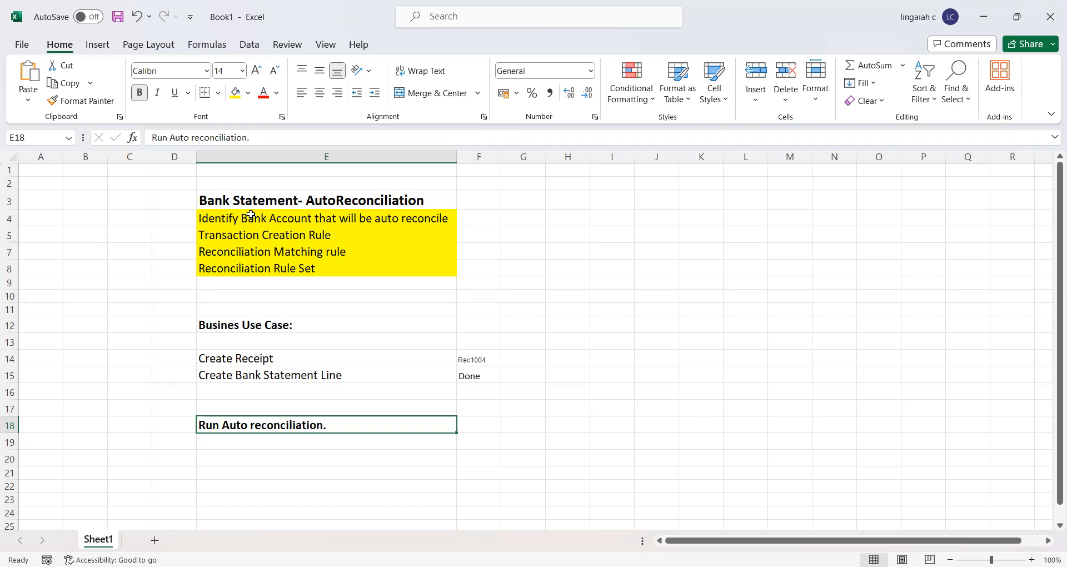
Review the bank account and Create Receipt entries of the auto reconciliation checklist in Excel, then return to the Overview page in the browser.
click(342, 221)
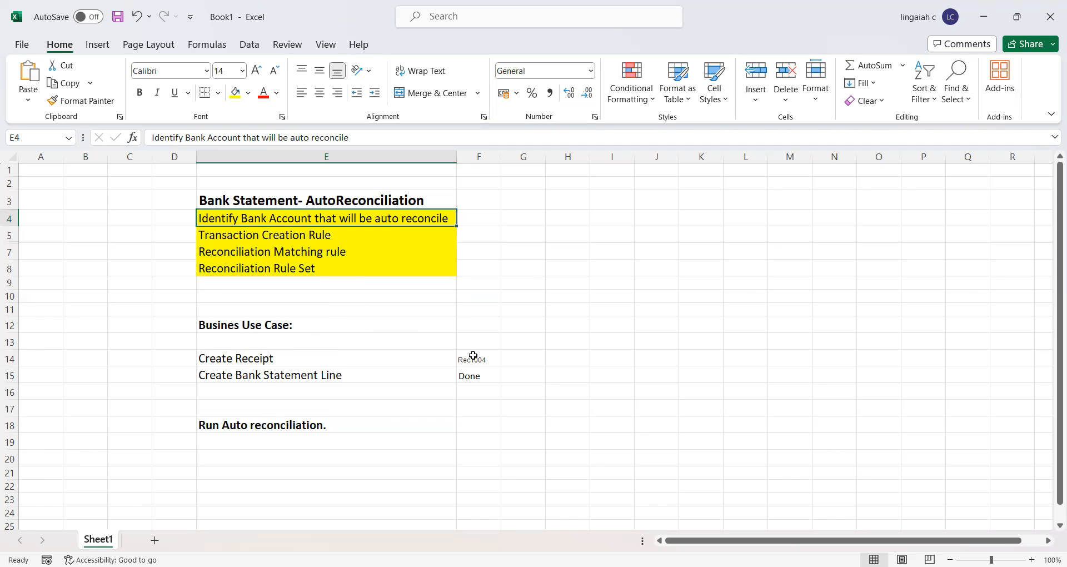
click(346, 351)
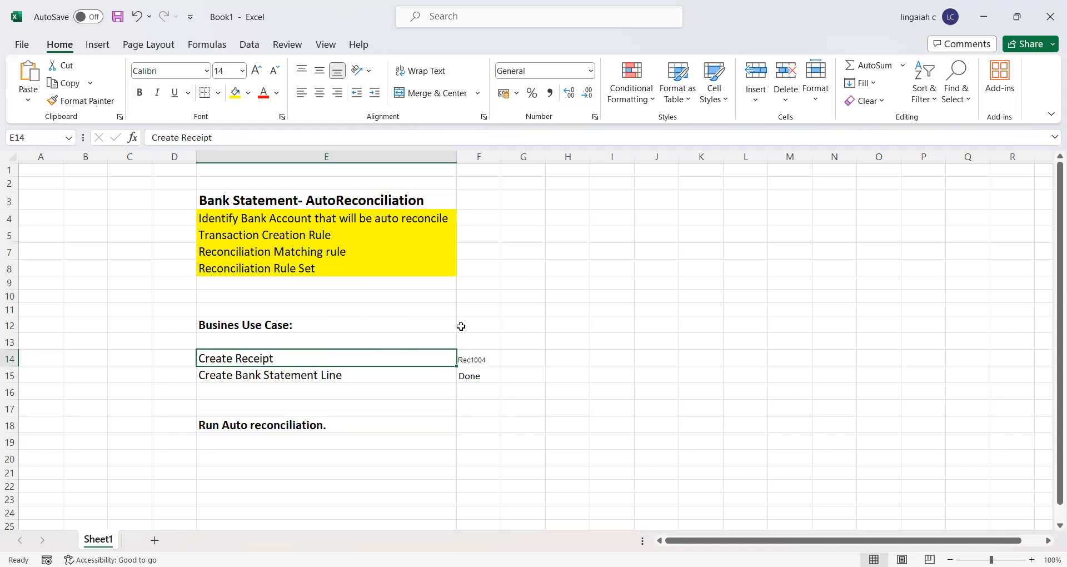
click(512, 311)
key(alt+Tab)
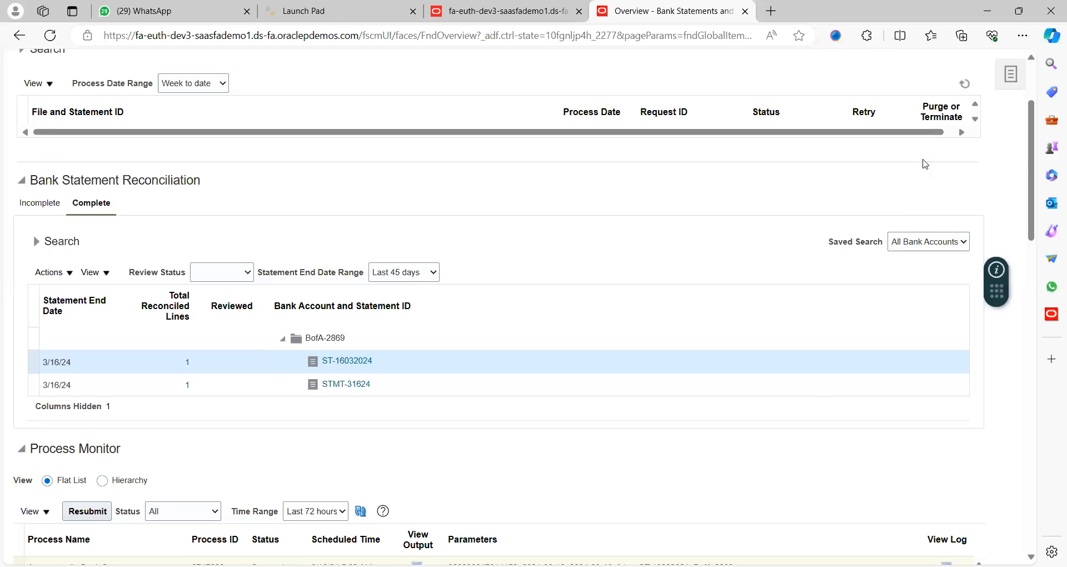
Open a new Autoreconcile Bank Statements submission and set its bank account to BofA-2869.
scroll(1036, 99, up, 2)
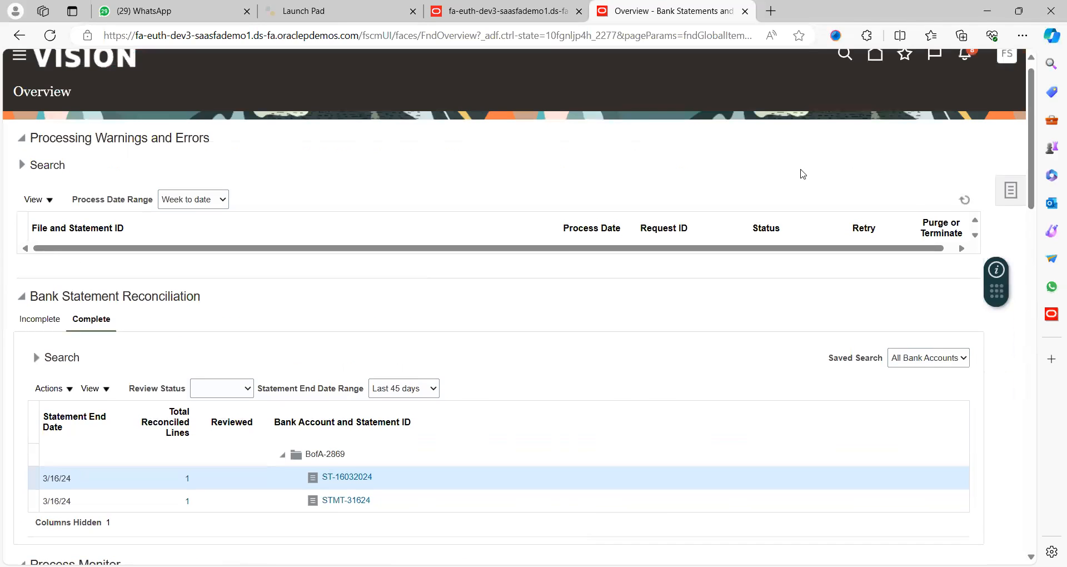
click(1011, 191)
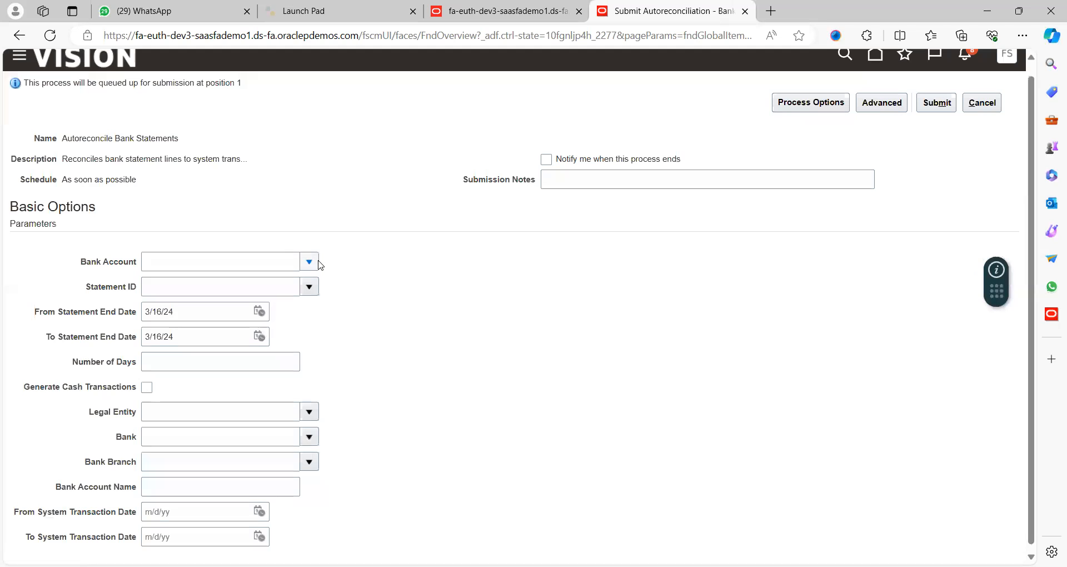
click(277, 267)
text(boa)
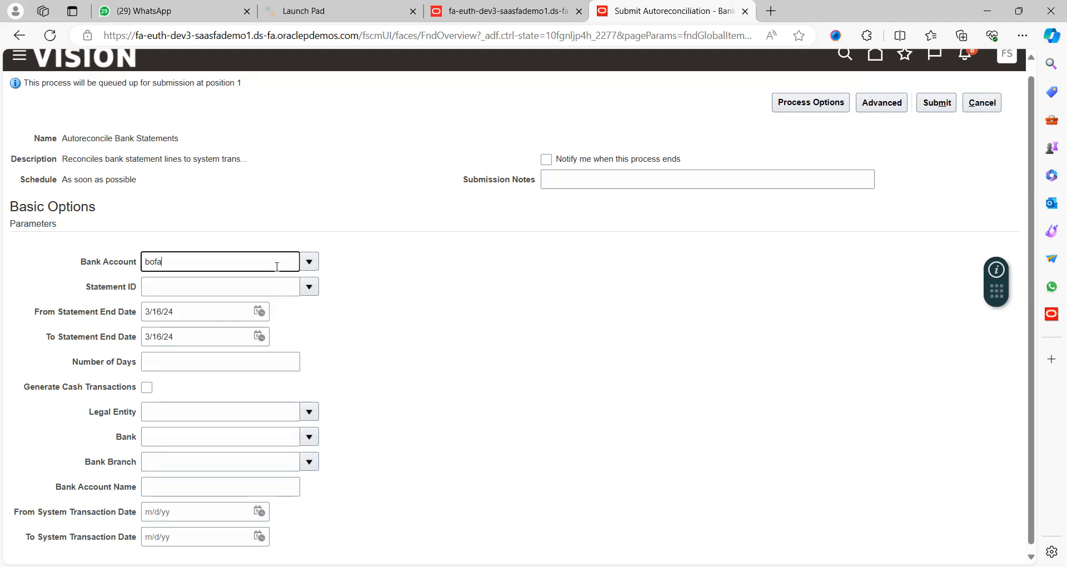
click(311, 263)
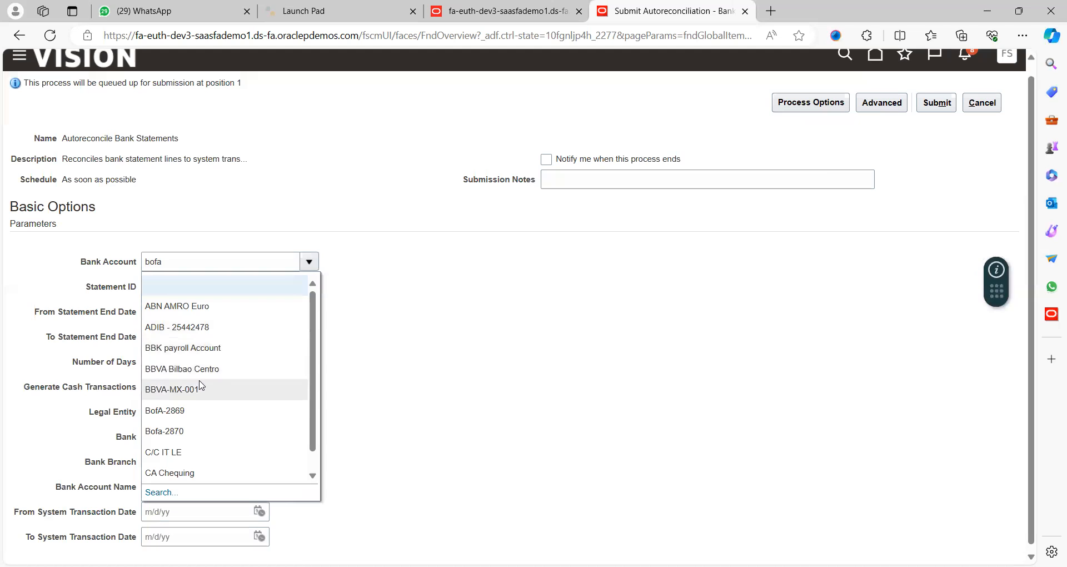
click(173, 412)
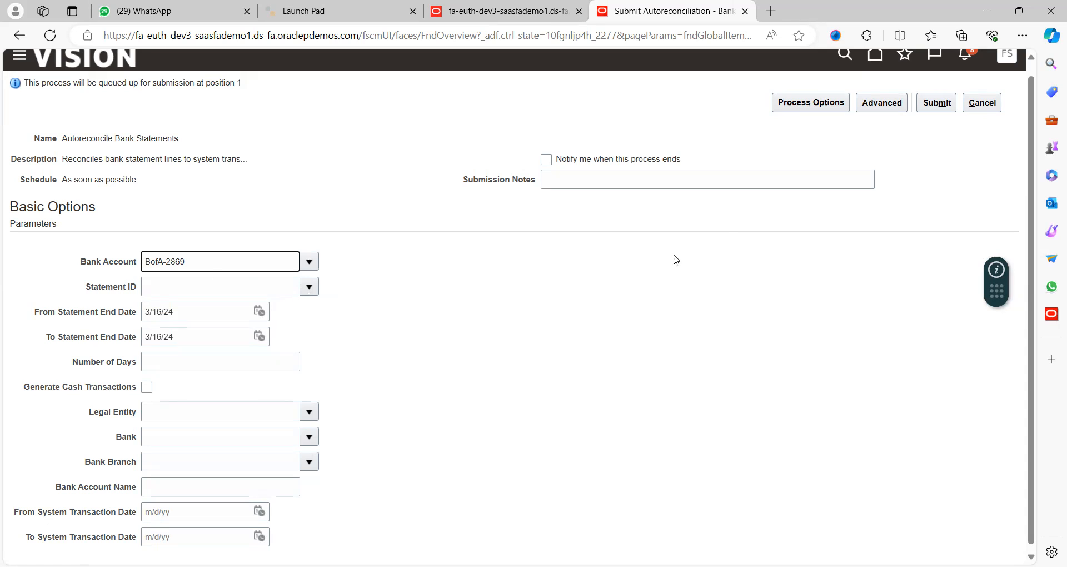
In the advanced options, set the process to run using a schedule with a Daily frequency.
click(881, 107)
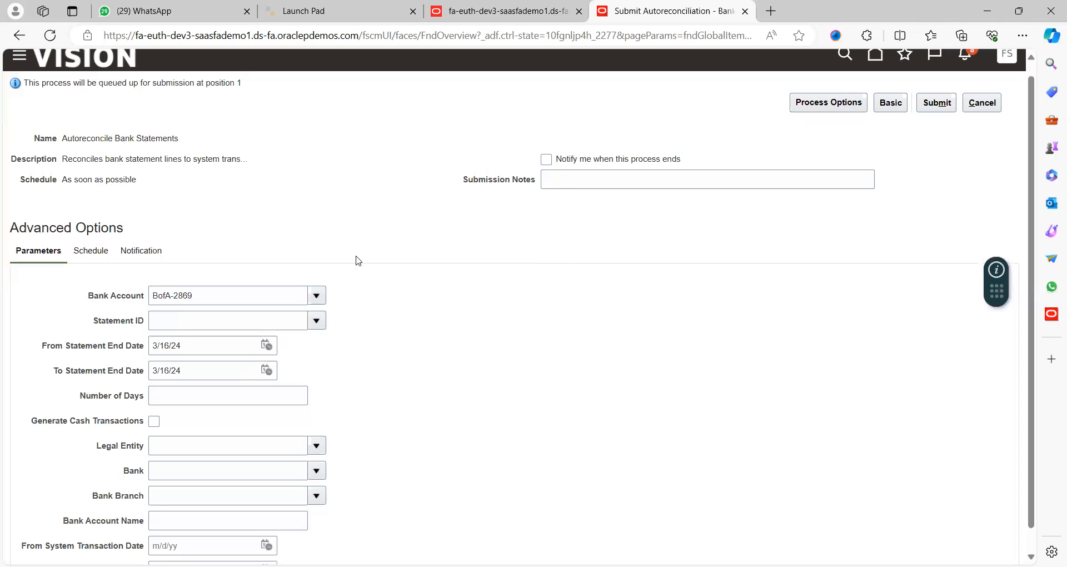
click(91, 253)
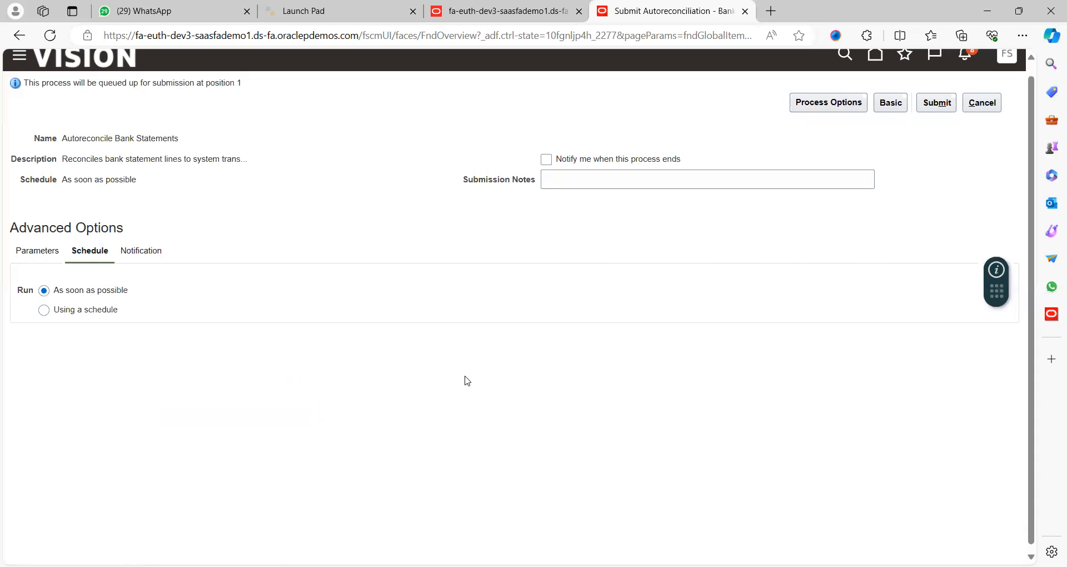
click(44, 311)
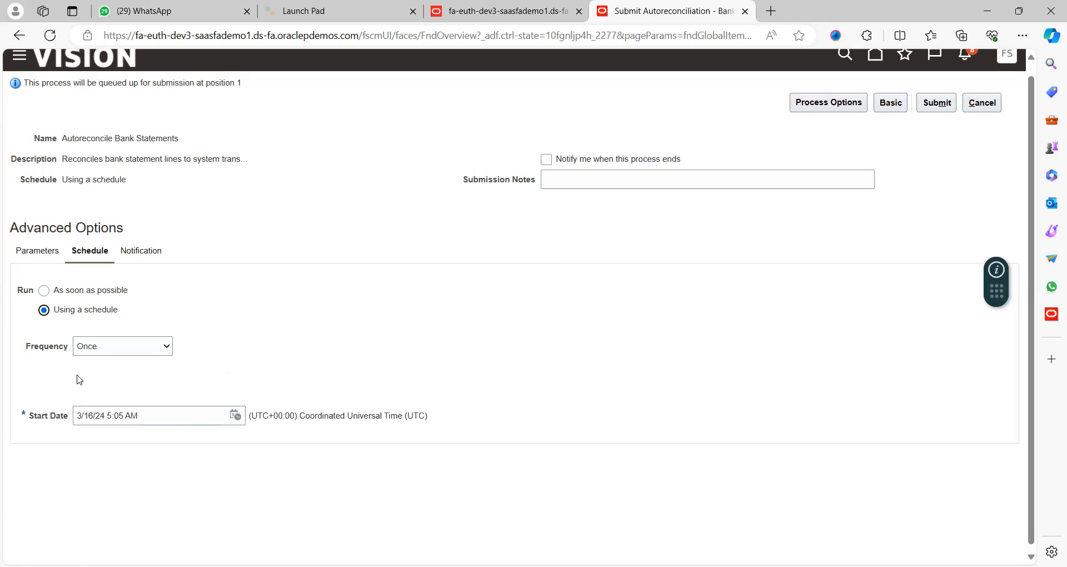
click(100, 353)
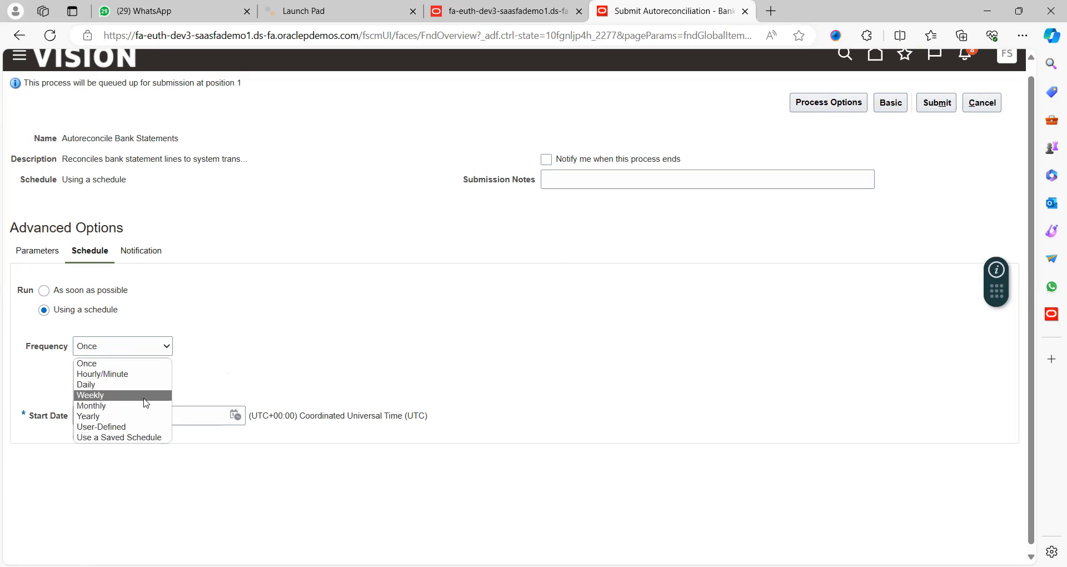
click(127, 385)
click(512, 401)
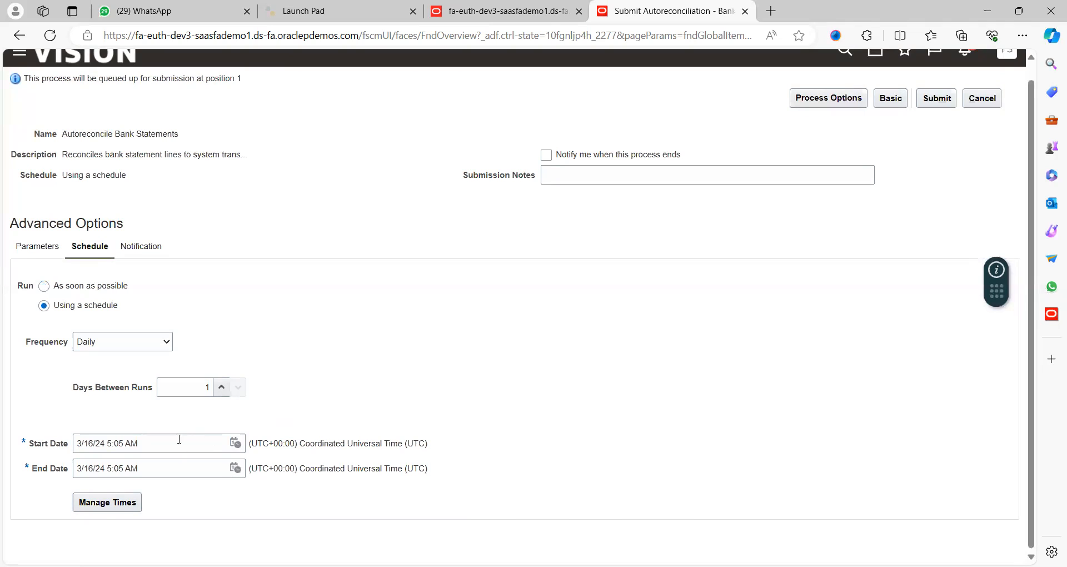
Set the daily schedule's start date to 3/17/24 5:05 AM.
click(235, 445)
click(235, 445)
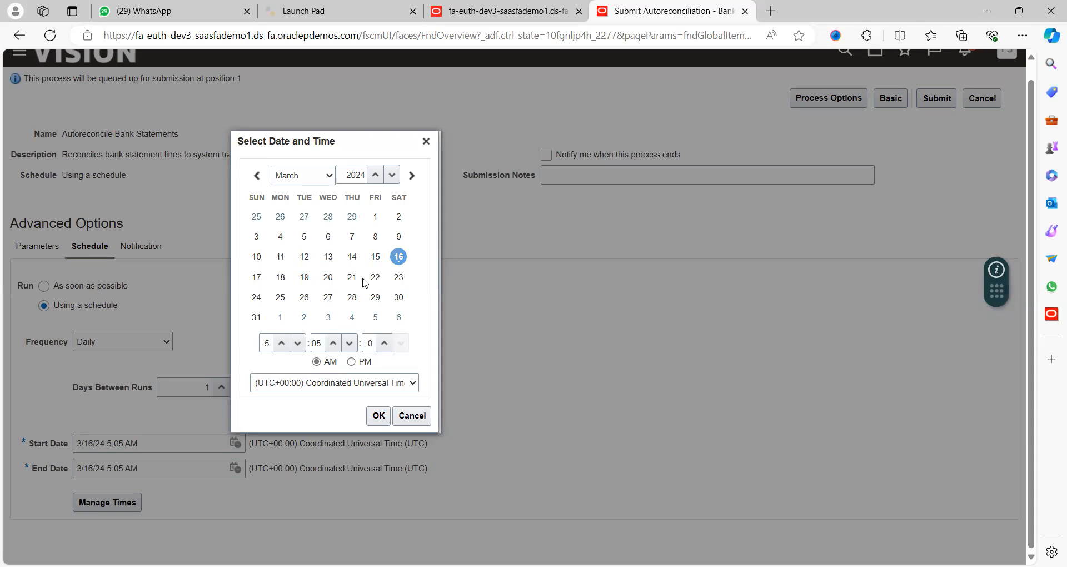
click(257, 278)
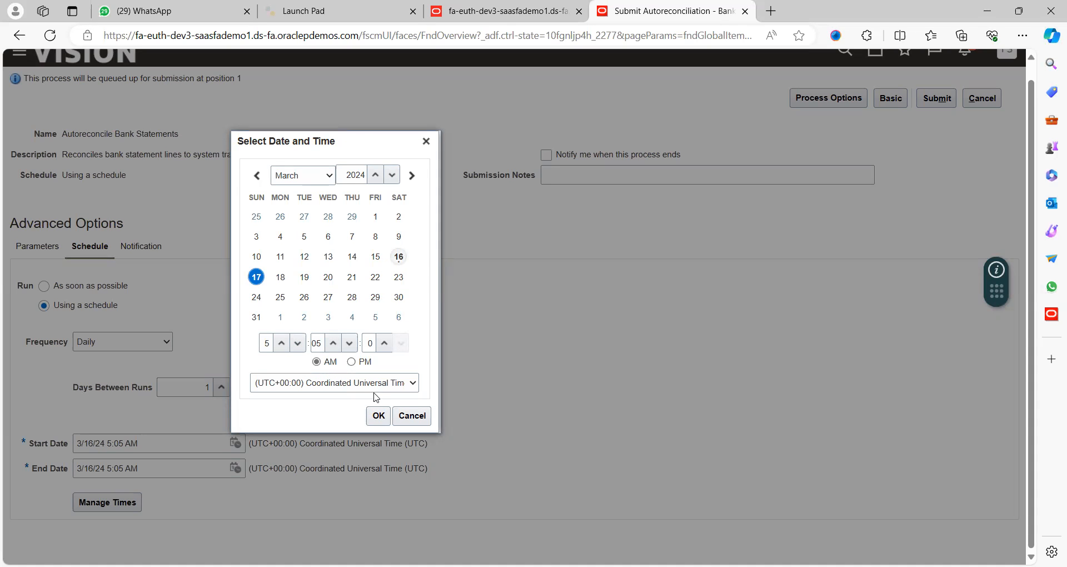
click(378, 415)
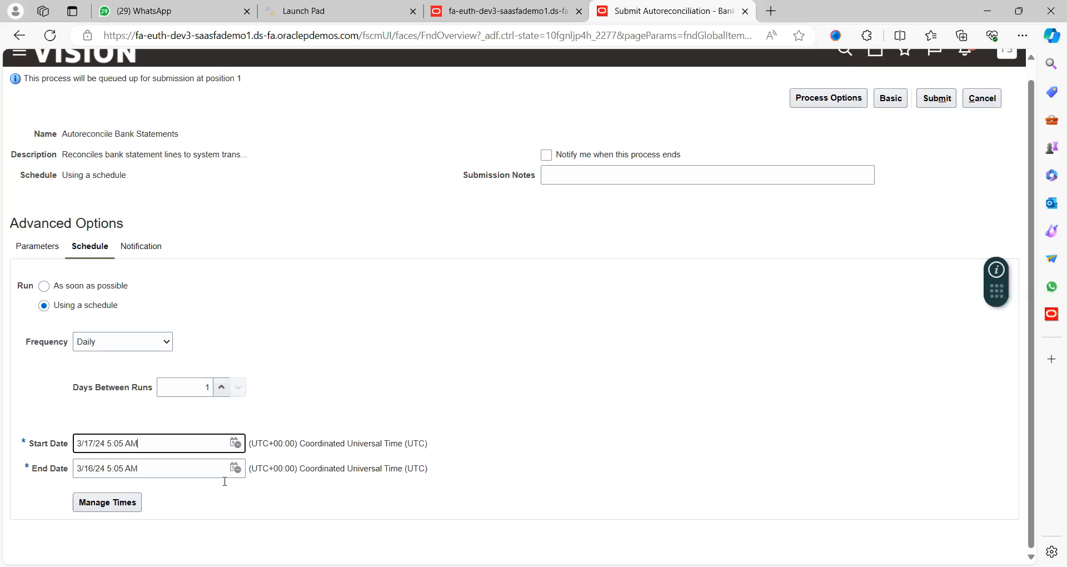
Set the schedule's end date to 3/23/24 5:05 AM and open the management of its run times.
click(237, 469)
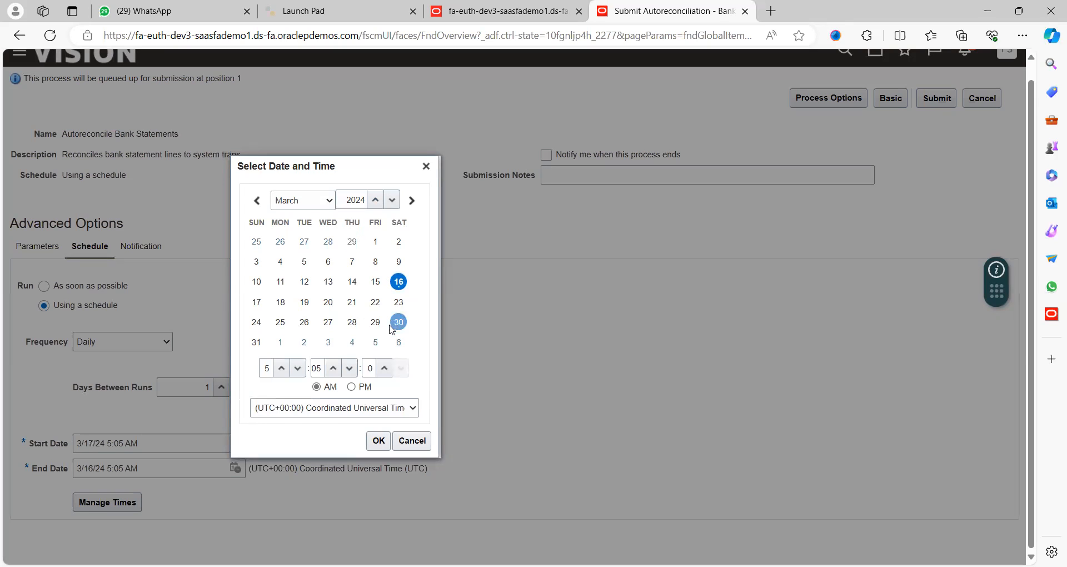
click(398, 306)
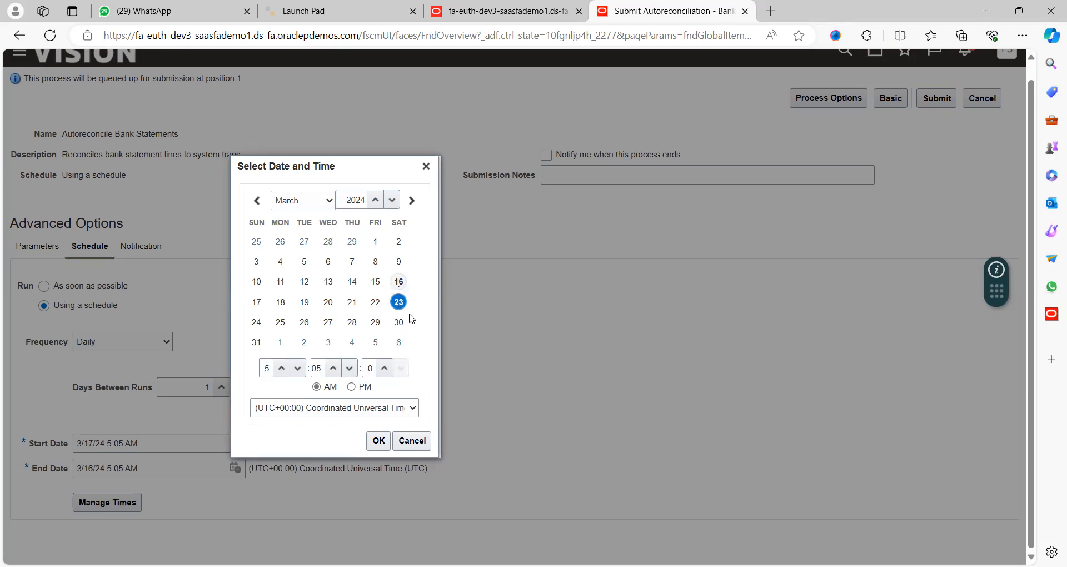
click(379, 442)
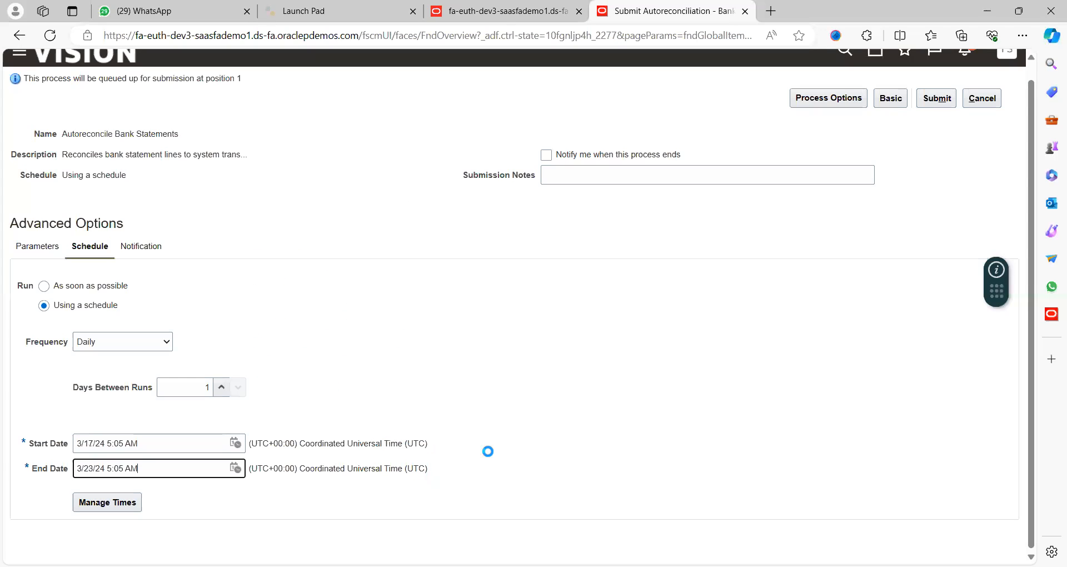
click(573, 473)
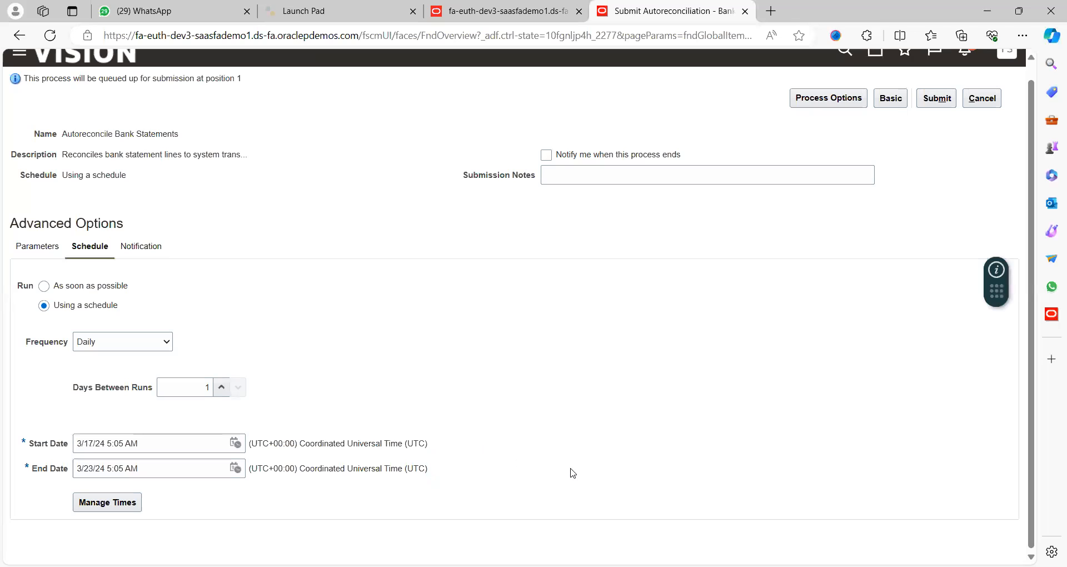
click(110, 504)
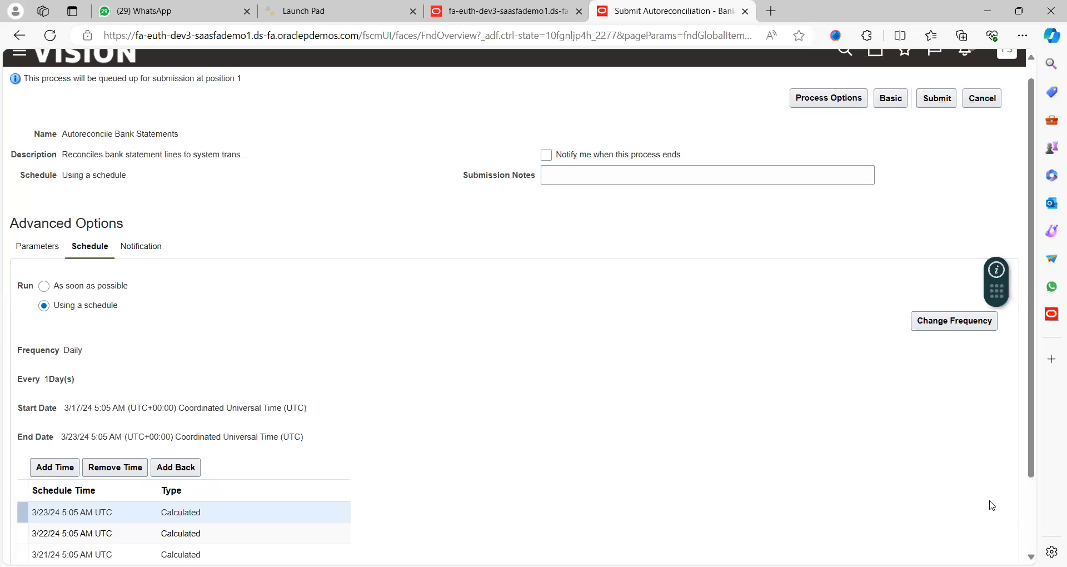
Review the full list of calculated run times for the daily autoreconciliation schedule.
click(1031, 556)
scroll(983, 542, down, 1)
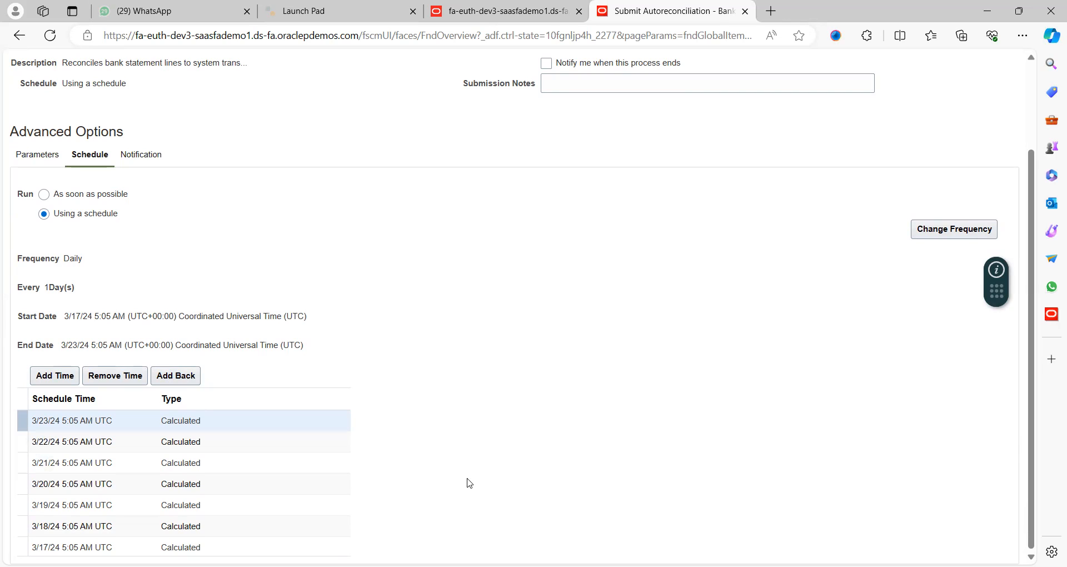
scroll(469, 483, up, 2)
scroll(469, 483, down, 2)
scroll(557, 322, up, 2)
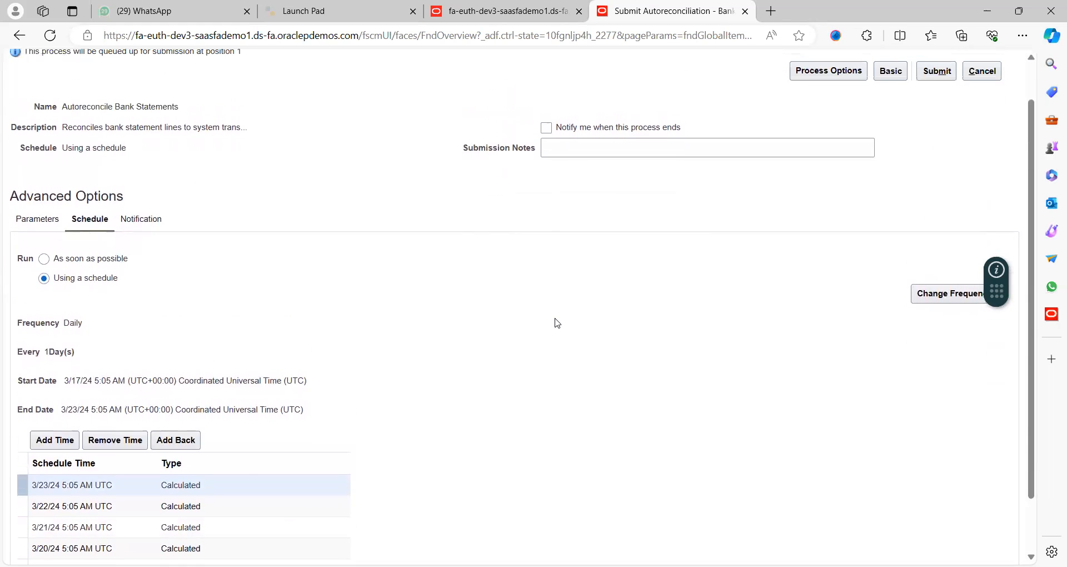
Start a new notification for the scheduled process with Email Address as its address type.
click(148, 219)
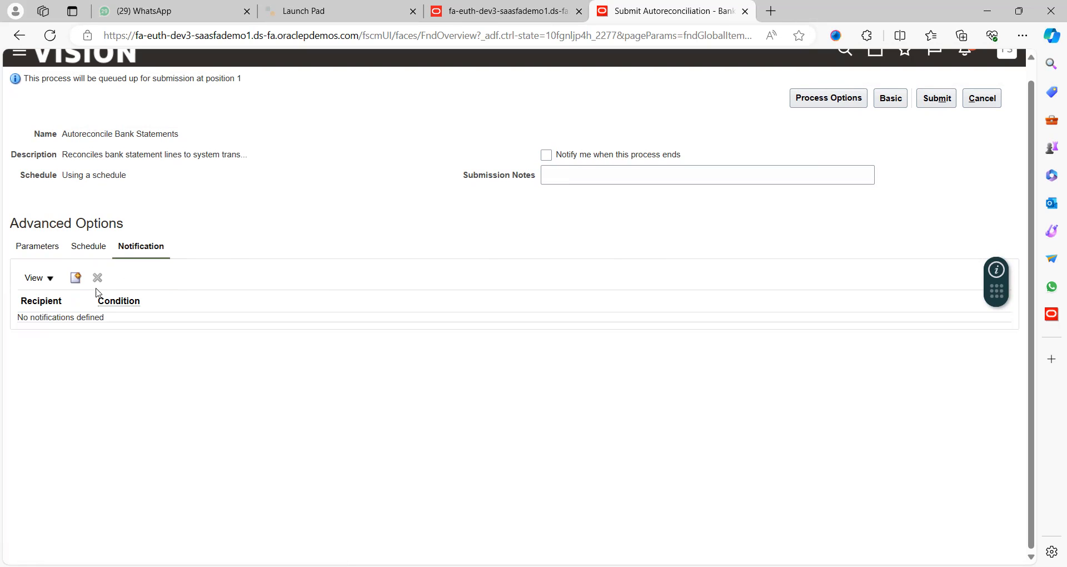
click(77, 280)
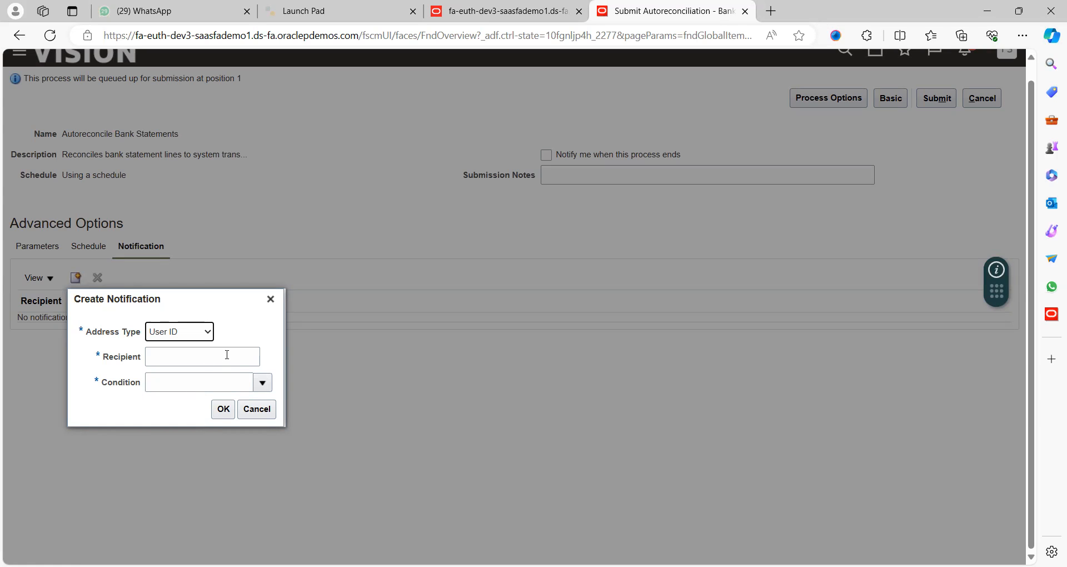
click(199, 339)
click(176, 355)
click(173, 358)
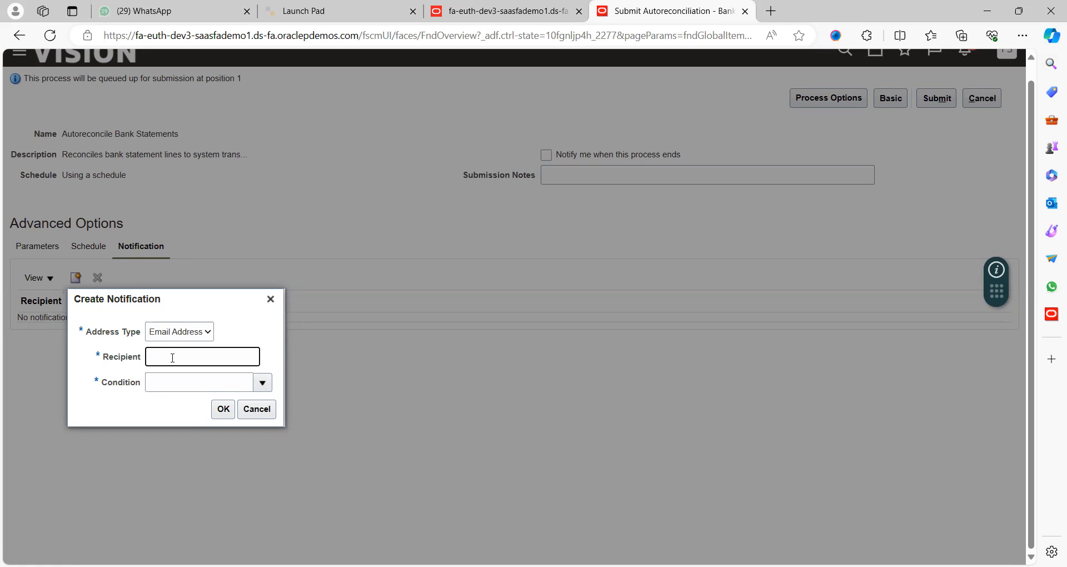
Set the notification's condition to On Warning and On Error.
click(262, 382)
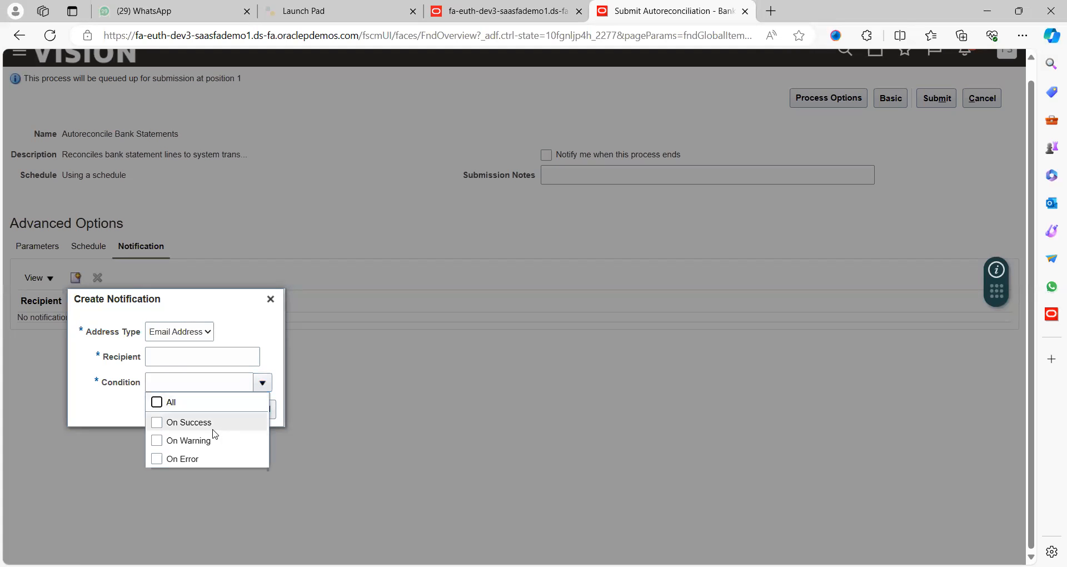
click(161, 442)
click(165, 459)
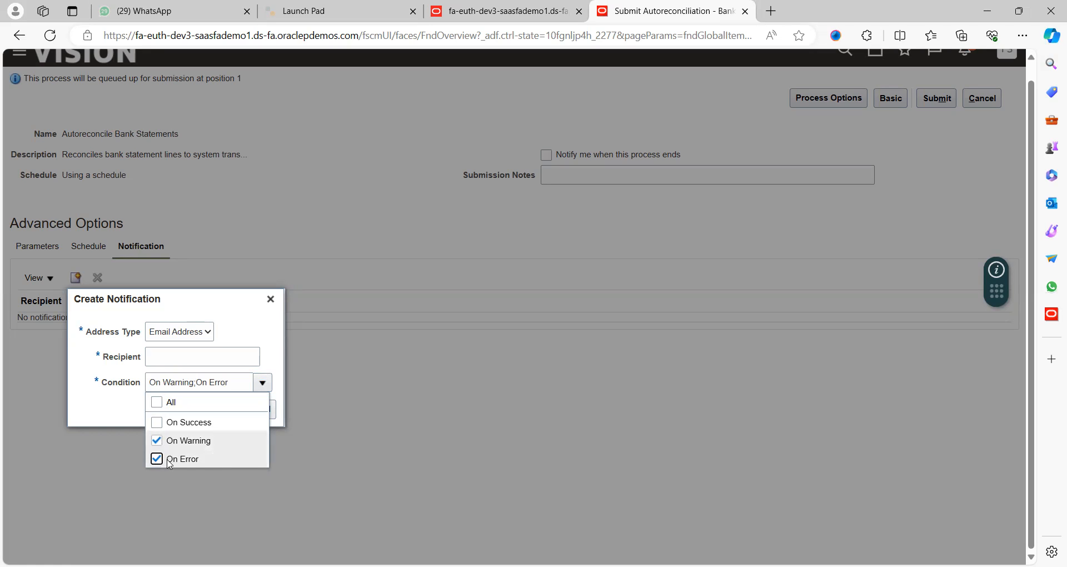
click(113, 410)
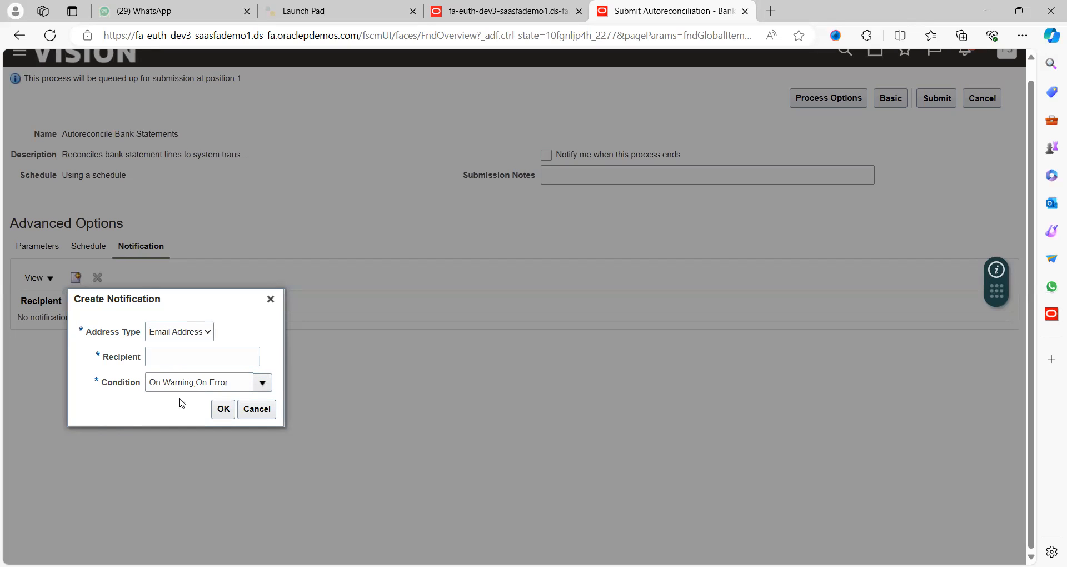
Review the notification's recipient and condition choices, and discard the new notification.
click(192, 356)
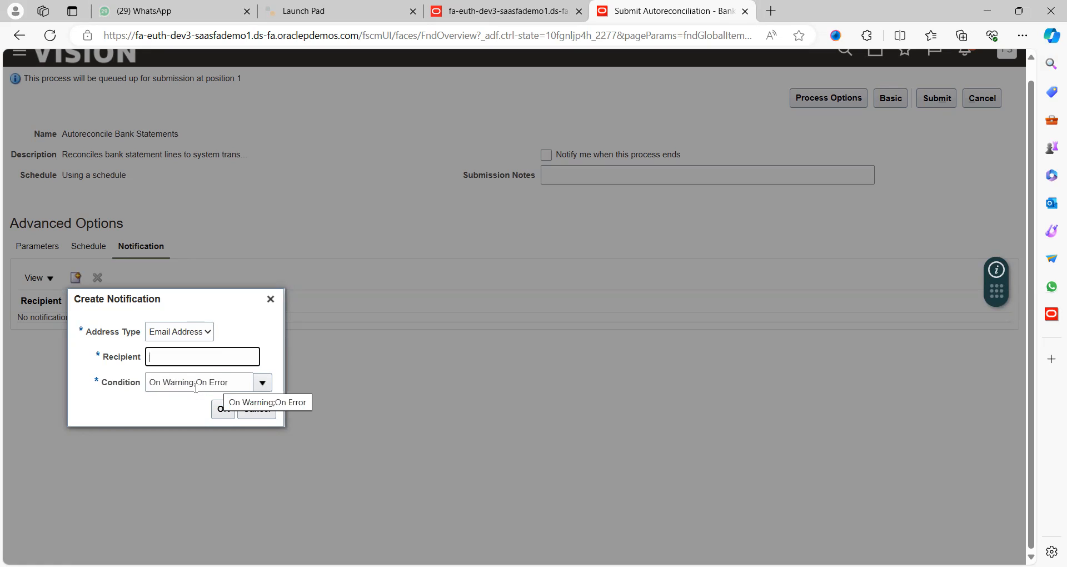
click(261, 384)
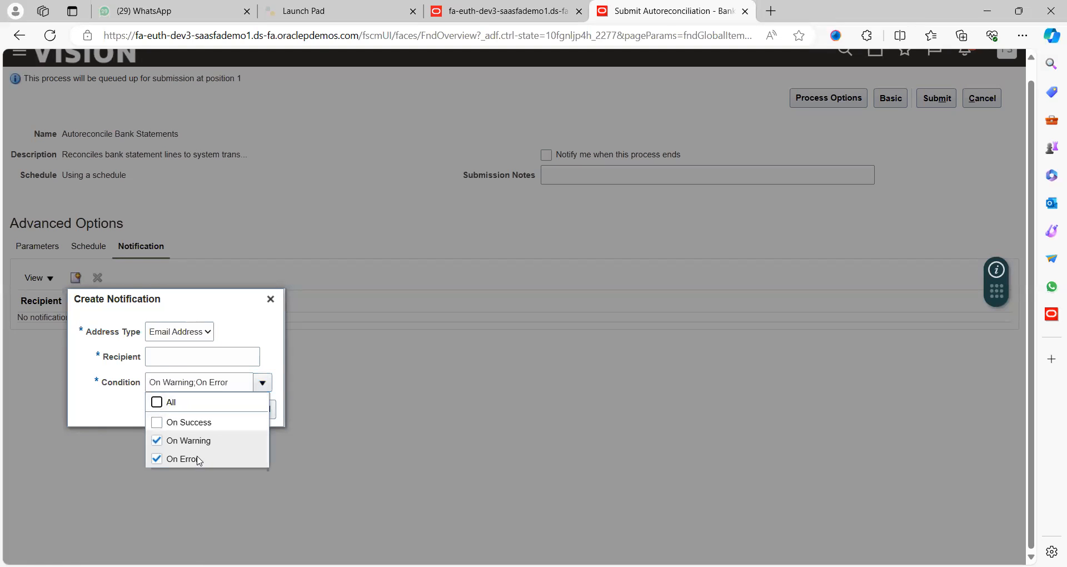
click(133, 413)
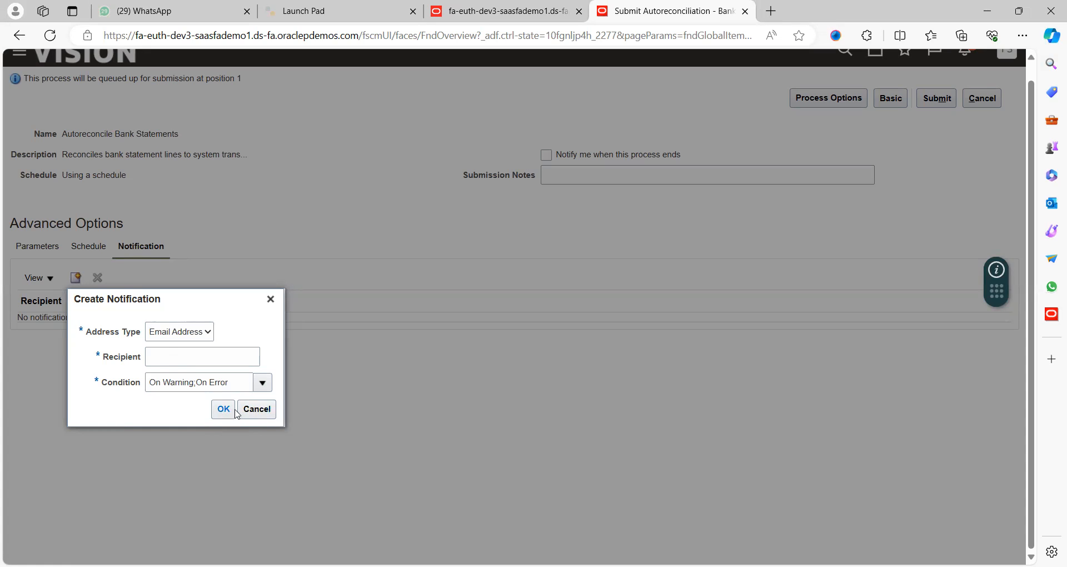
click(257, 410)
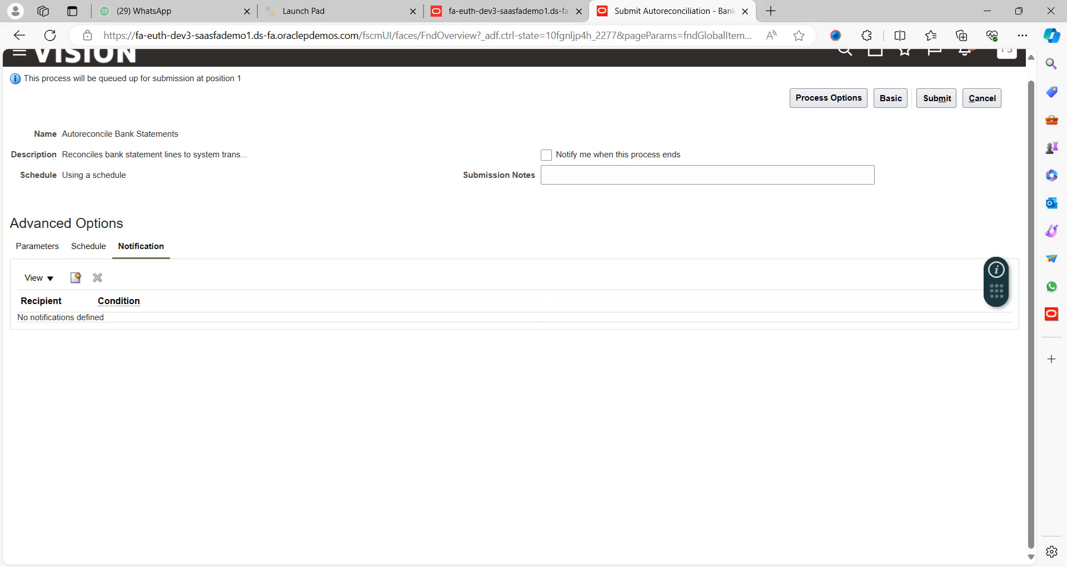
Switch to the Excel outline of the autoreconciliation process and select the Reconciliation Rule Set cell.
key(alt+Tab)
click(374, 267)
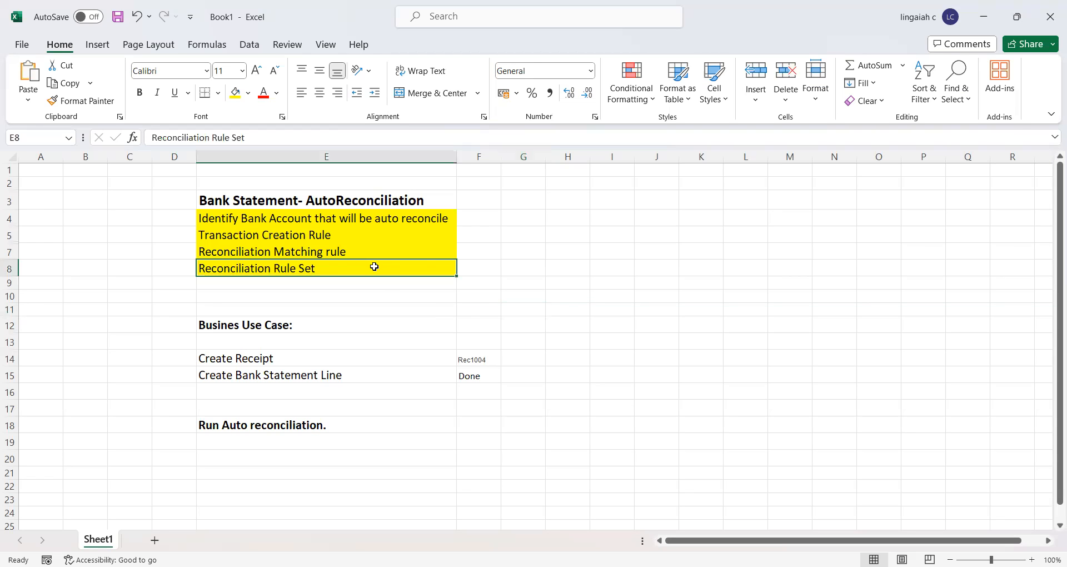